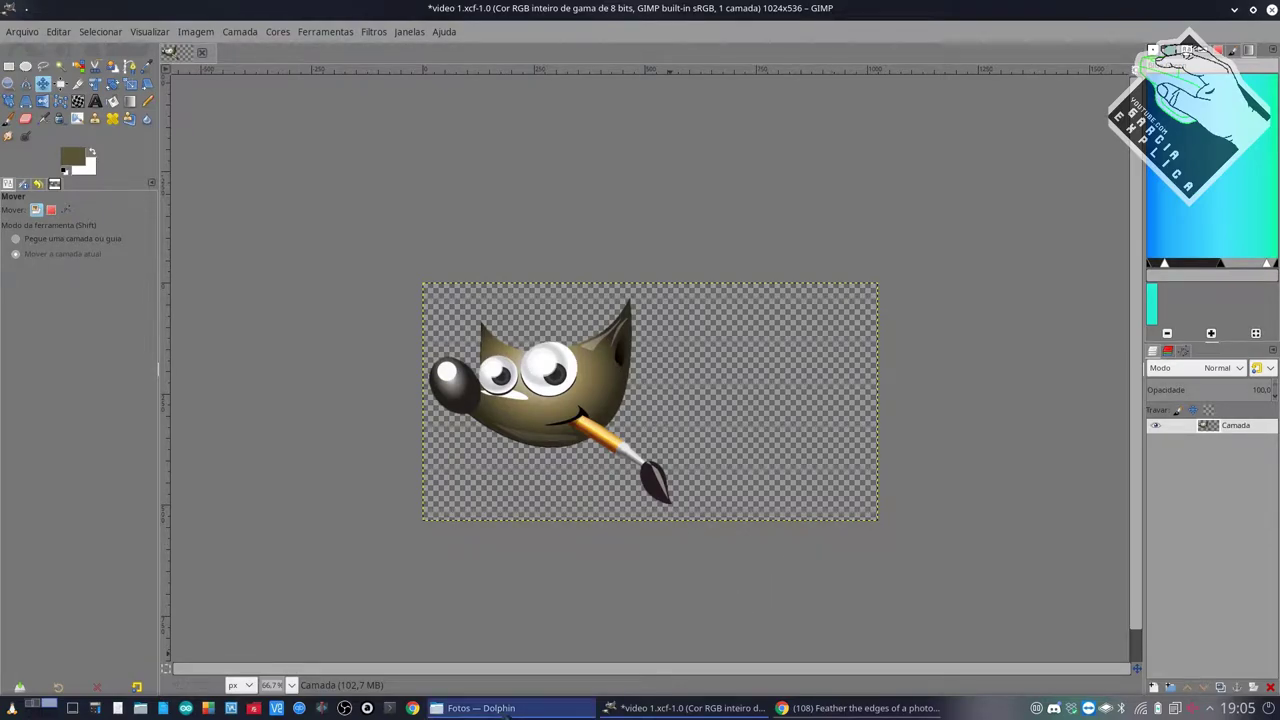
- Switch from GIMP to the Dolphin file manager showing the Fotos folder
click(440, 708)
click(181, 134)
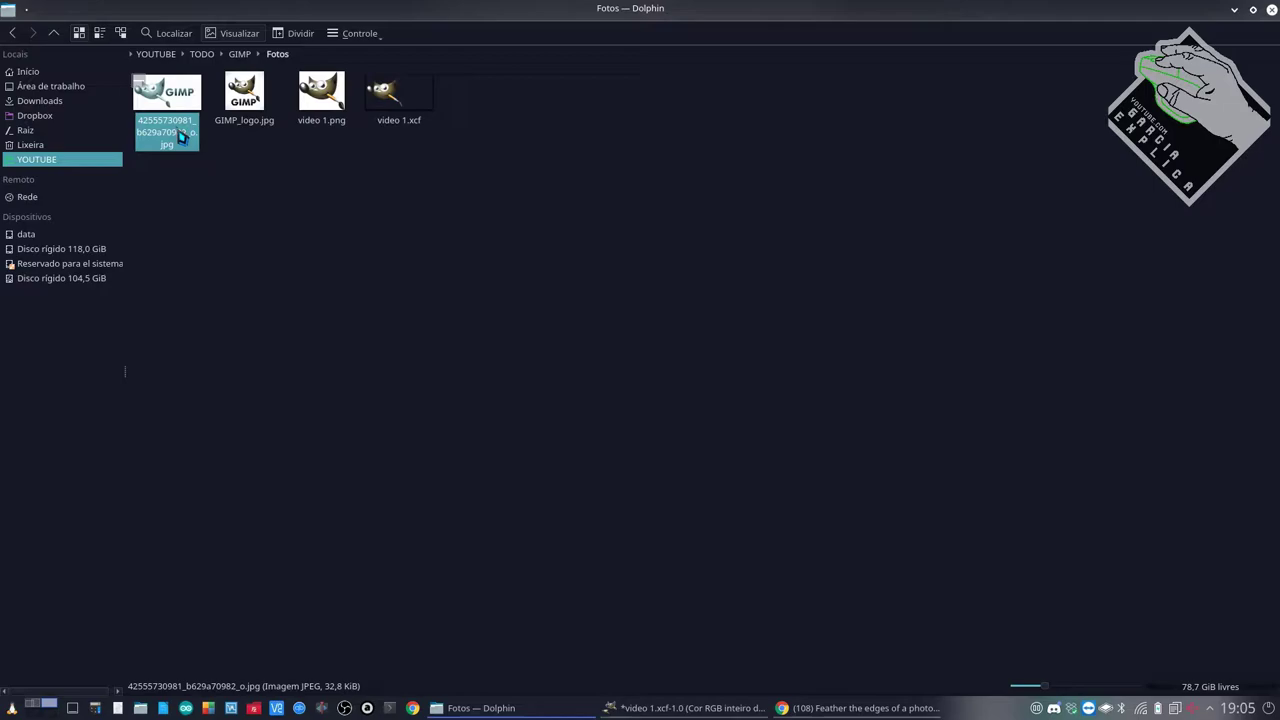
right_click(181, 137)
click(540, 177)
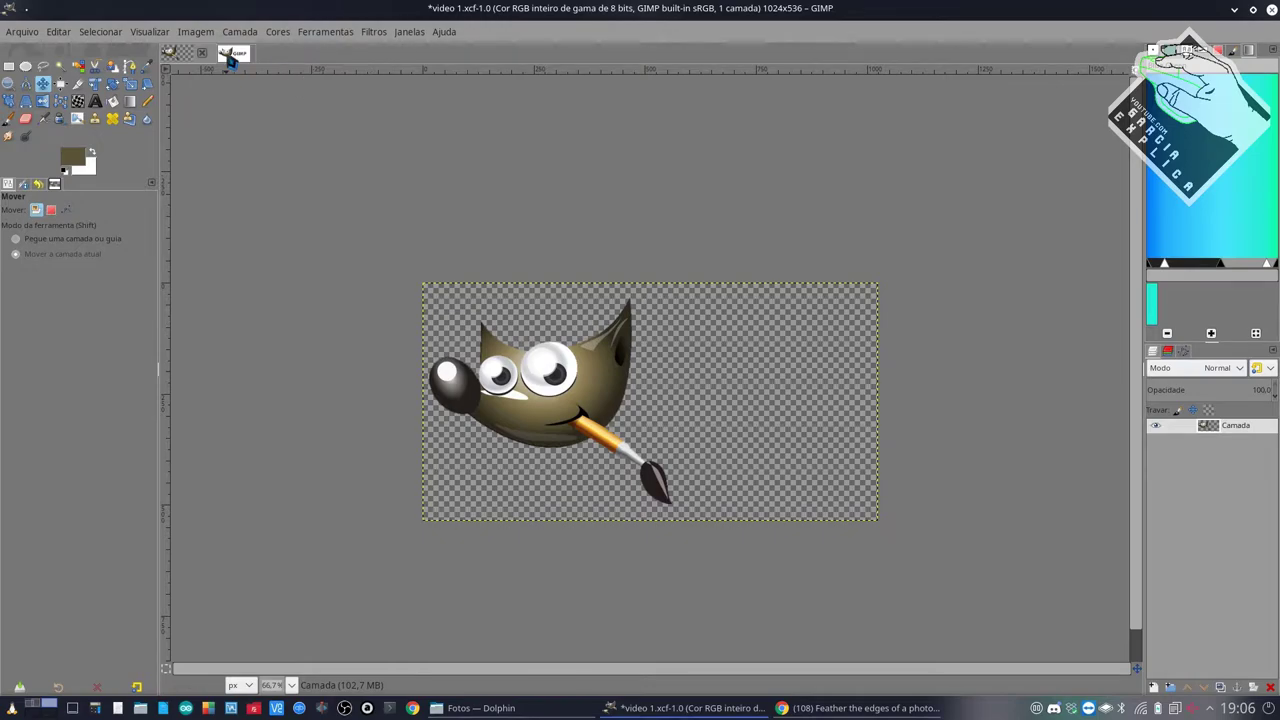
- Switch between the two open image tabs, ending on the logo JPG
click(229, 52)
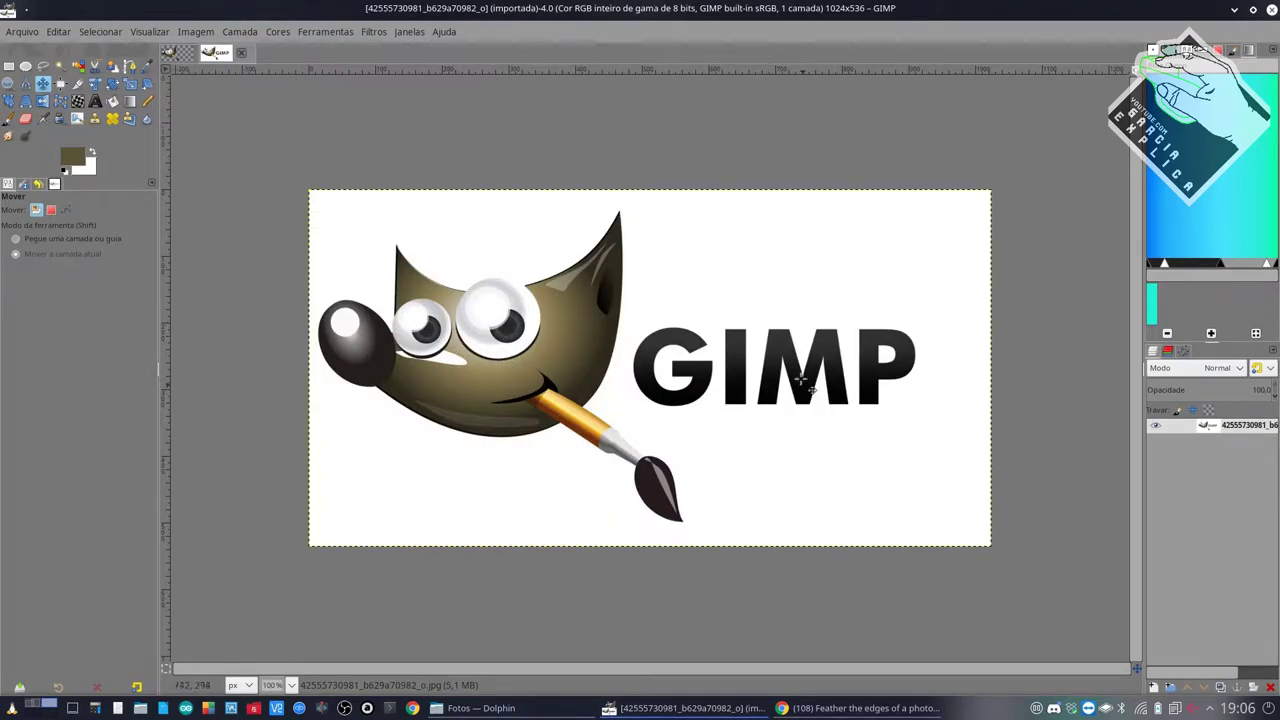
click(172, 53)
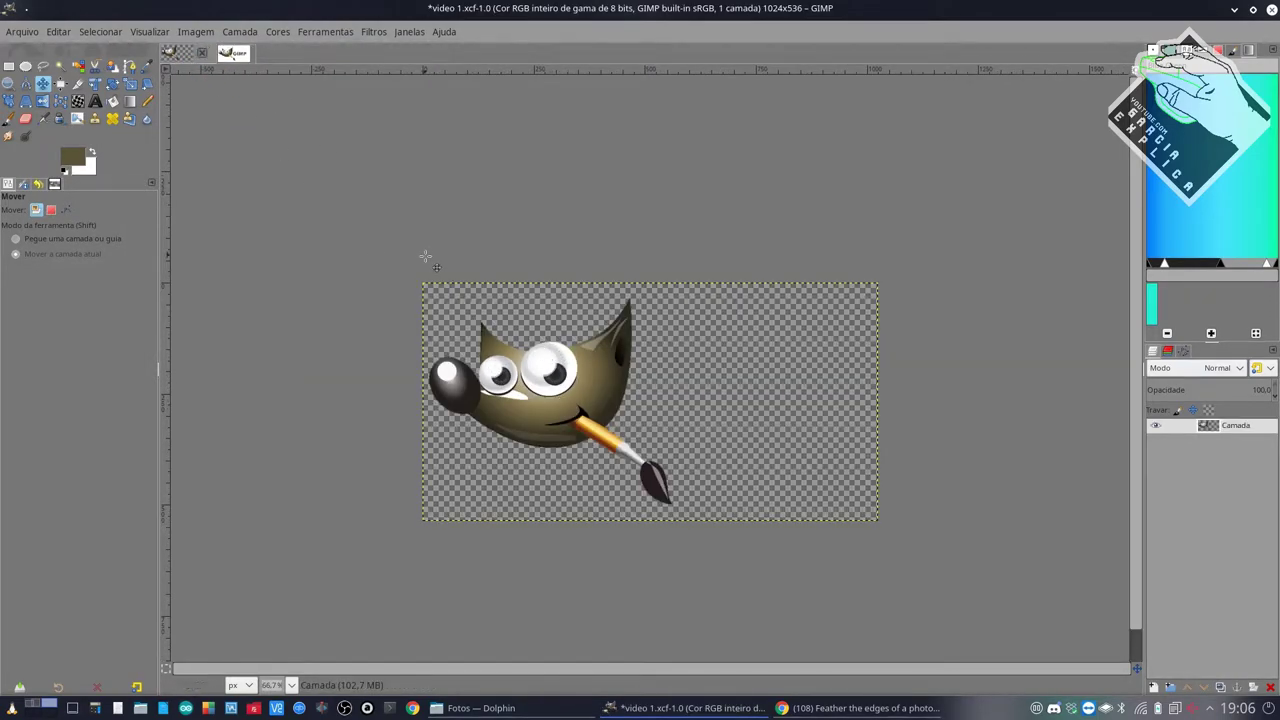
click(233, 52)
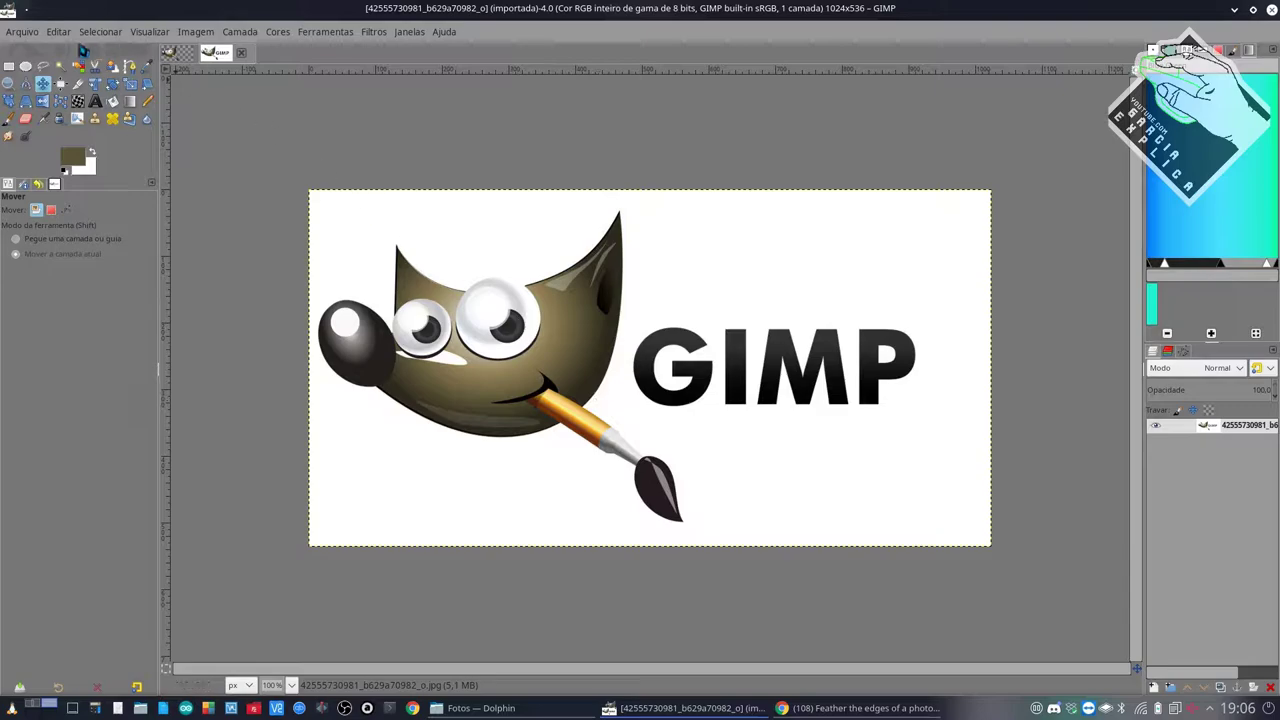
- Fuzzy-select the G, I, M and P wordmark letters in the logo JPG
click(60, 66)
click(645, 375)
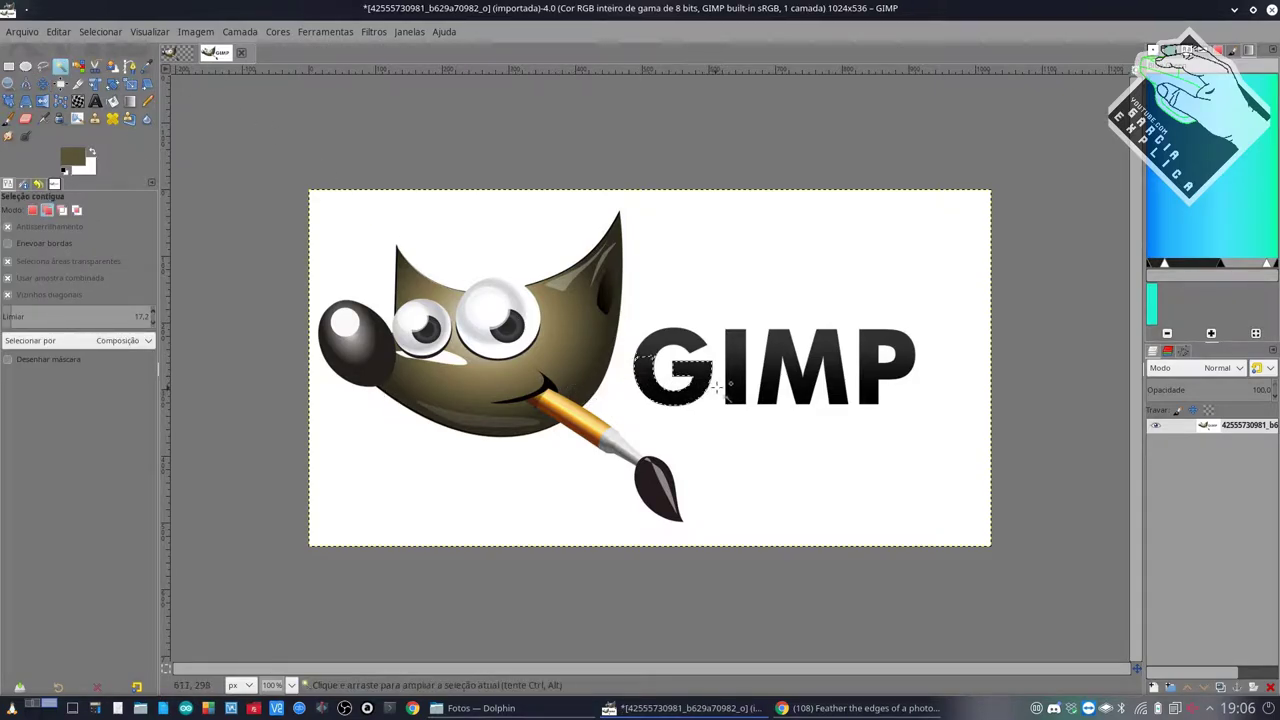
shift+click(736, 395)
shift+click(790, 378)
shift+click(880, 354)
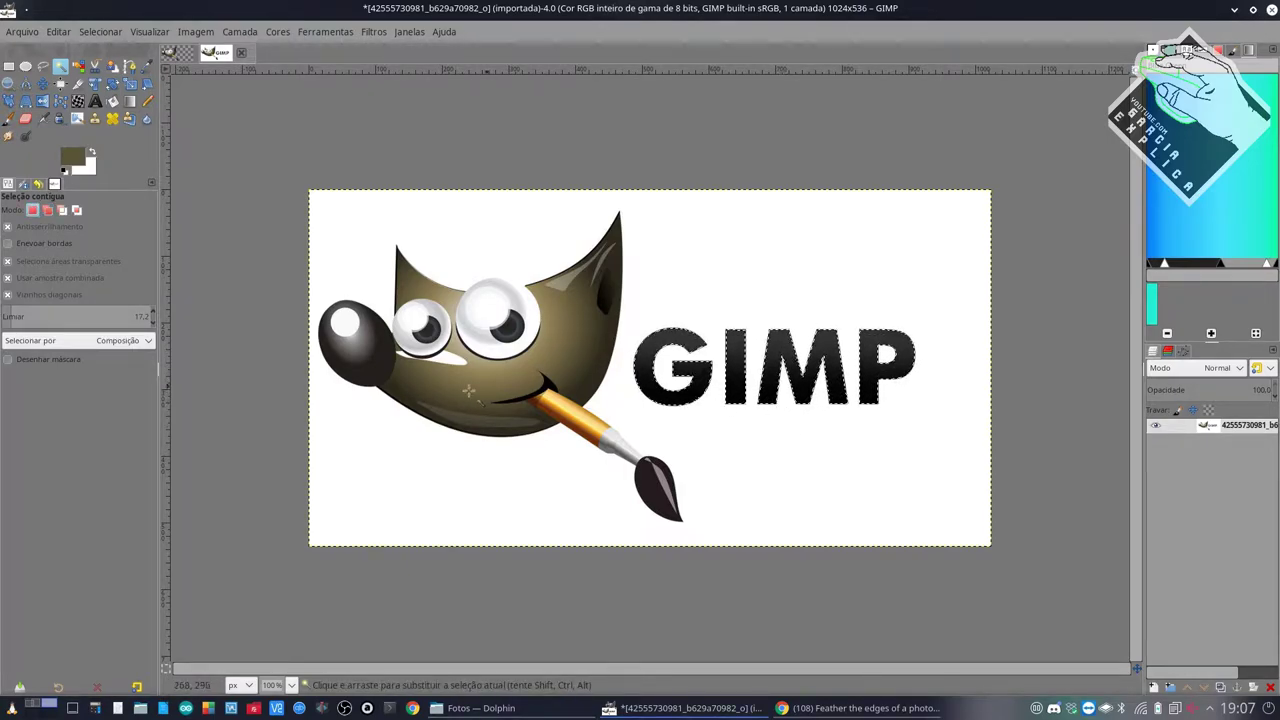
- Copy the selected letters and paste them into video 1.xcf
key(ctrl+c)
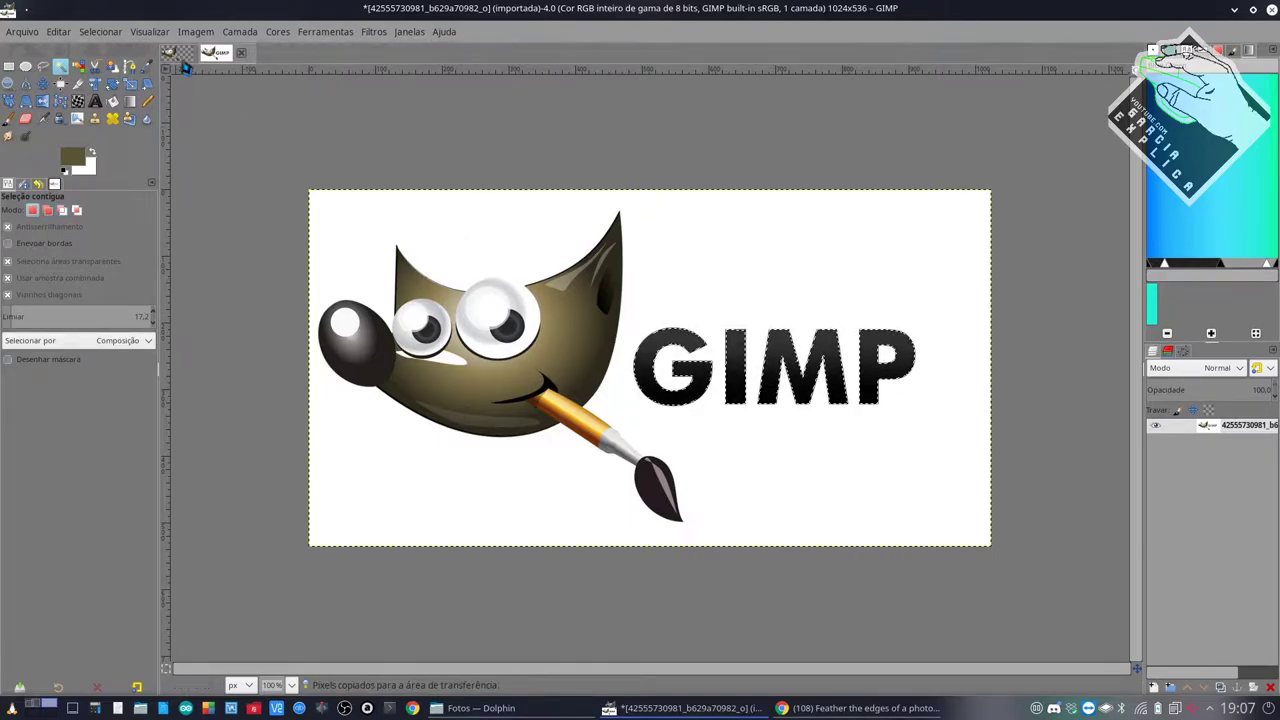
click(182, 56)
key(ctrl+v)
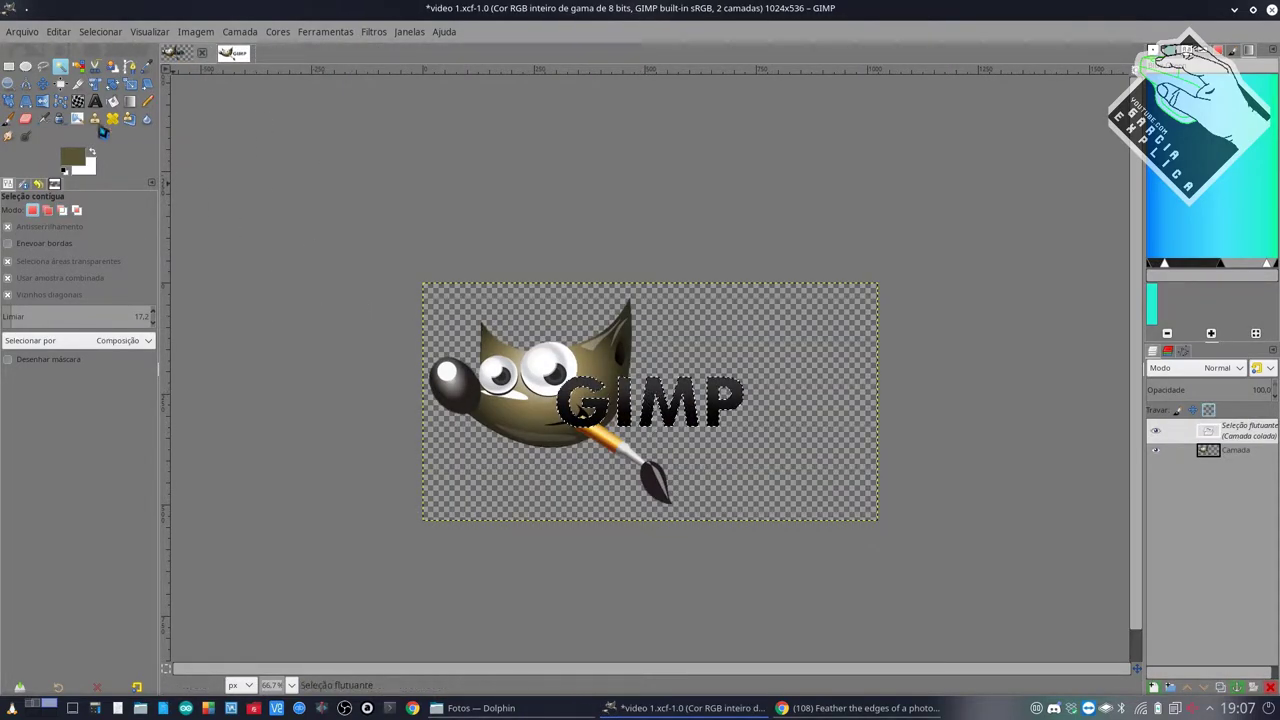
- Move the pasted wordmark to the right of Wilber's head and anchor it
key(m)
mouse_move(620, 395)
mouse_down()
mouse_move(660, 395)
mouse_move(520, 390)
mouse_move(771, 357)
mouse_up()
scroll(620, 395, up, 2)
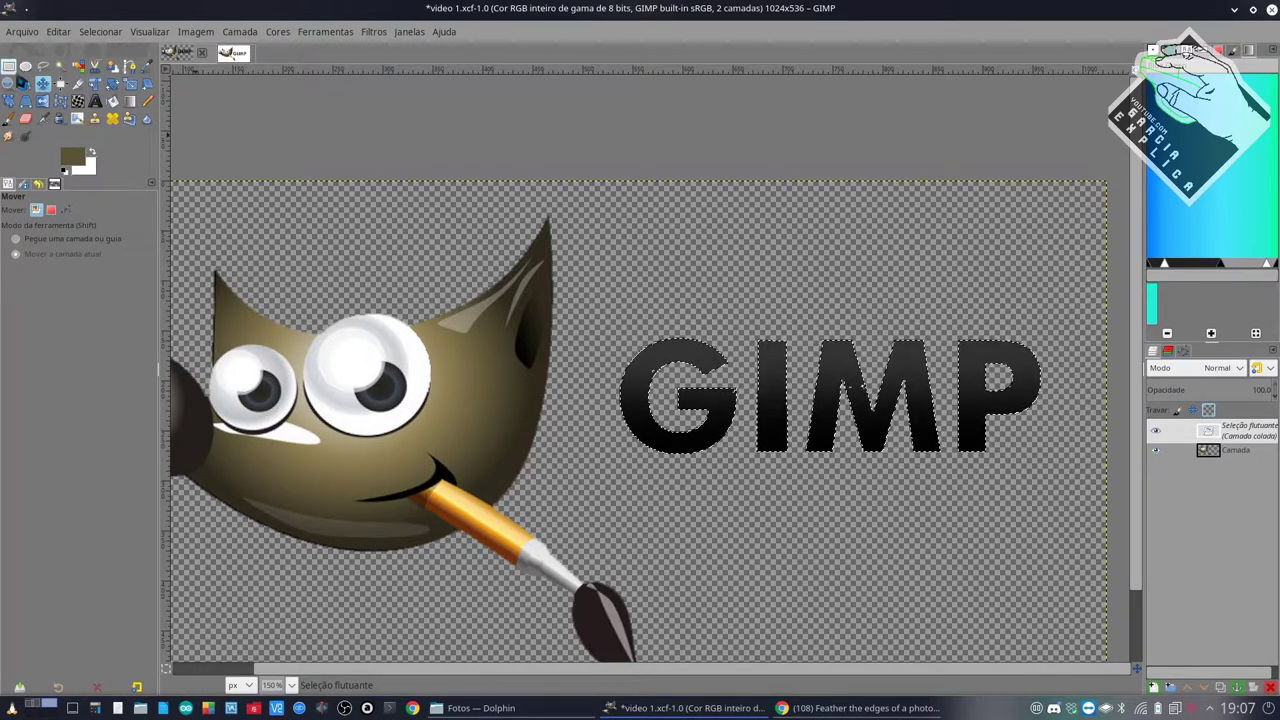
click(9, 66)
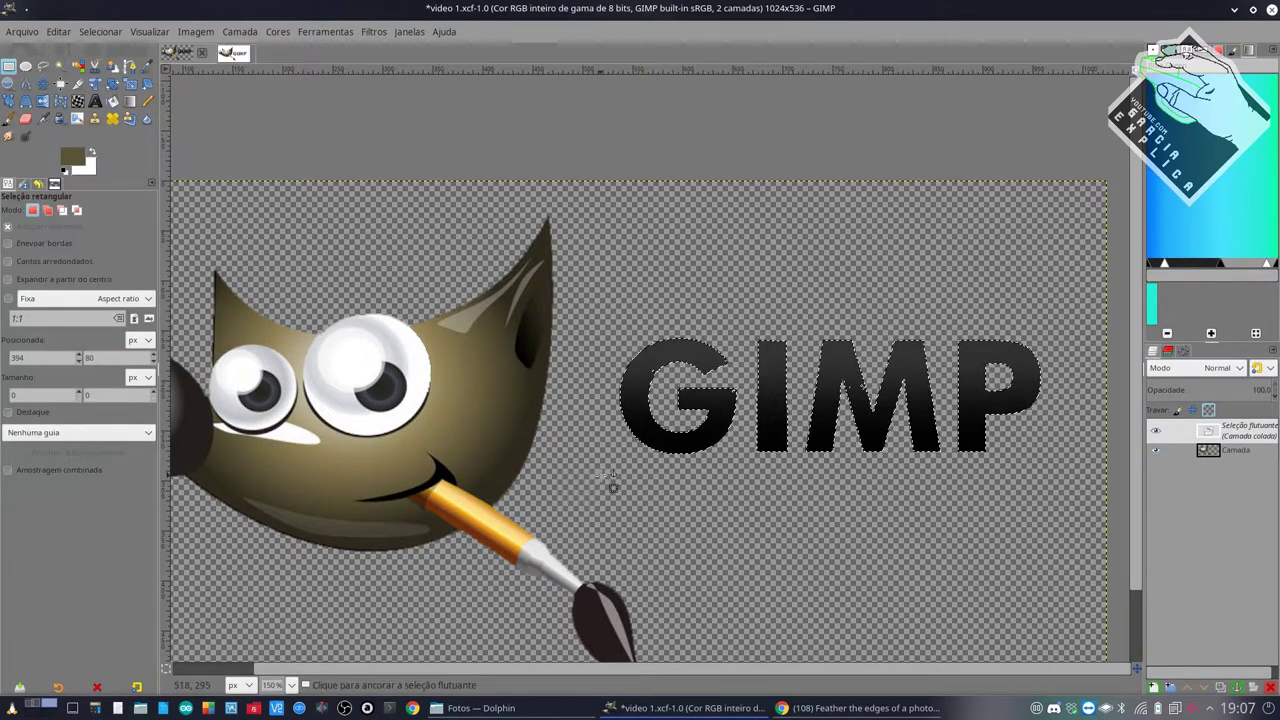
click(718, 509)
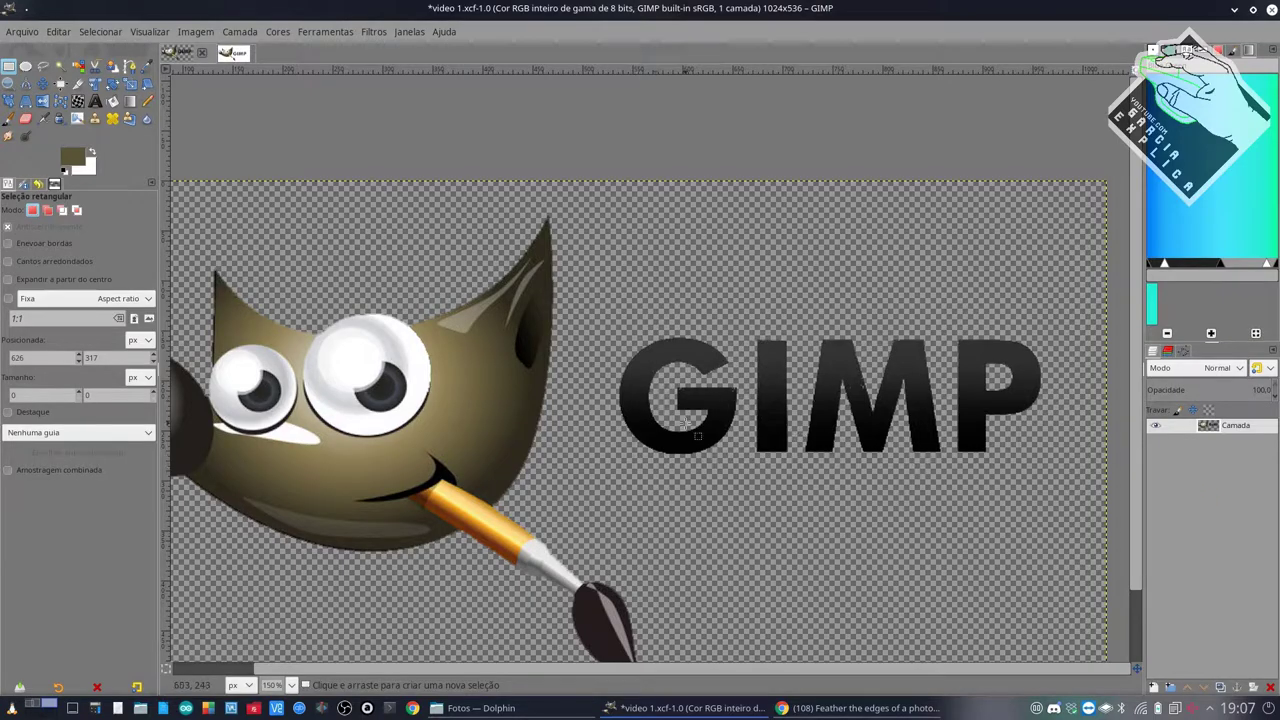
right_click(1248, 442)
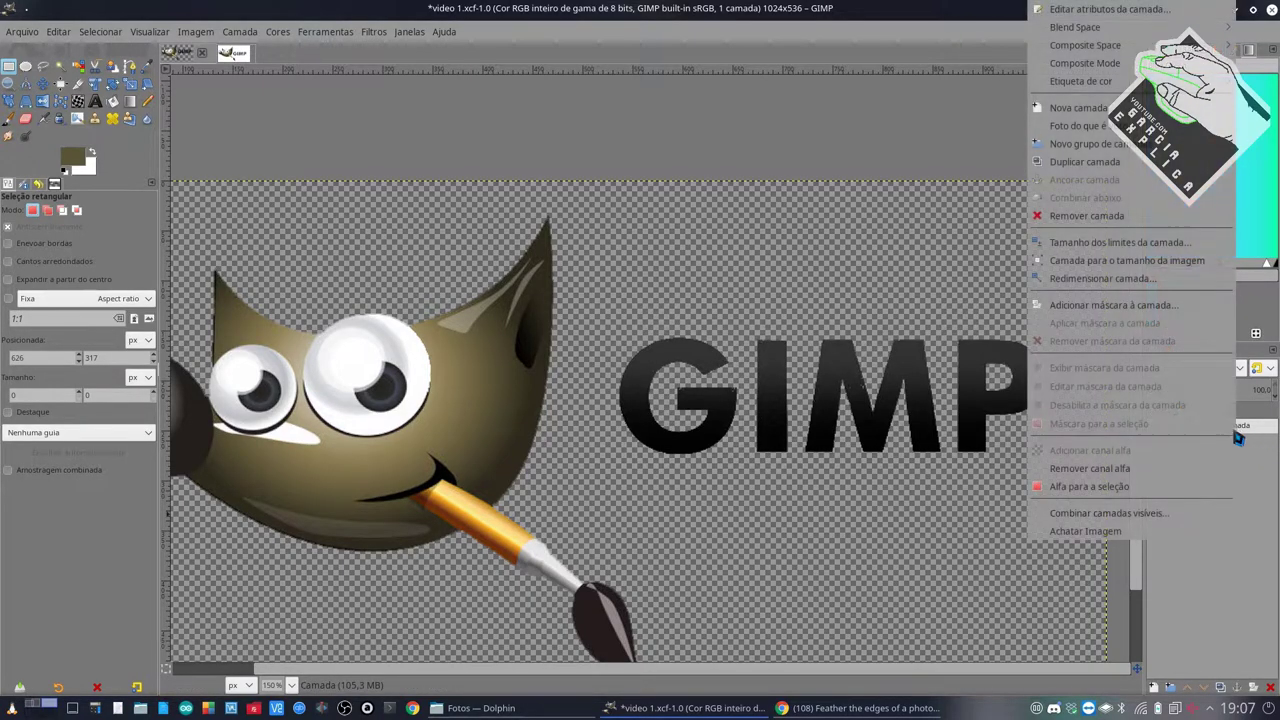
click(1085, 489)
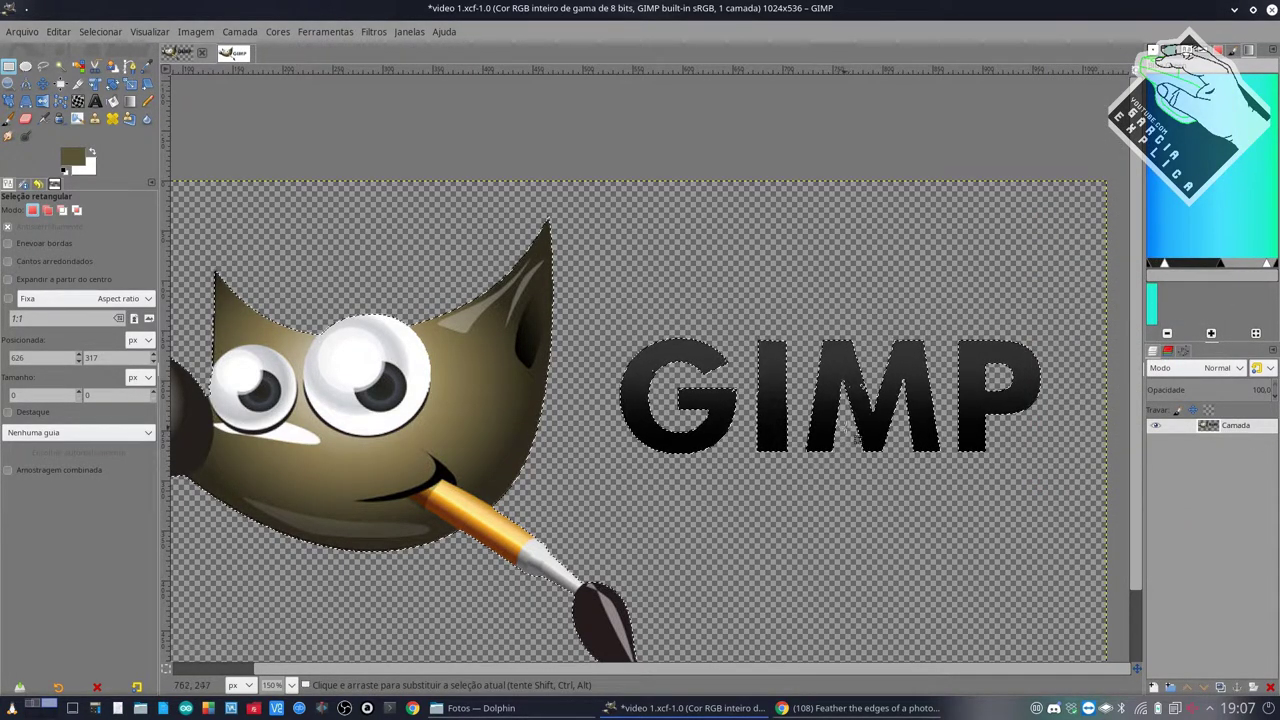
scroll(858, 402, up, 3)
scroll(858, 402, up, 2)
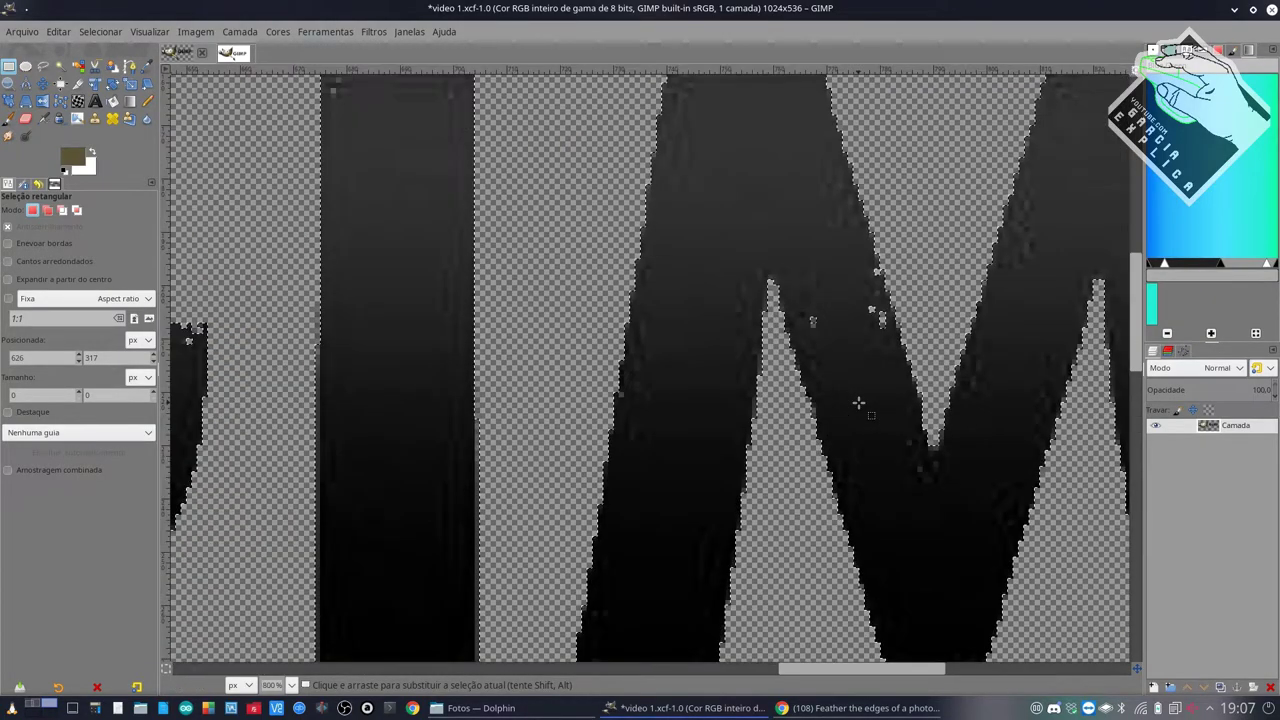
scroll(858, 402, down, 3)
scroll(858, 402, down, 3)
scroll(400, 410, up, 2)
scroll(408, 403, up, 3)
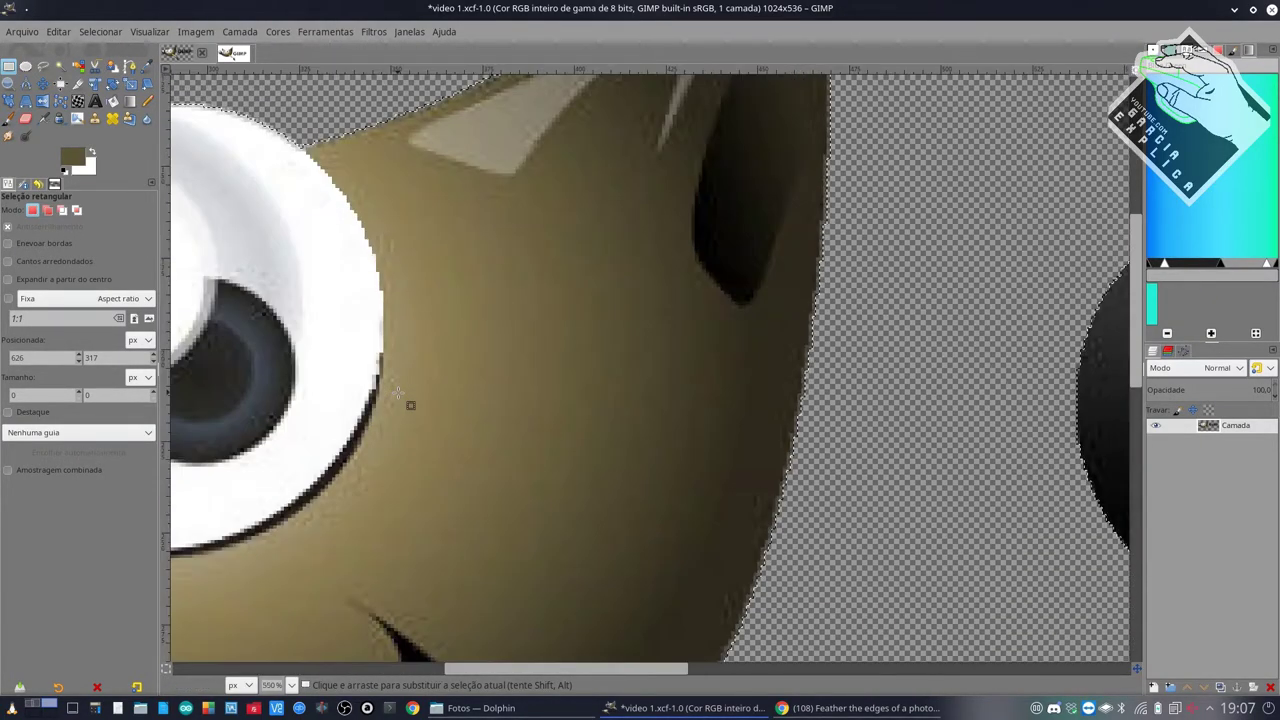
scroll(685, 438, down, 3)
scroll(685, 438, down, 1)
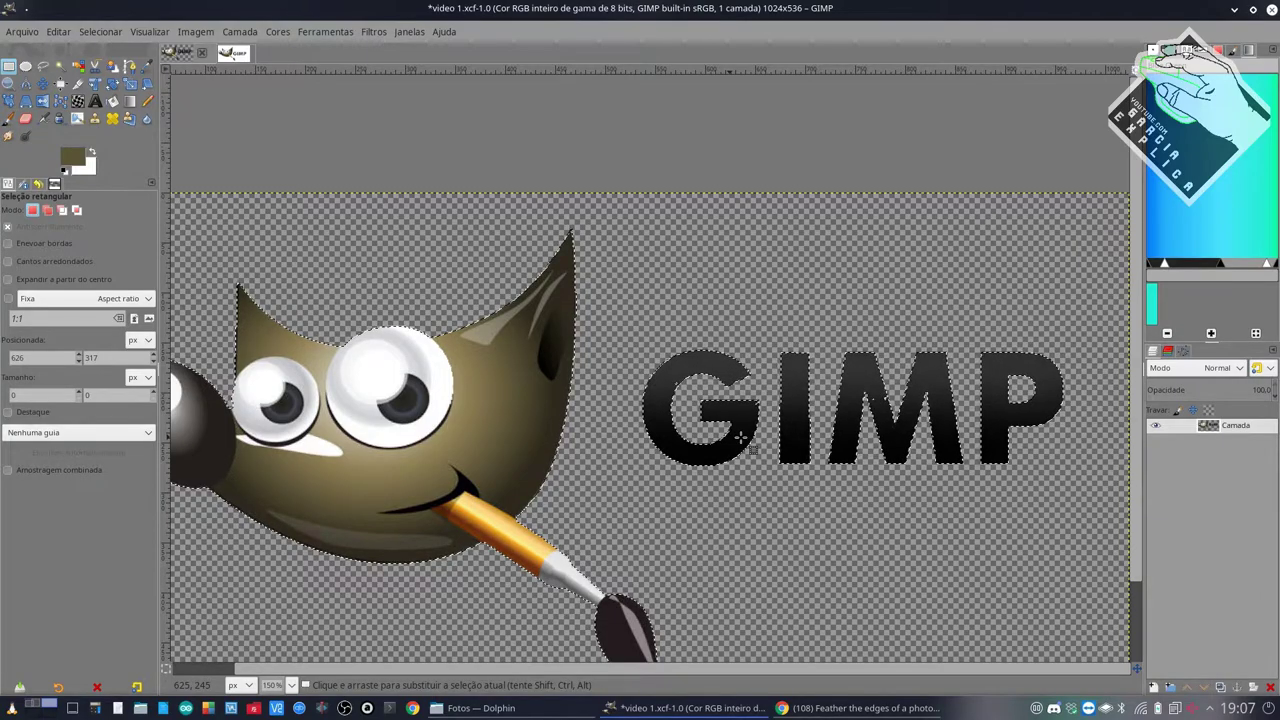
drag(643, 323, 1086, 522)
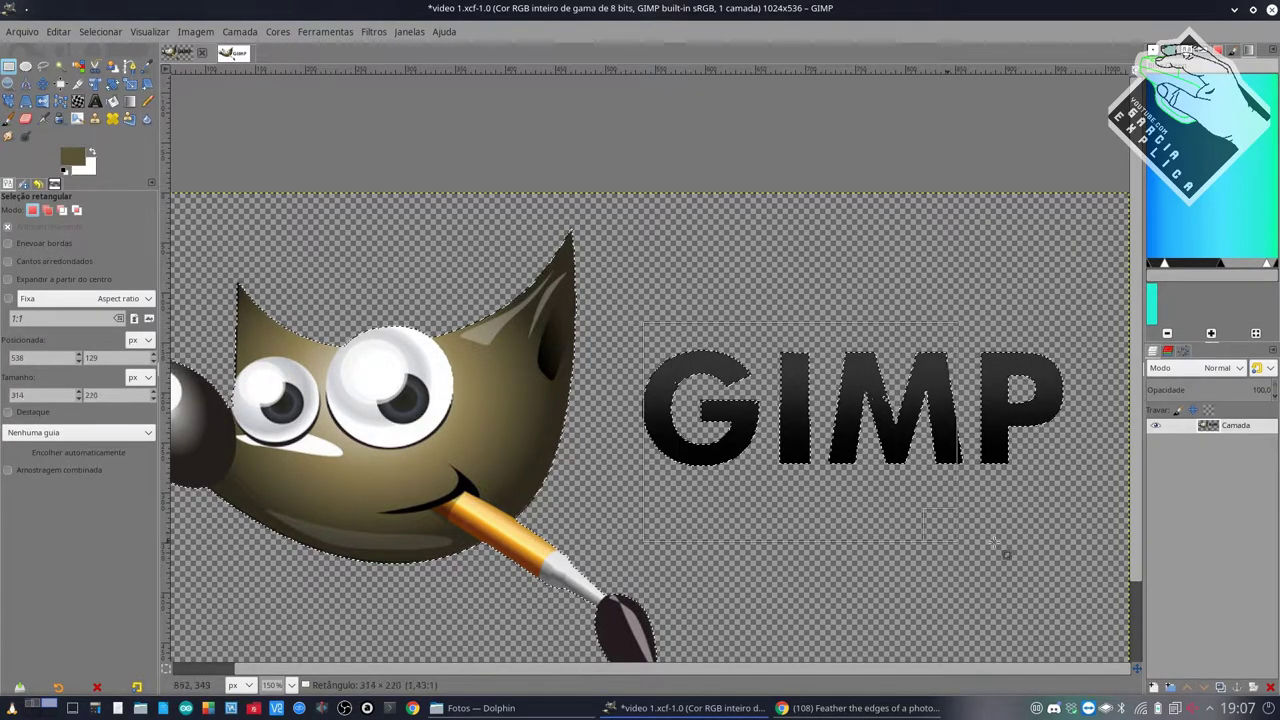
click(850, 544)
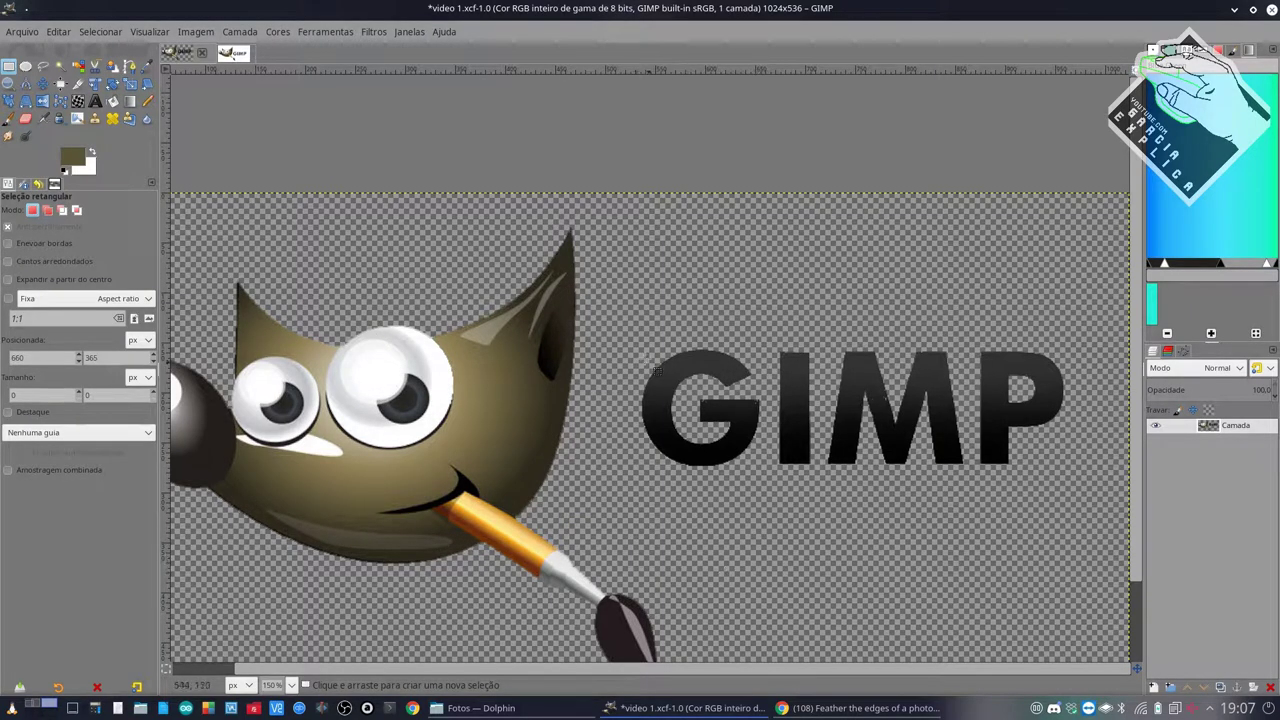
- Rectangle-select the GIMP wordmark and cut it out of the layer
mouse_move(637, 325)
mouse_down()
mouse_move(805, 500)
mouse_move(1077, 514)
mouse_up()
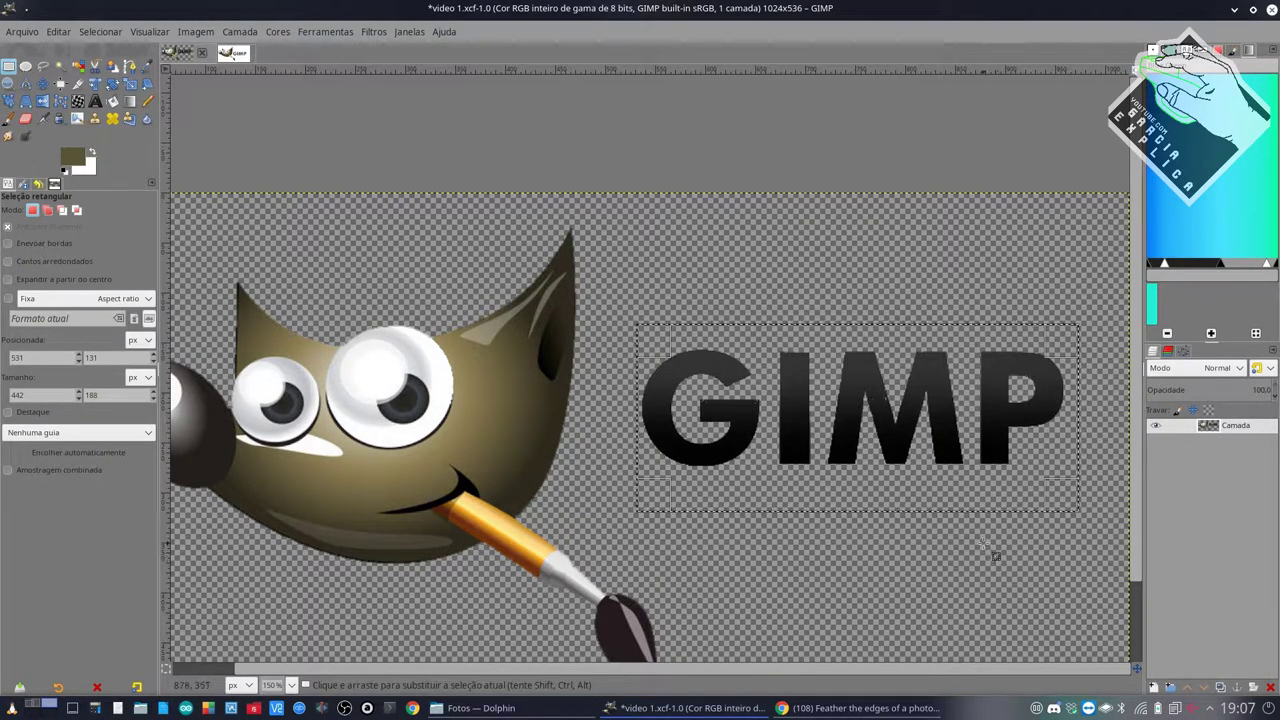
click(895, 553)
drag(624, 306, 1078, 531)
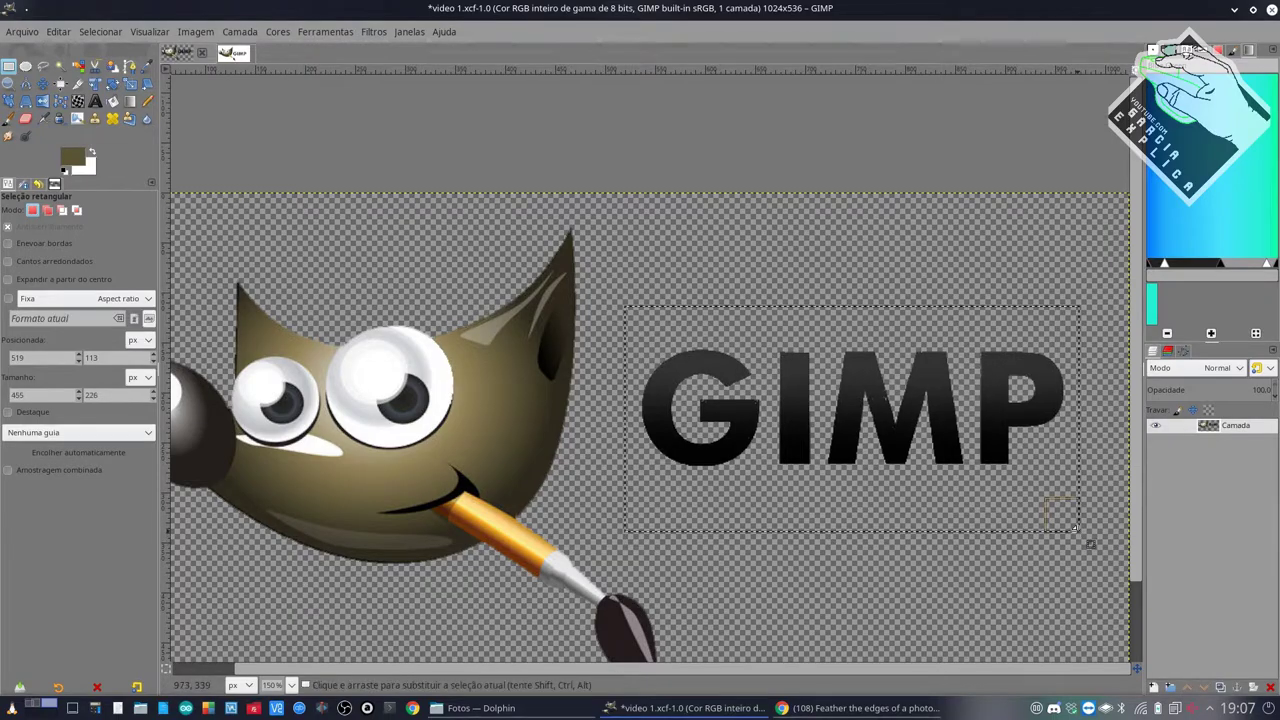
key(Delete)
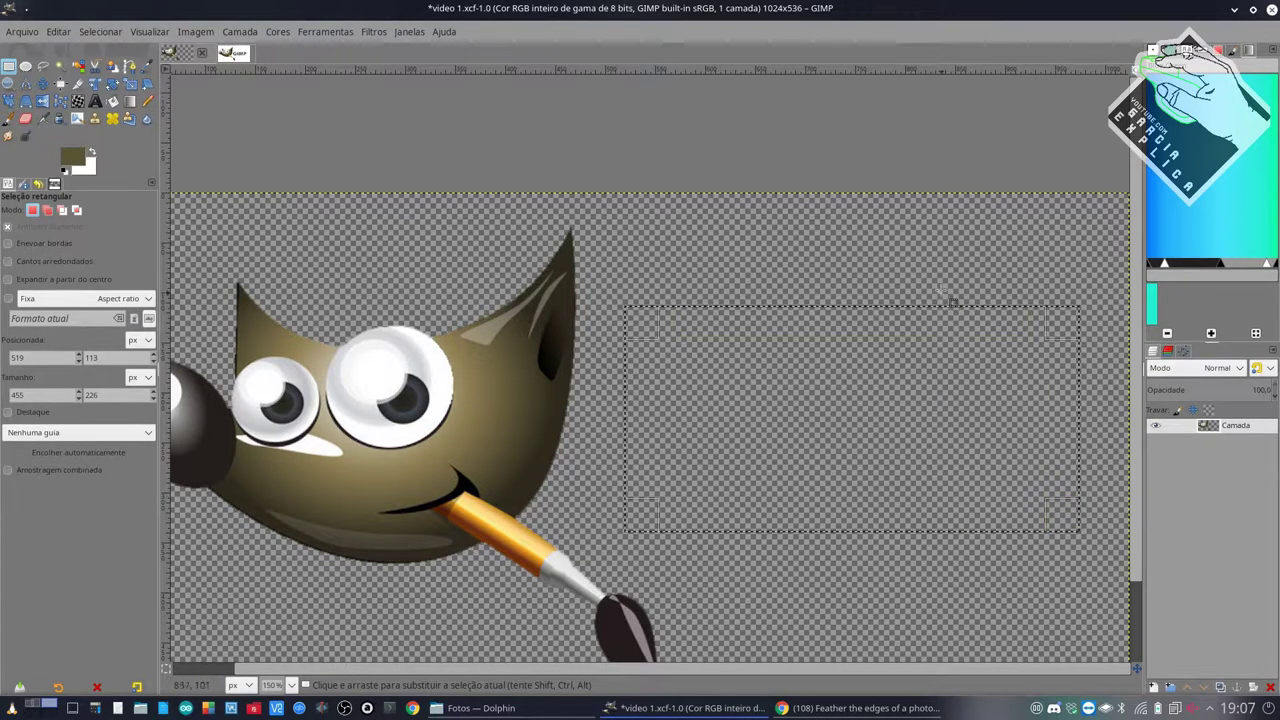
- Paste the wordmark as a new layer and stack Wilber's layer above it
click(968, 264)
key(ctrl+v)
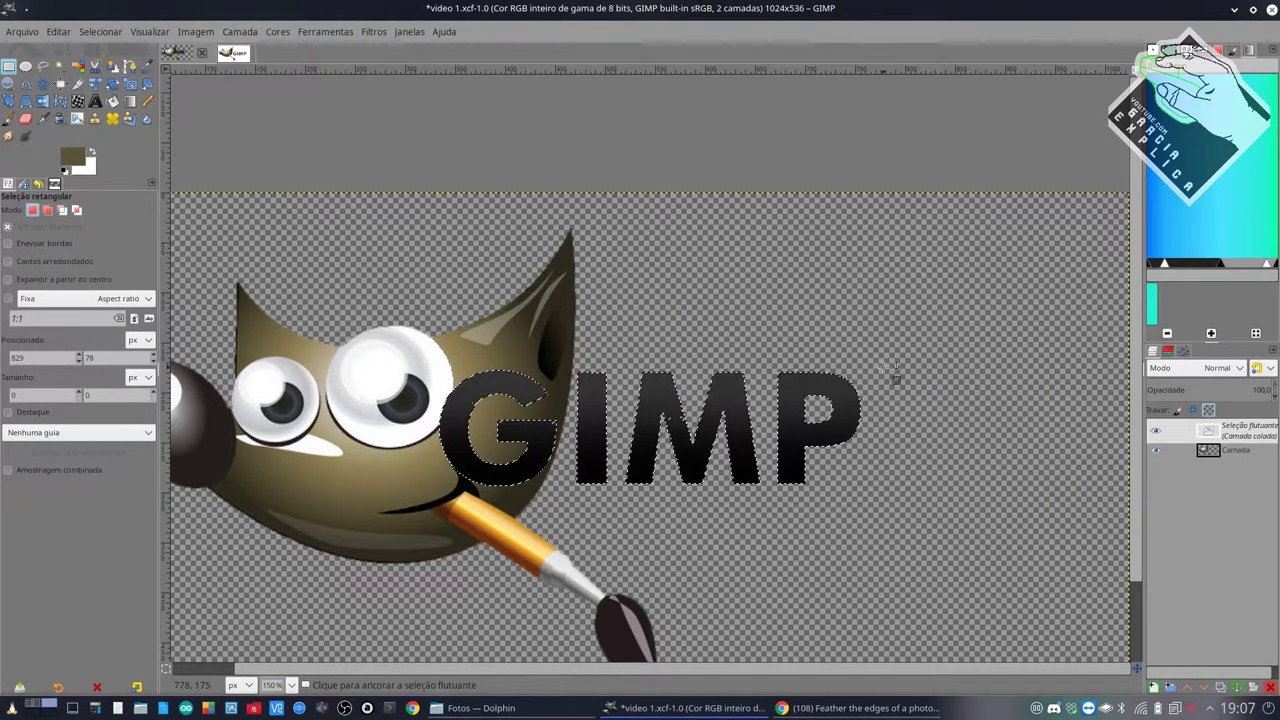
click(1155, 688)
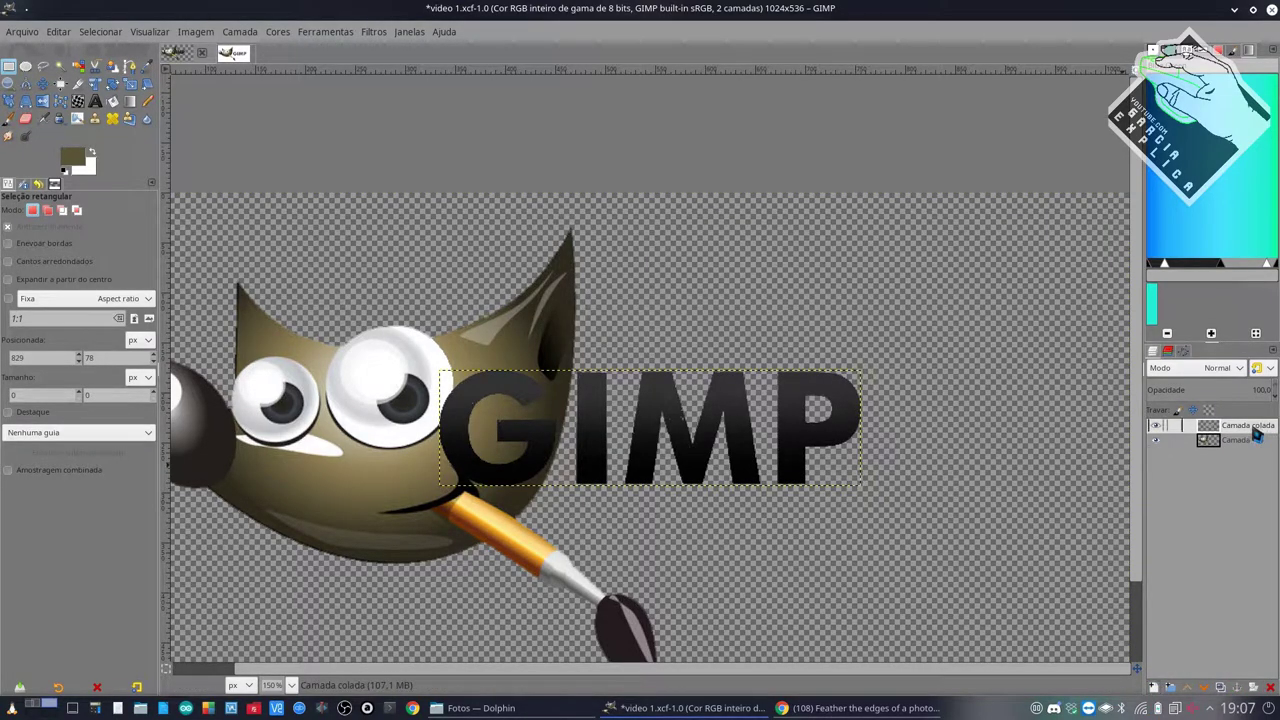
drag(1250, 440, 1243, 425)
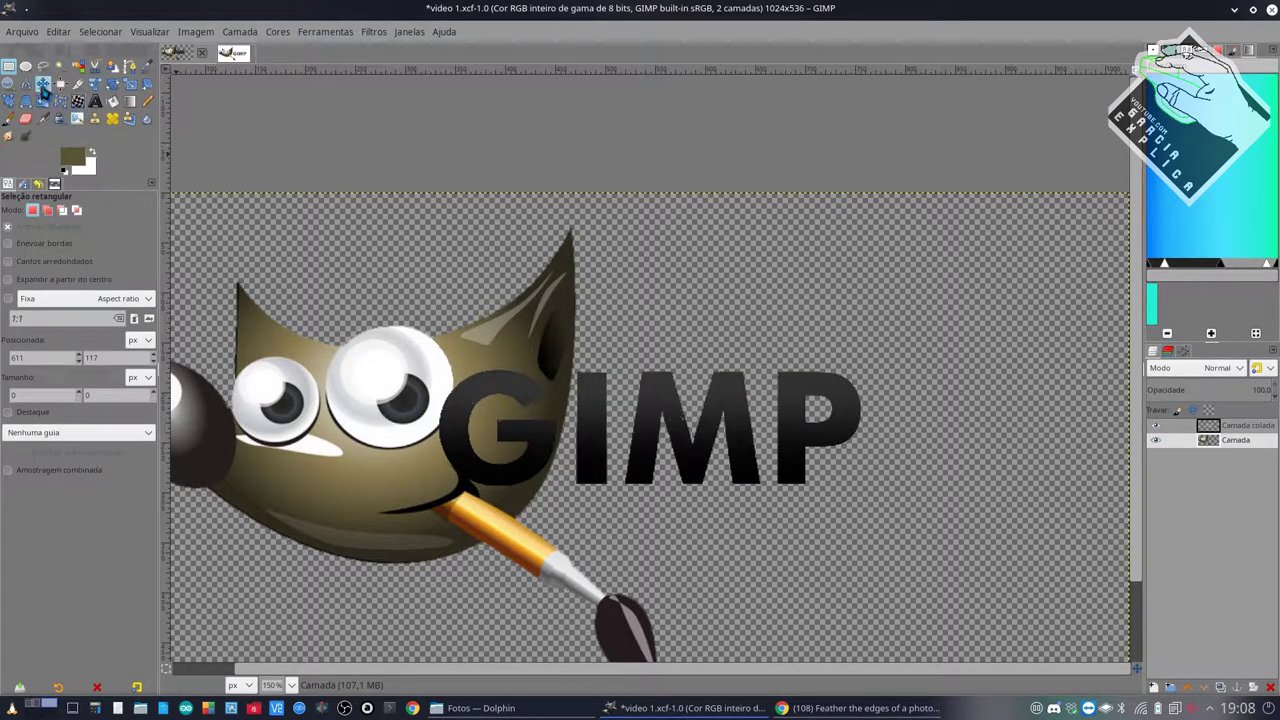
- Move Wilber's head layer up so it sits against the wordmark's left side
click(43, 83)
mouse_move(490, 392)
mouse_down()
mouse_move(703, 422)
mouse_move(450, 385)
mouse_move(515, 425)
mouse_up()
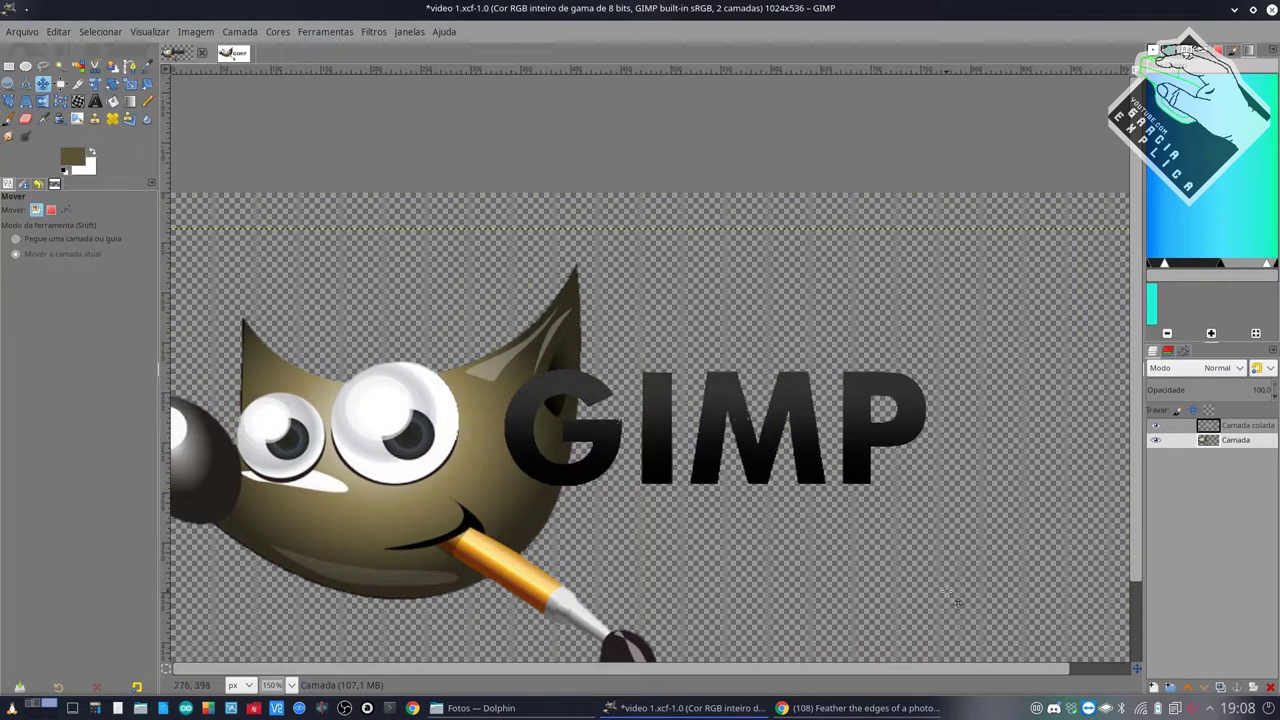
scroll(591, 494, down, 1)
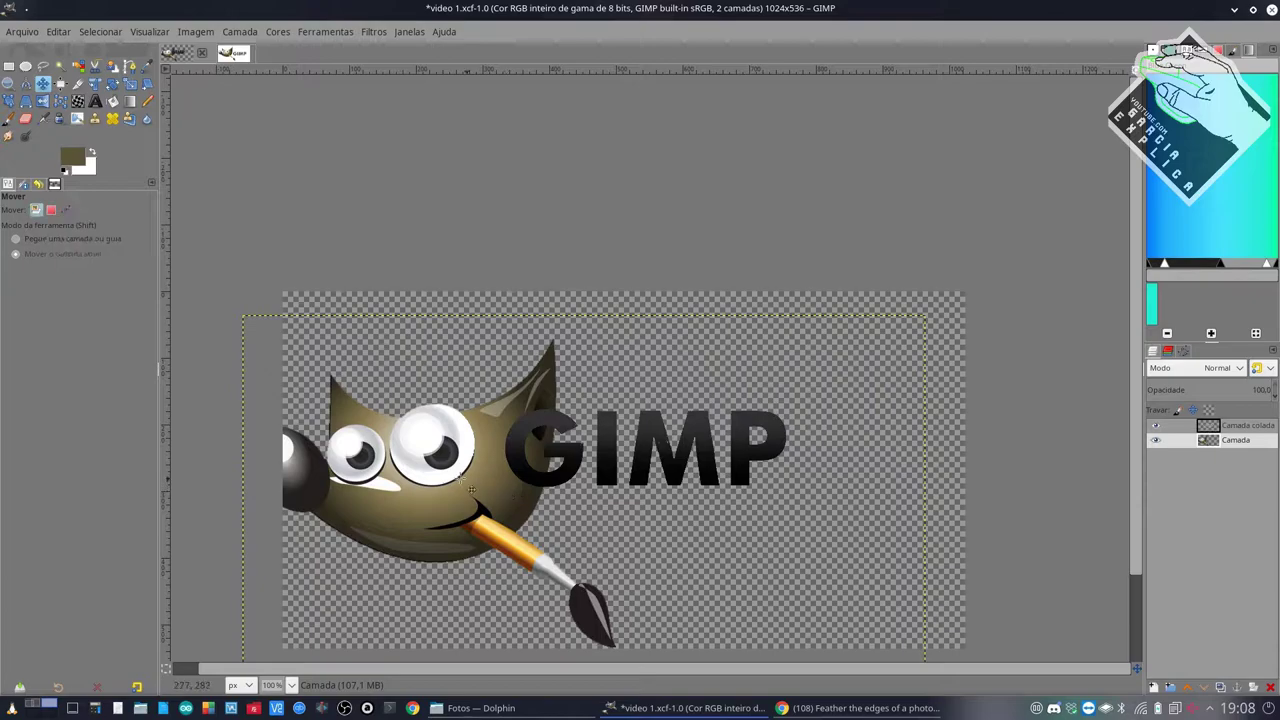
mouse_move(440, 515)
mouse_down()
mouse_move(478, 437)
mouse_move(452, 484)
mouse_move(372, 441)
mouse_up()
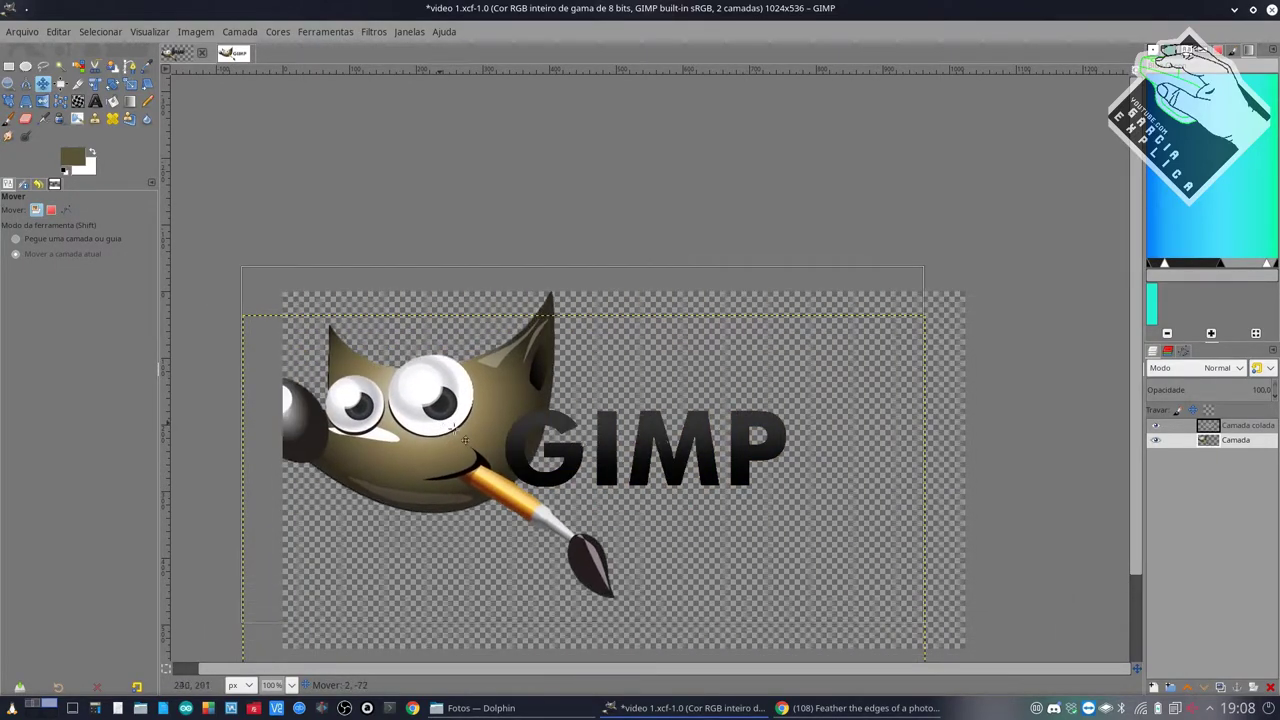
- Rename Wilber's head layer to 'cabeca'
click(1256, 428)
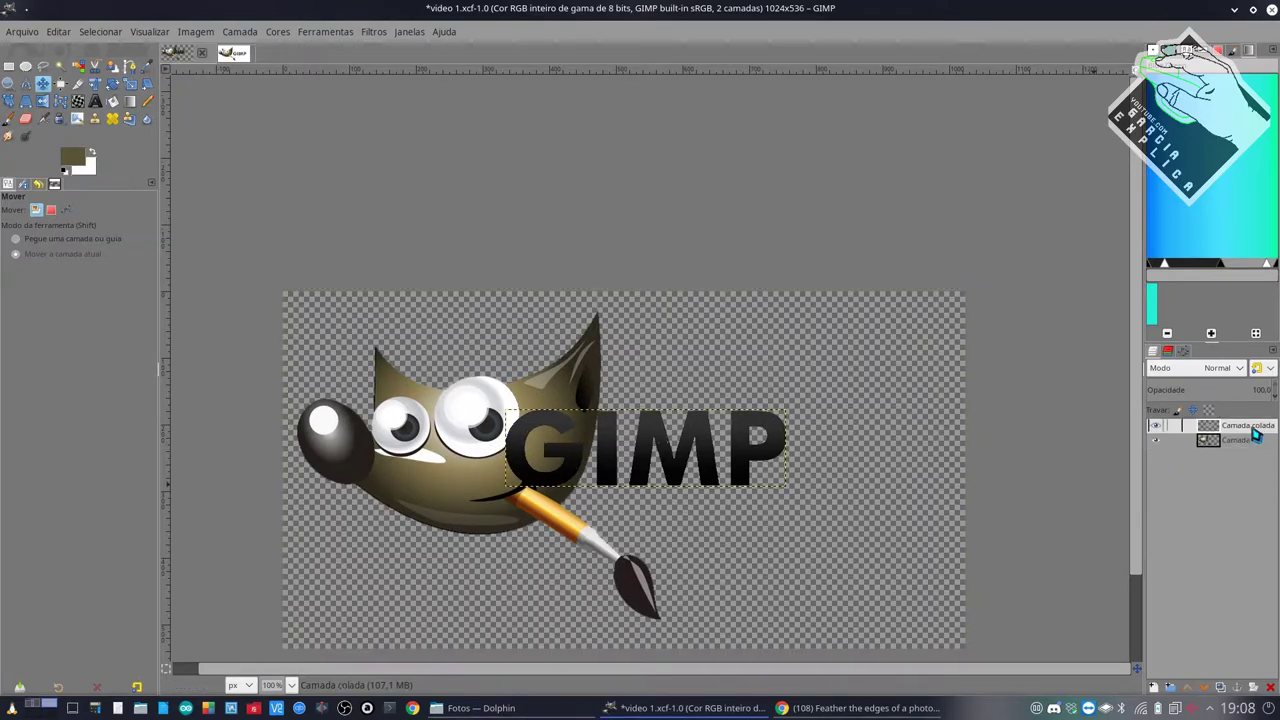
click(1233, 444)
double_click(1235, 441)
text(cab)
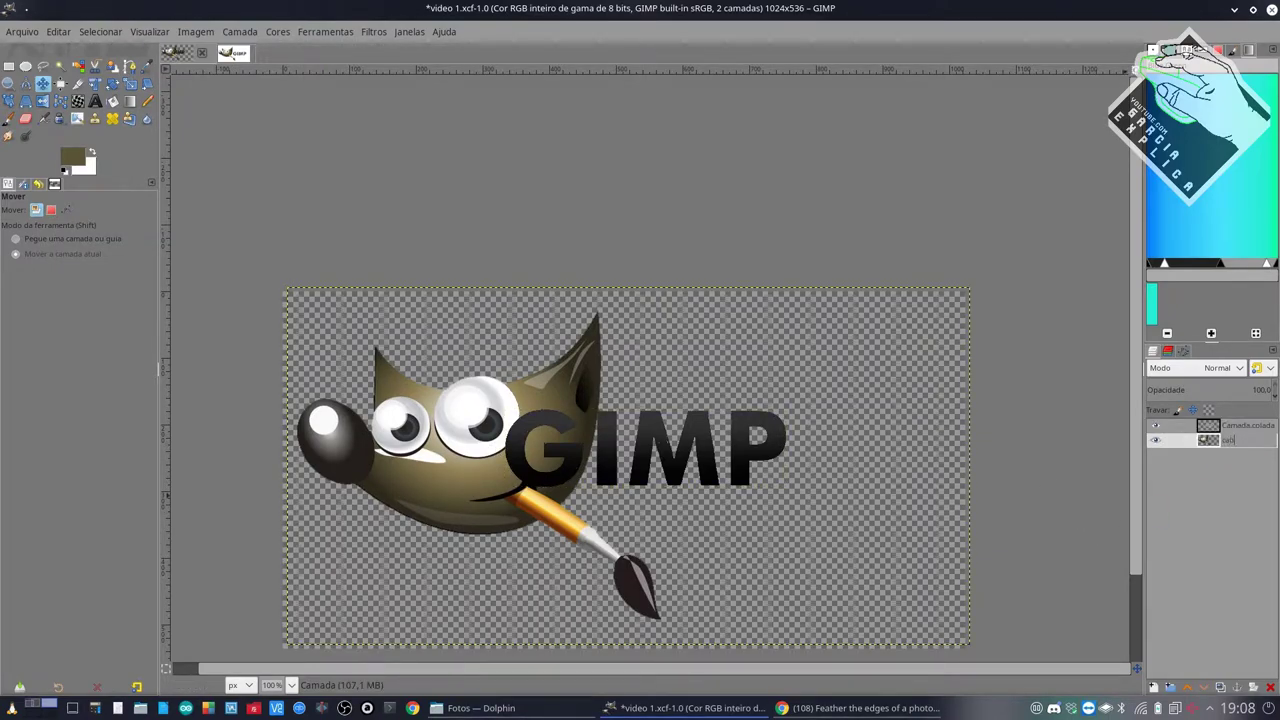
text(eca)
key(Return)
- Rename the pasted wordmark layer to 'gimp'
key(Up)
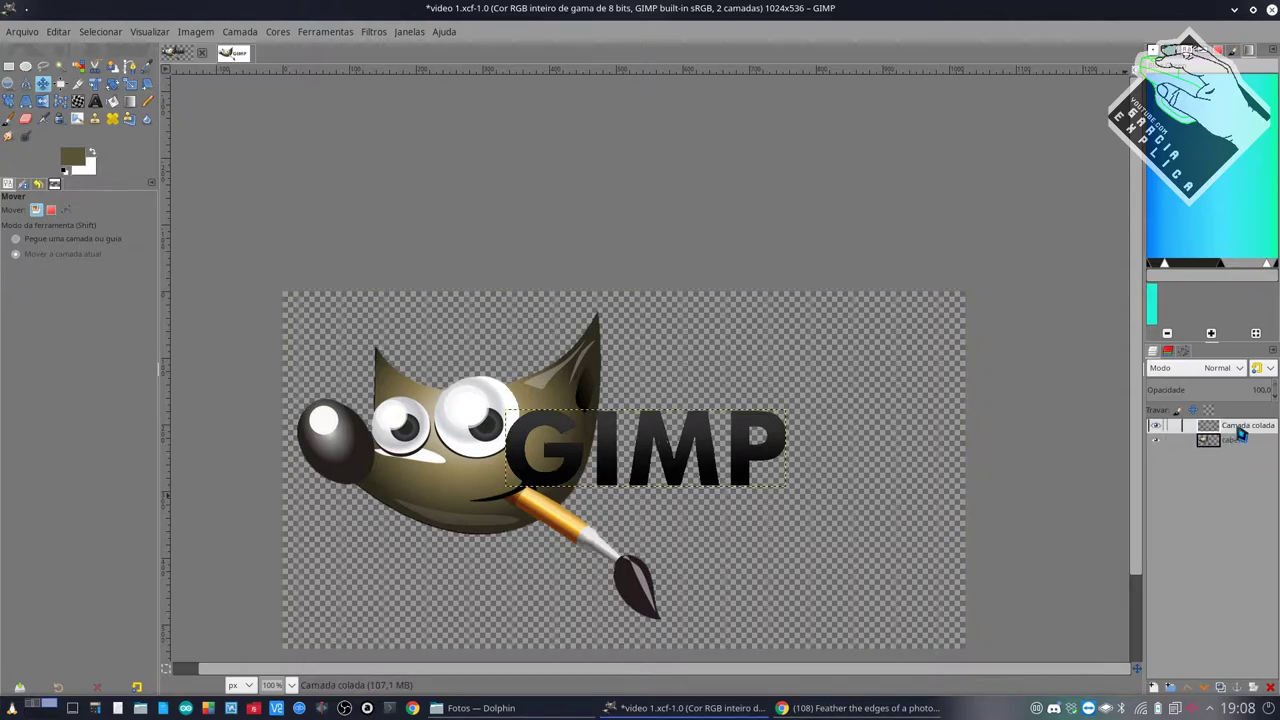
double_click(1240, 425)
text(gimp)
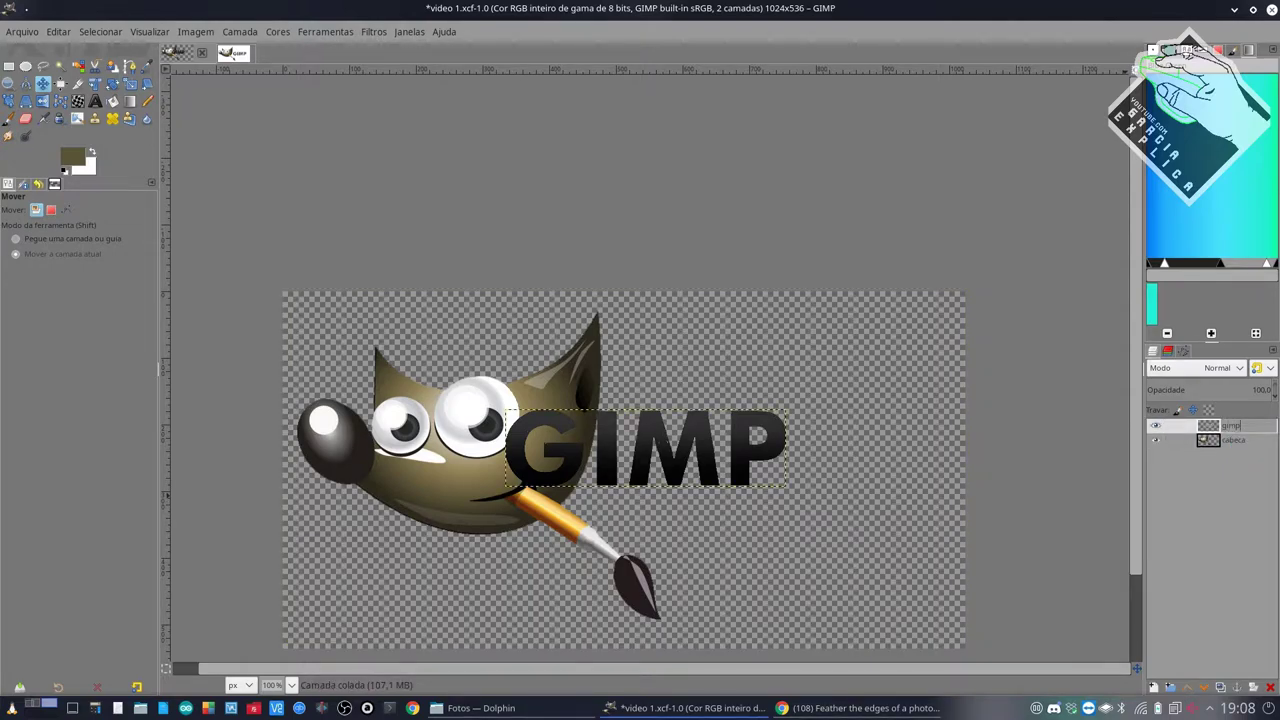
key(Return)
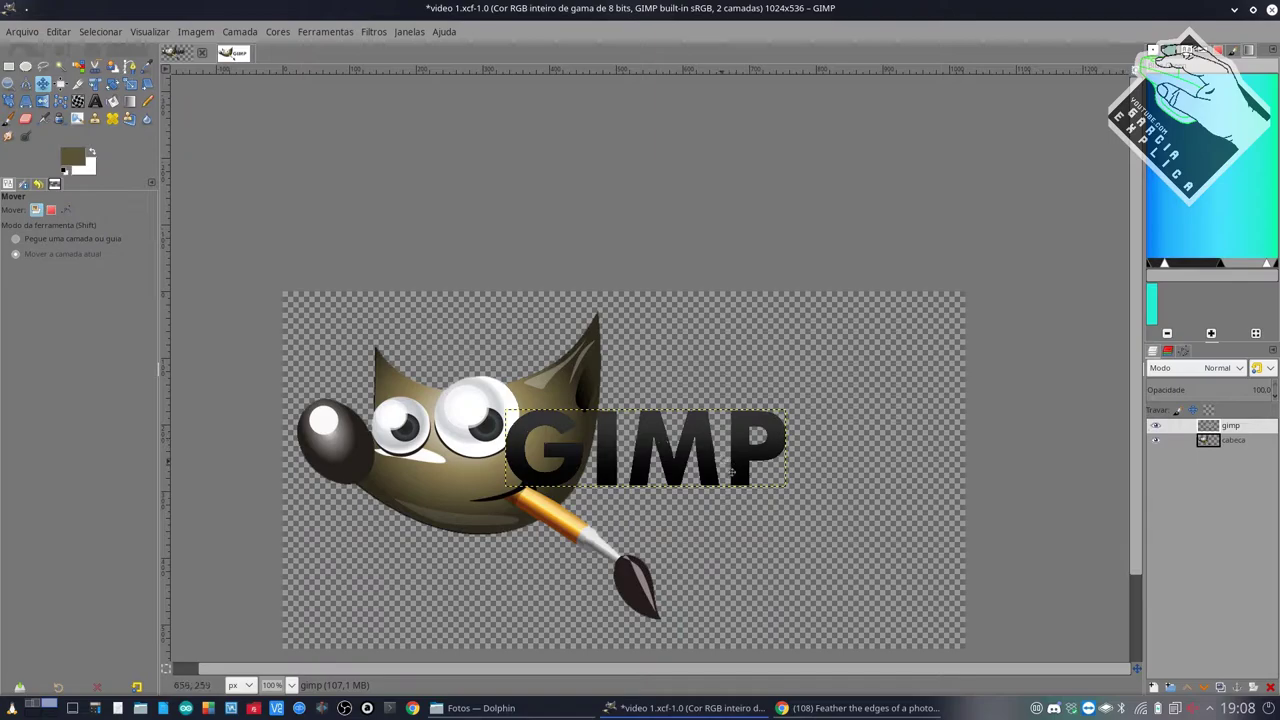
- Drag the GIMP wordmark just under Wilber's head and reorder the head layer above it
mouse_move(711, 444)
mouse_down()
mouse_move(845, 521)
mouse_move(578, 520)
mouse_up()
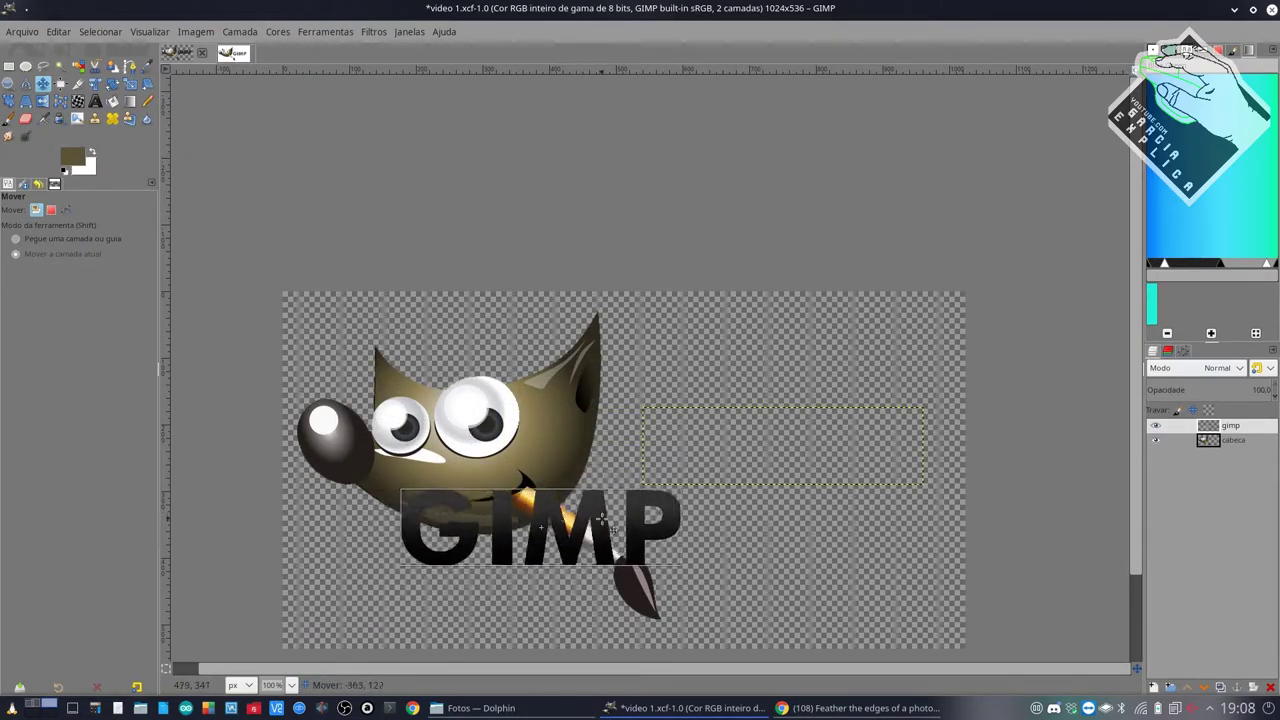
drag(578, 520, 538, 530)
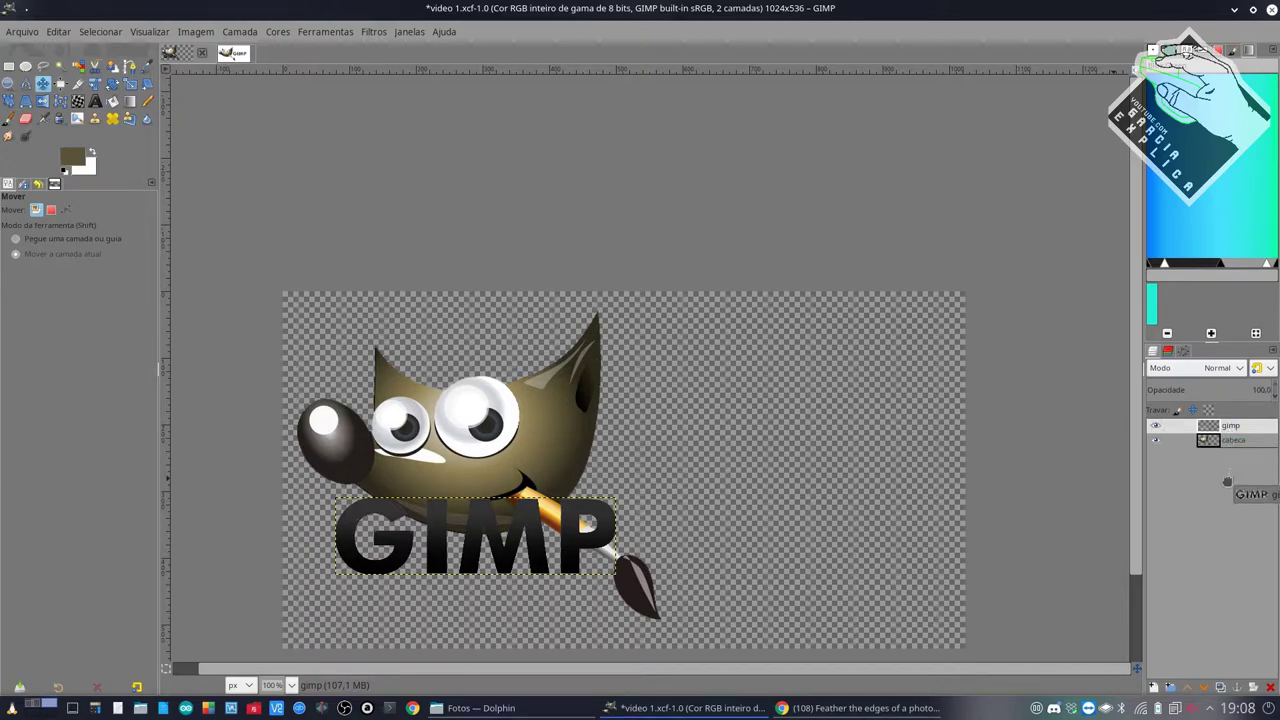
drag(1232, 438, 1230, 422)
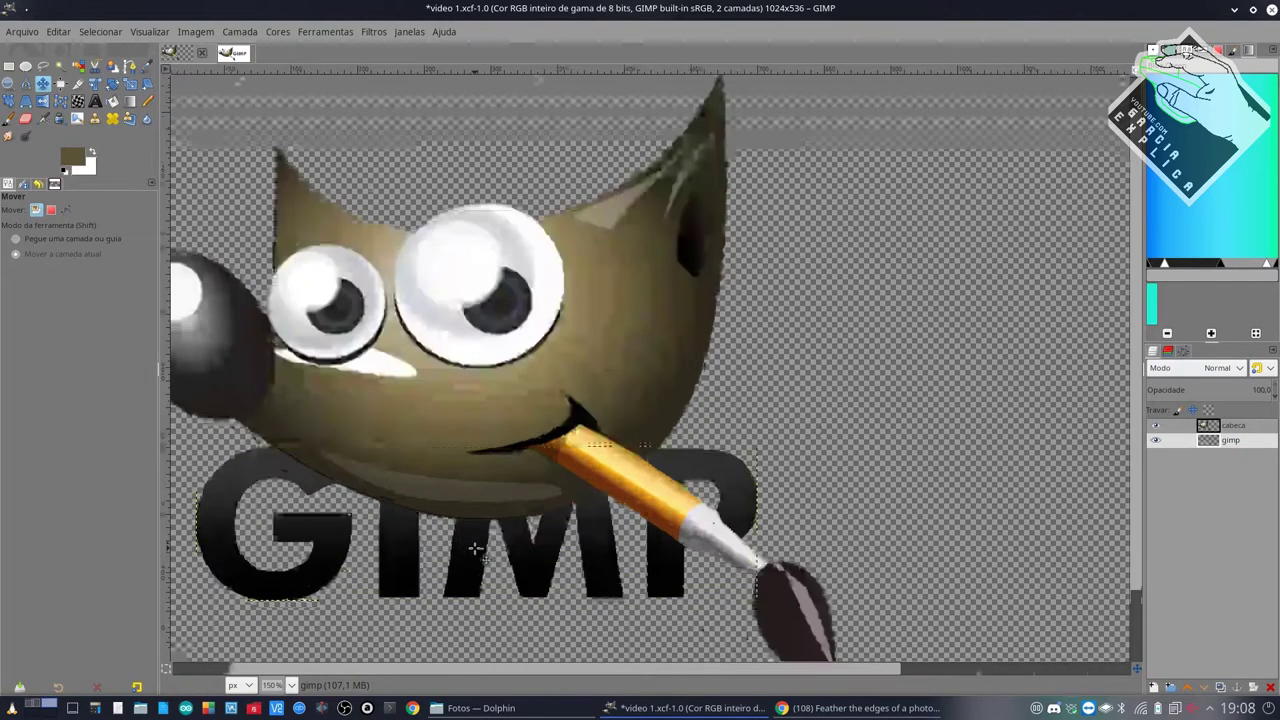
- Zoom in, place the gimp layer above cabeca, and fuzzy-select a head region
key(2)
scroll(481, 548, up, 1)
scroll(520, 545, down, 3)
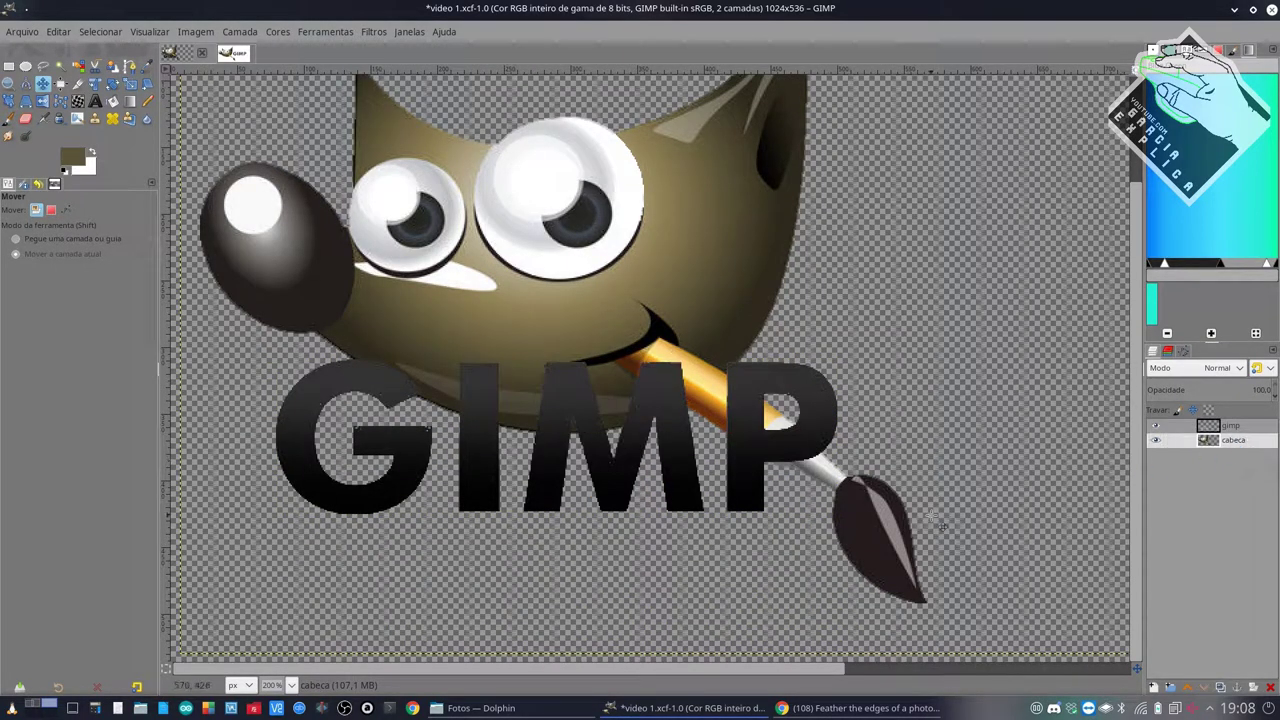
scroll(1025, 496, down, 1)
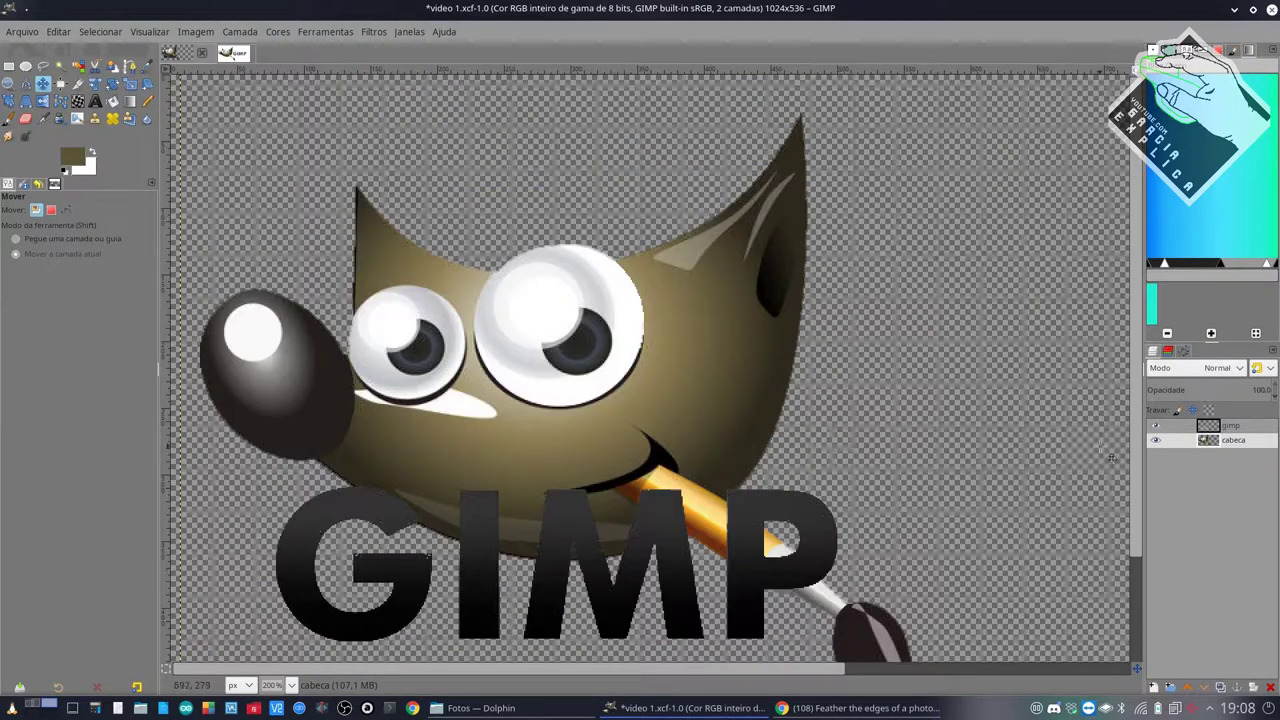
scroll(952, 474, down, 1)
mouse_move(1267, 427)
mouse_down()
mouse_move(1230, 445)
mouse_move(1240, 456)
mouse_up()
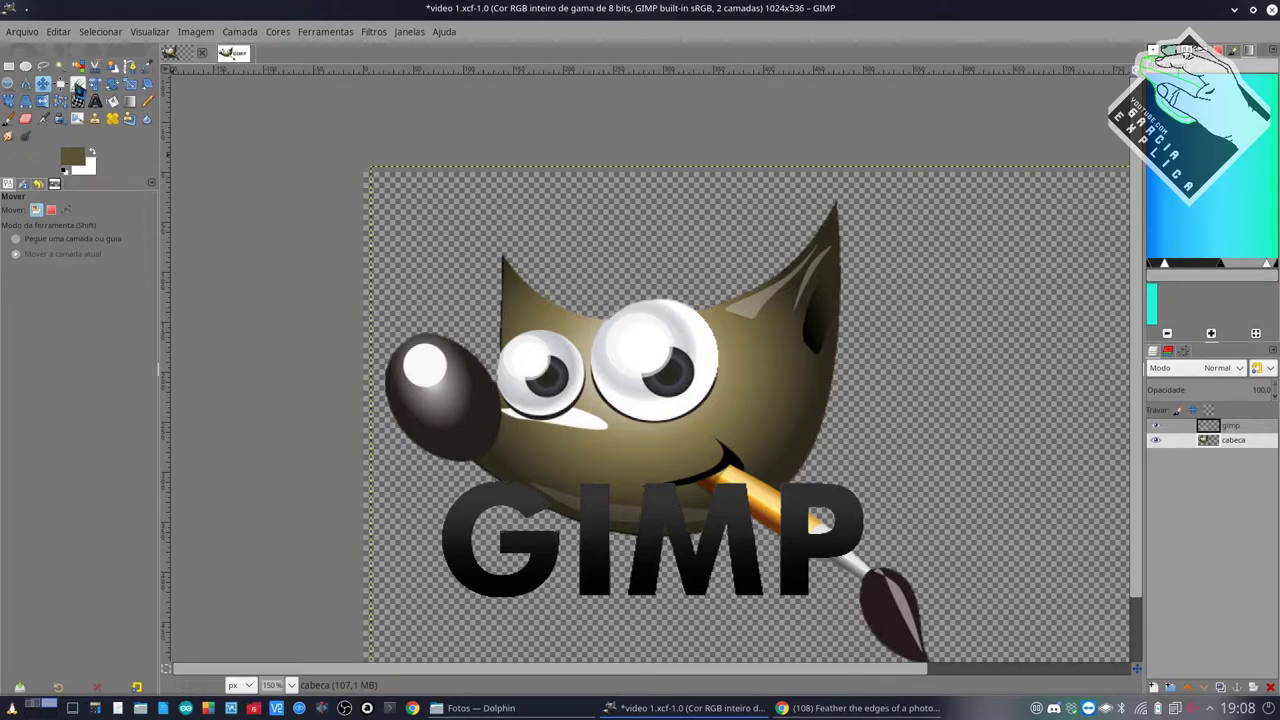
click(60, 66)
click(718, 448)
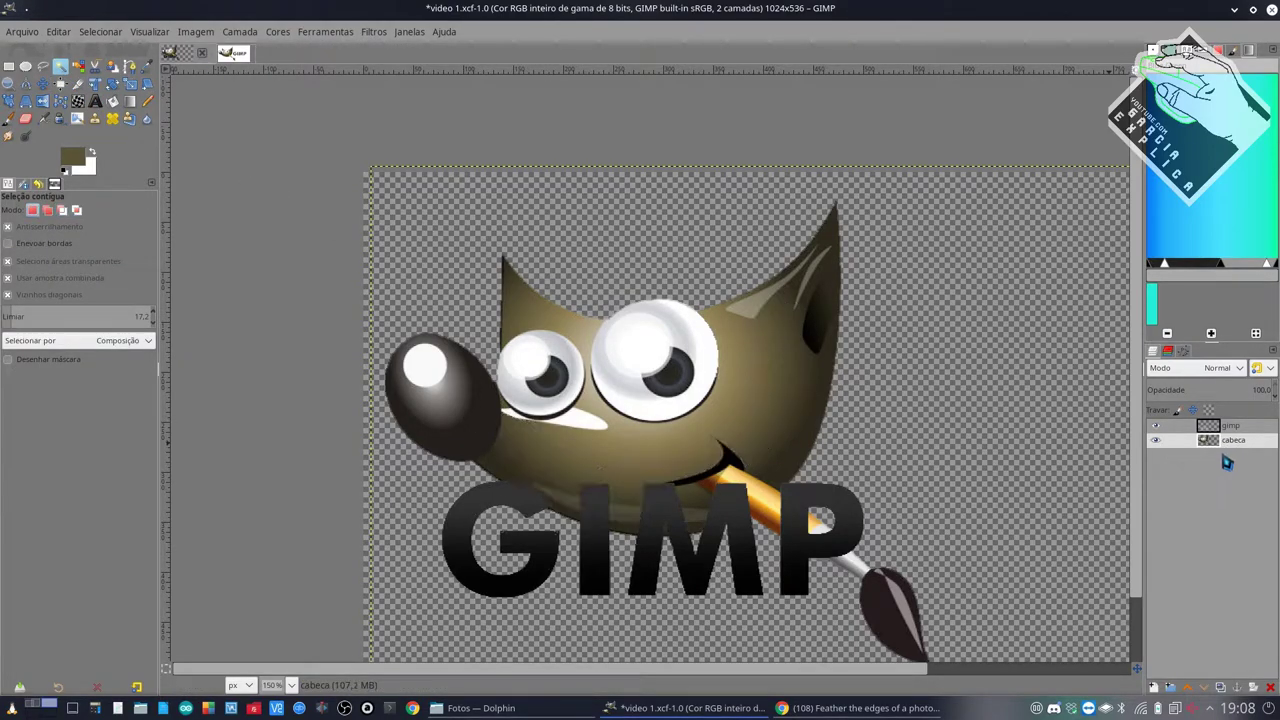
- Try fuzzy-selecting the ear and cheek regions of Wilber's head
click(1230, 426)
click(795, 537)
click(806, 448)
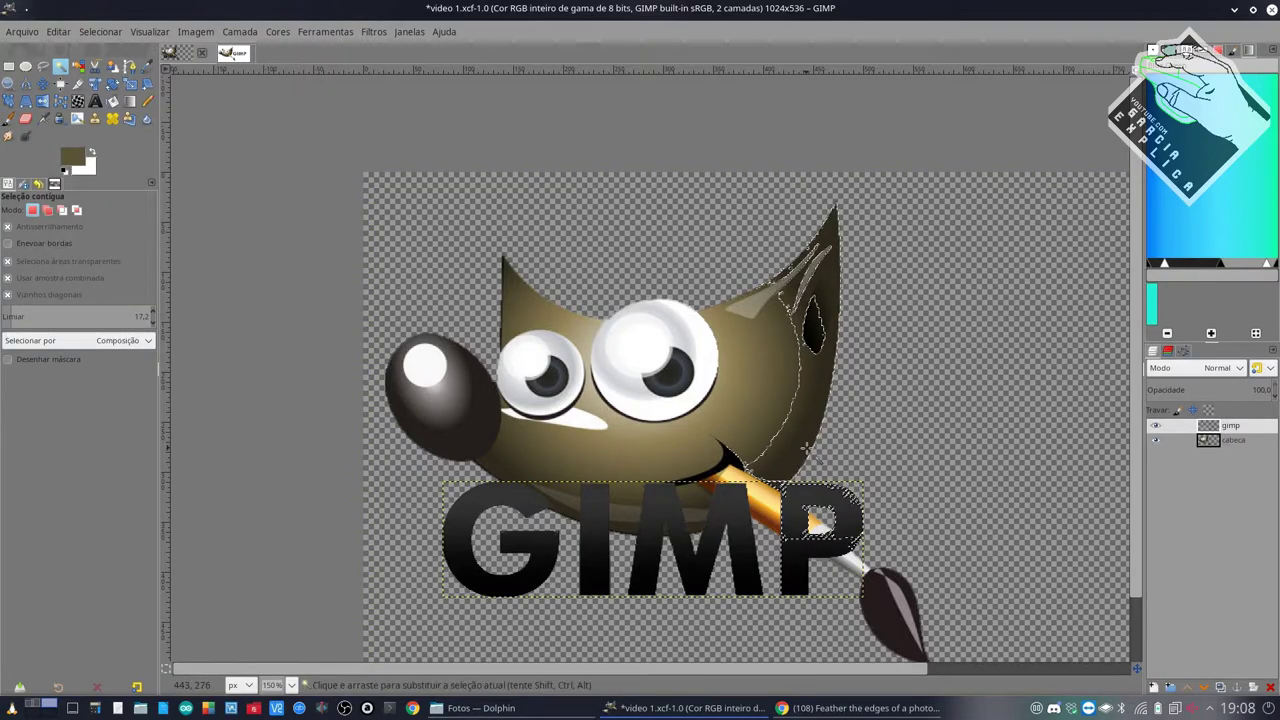
click(720, 420)
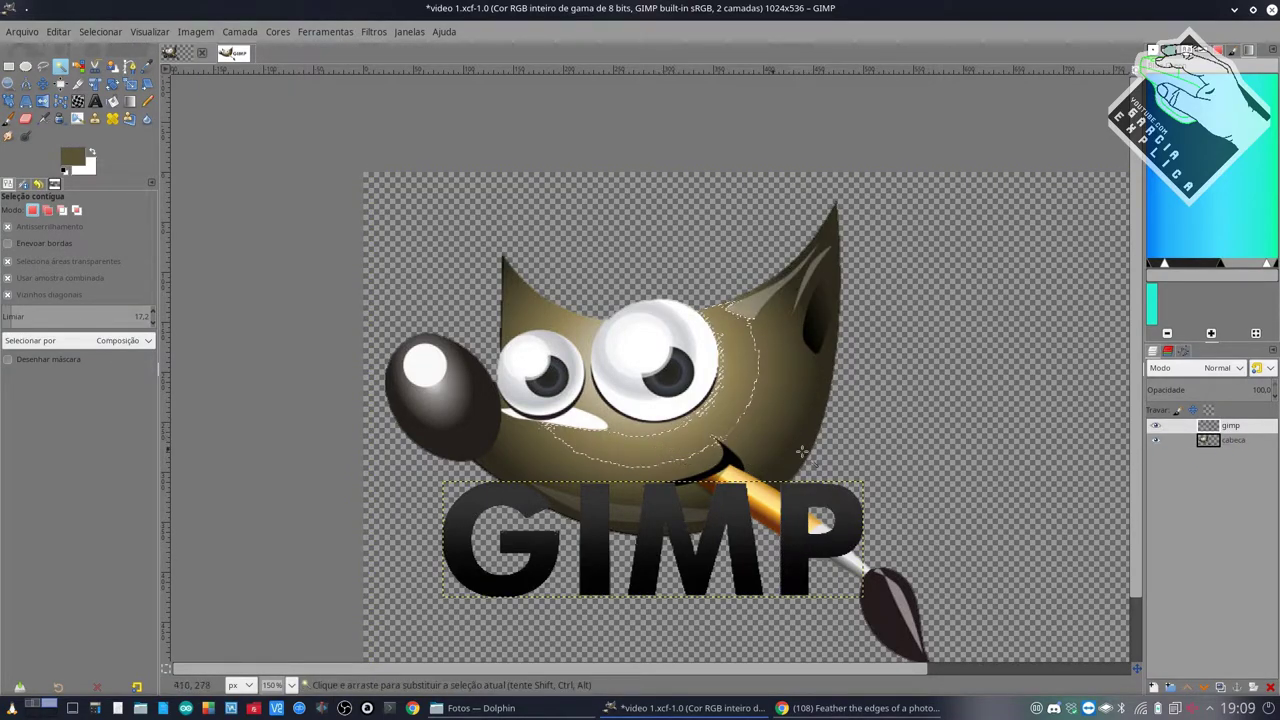
click(845, 520)
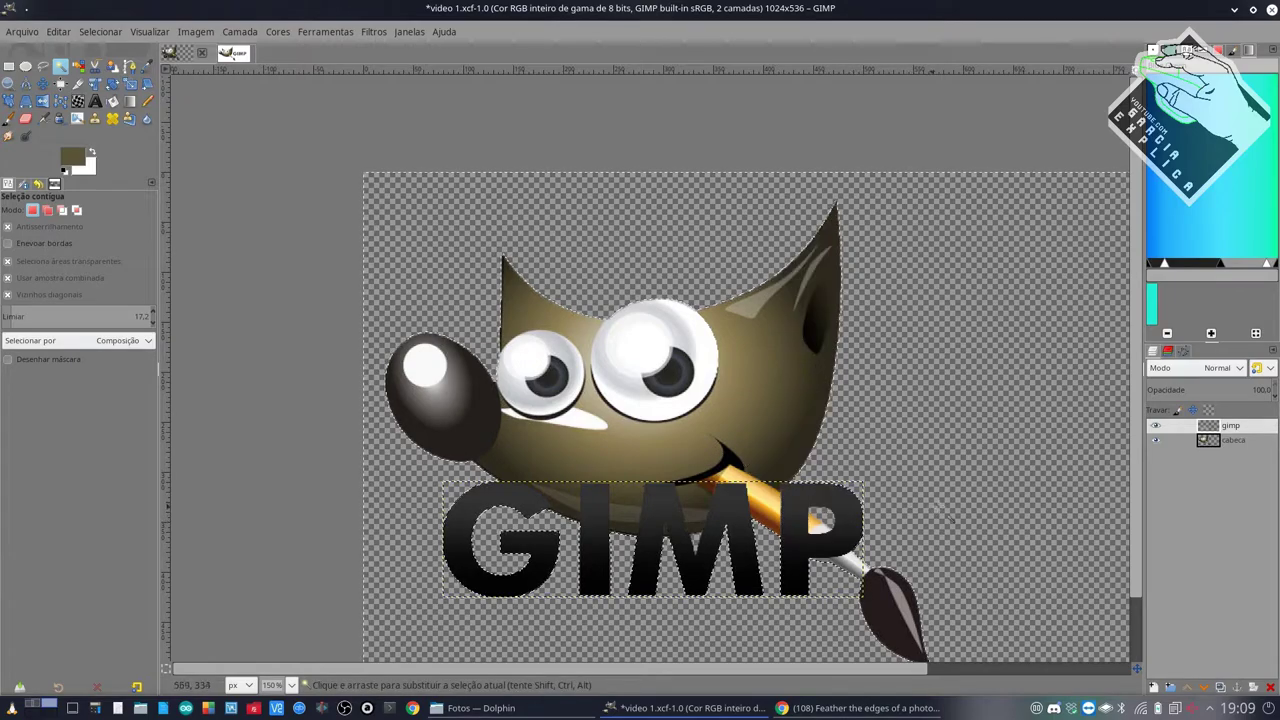
alt+click(1230, 428)
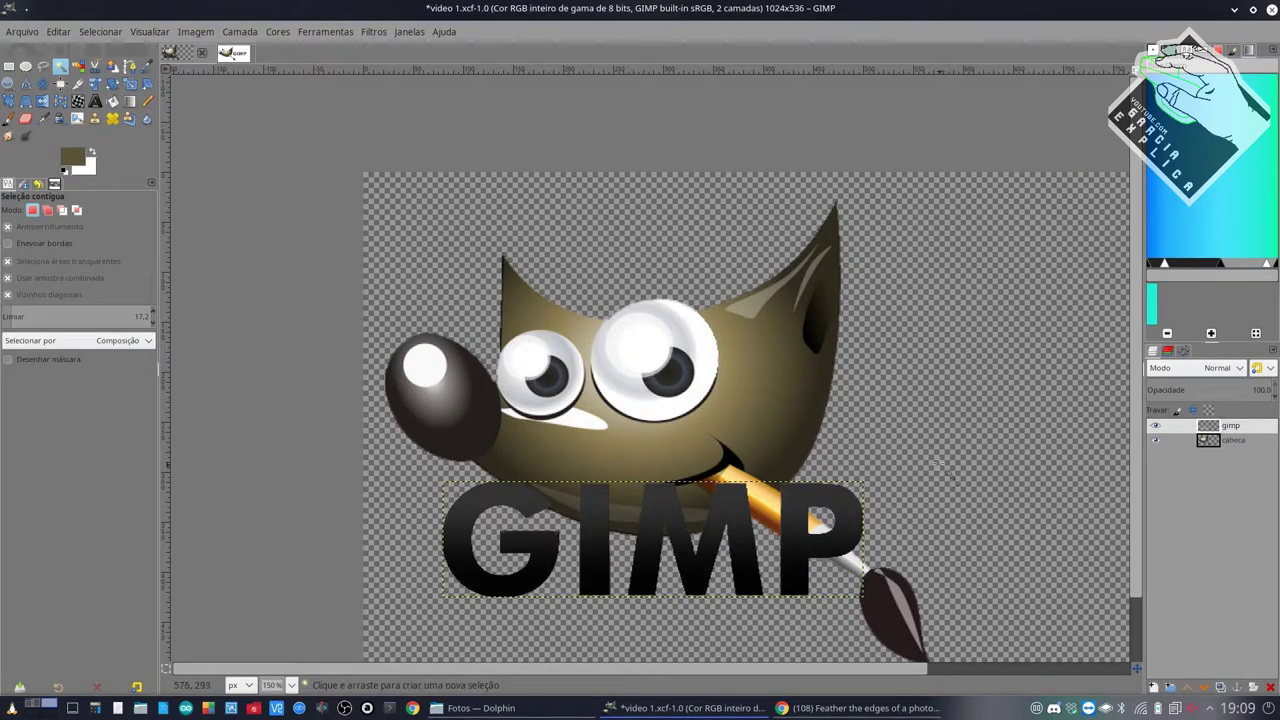
- Use Alpha to Selection on the gimp layer, then undo the attempt
right_click(1233, 446)
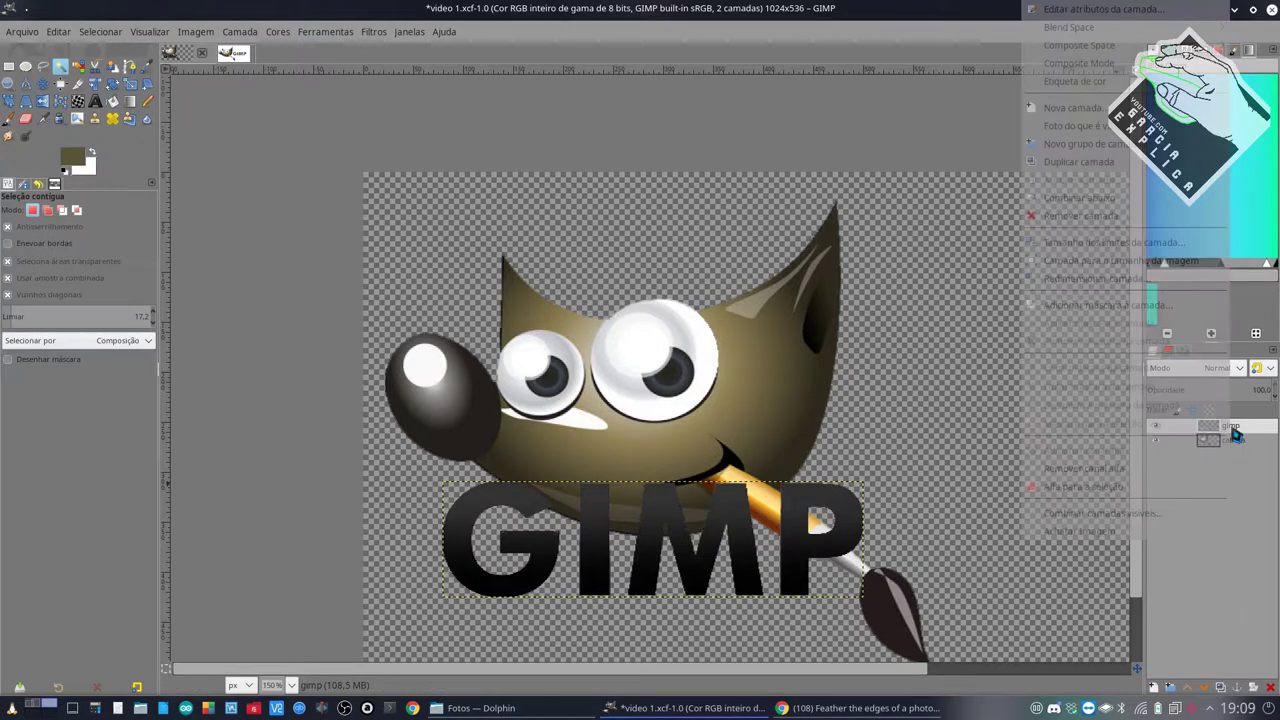
click(1062, 488)
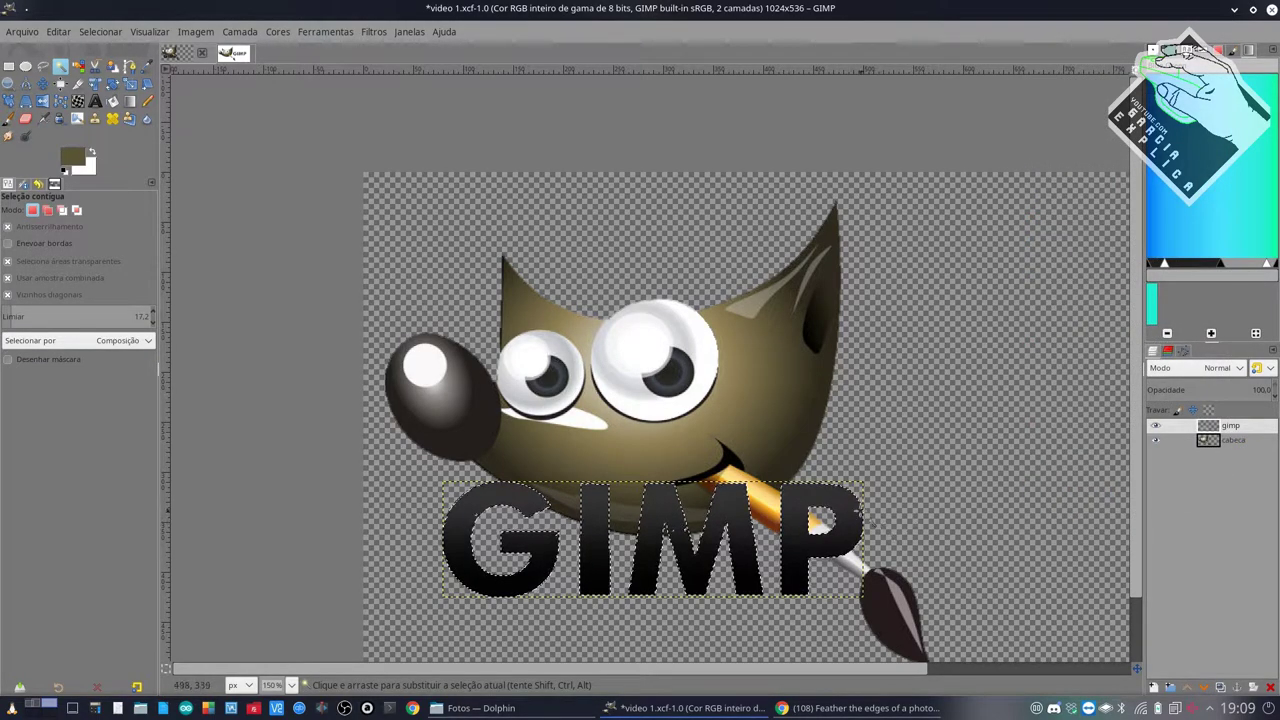
mouse_move(1040, 500)
mouse_down()
mouse_move(969, 477)
mouse_move(837, 486)
mouse_up()
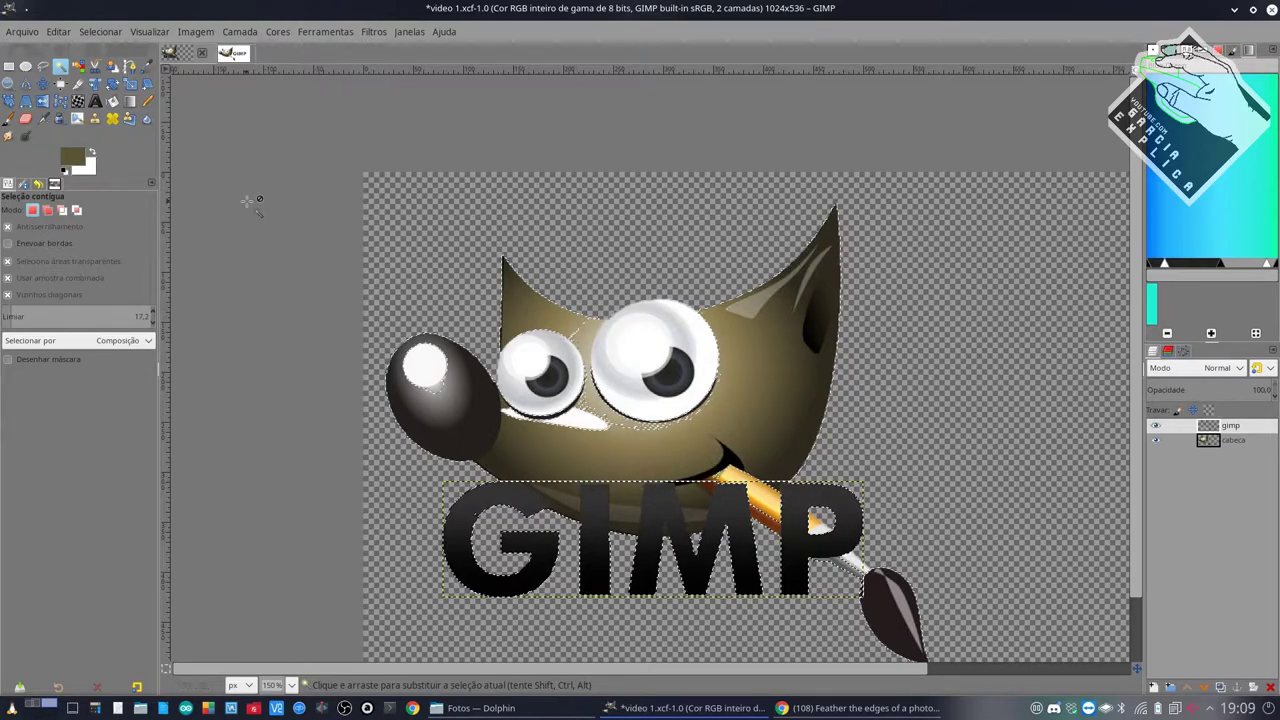
click(43, 83)
key(ctrl+z)
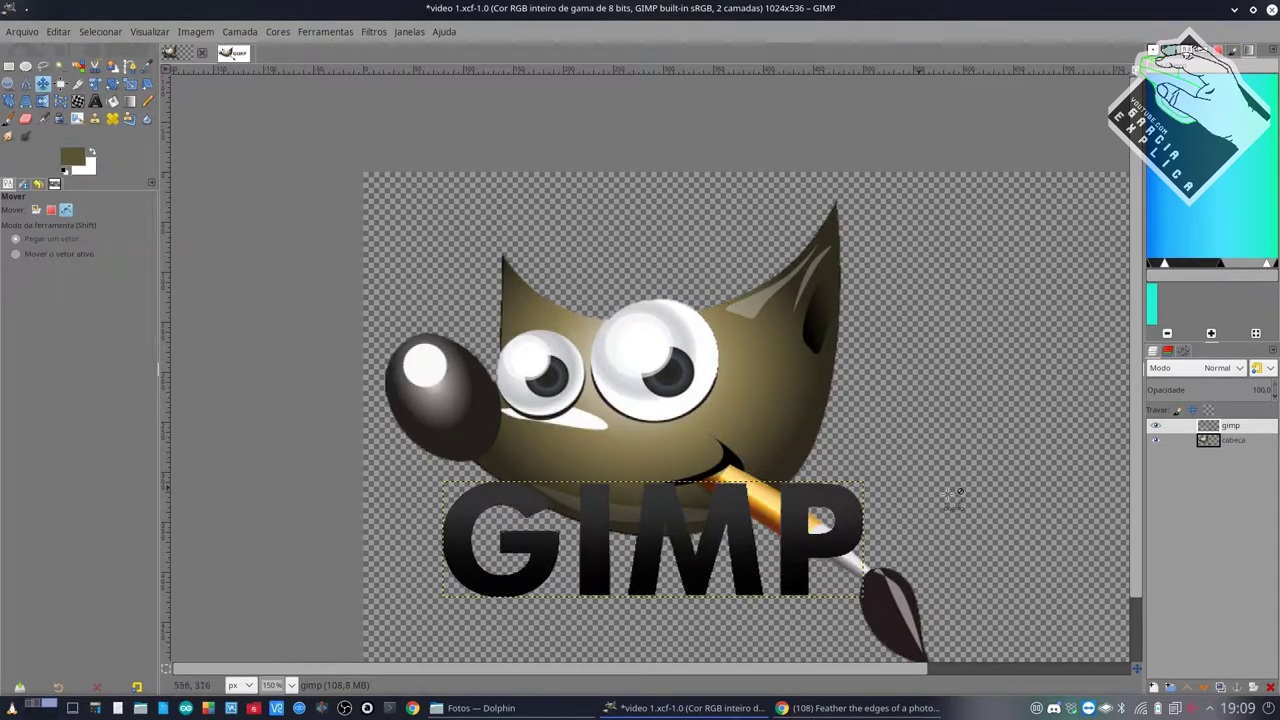
- Shift the gimp wordmark layer down and right beneath Wilber's chin
right_click(1230, 426)
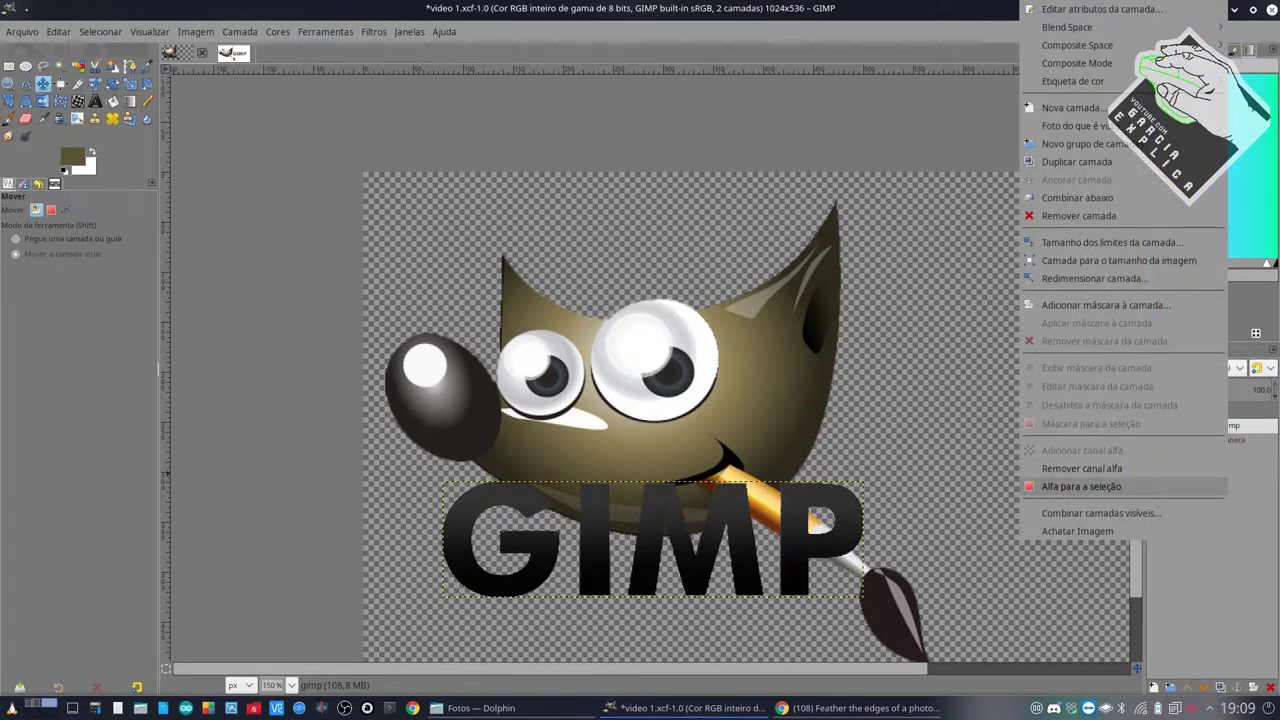
click(1120, 486)
mouse_move(808, 507)
mouse_down()
mouse_move(828, 455)
mouse_move(875, 526)
mouse_up()
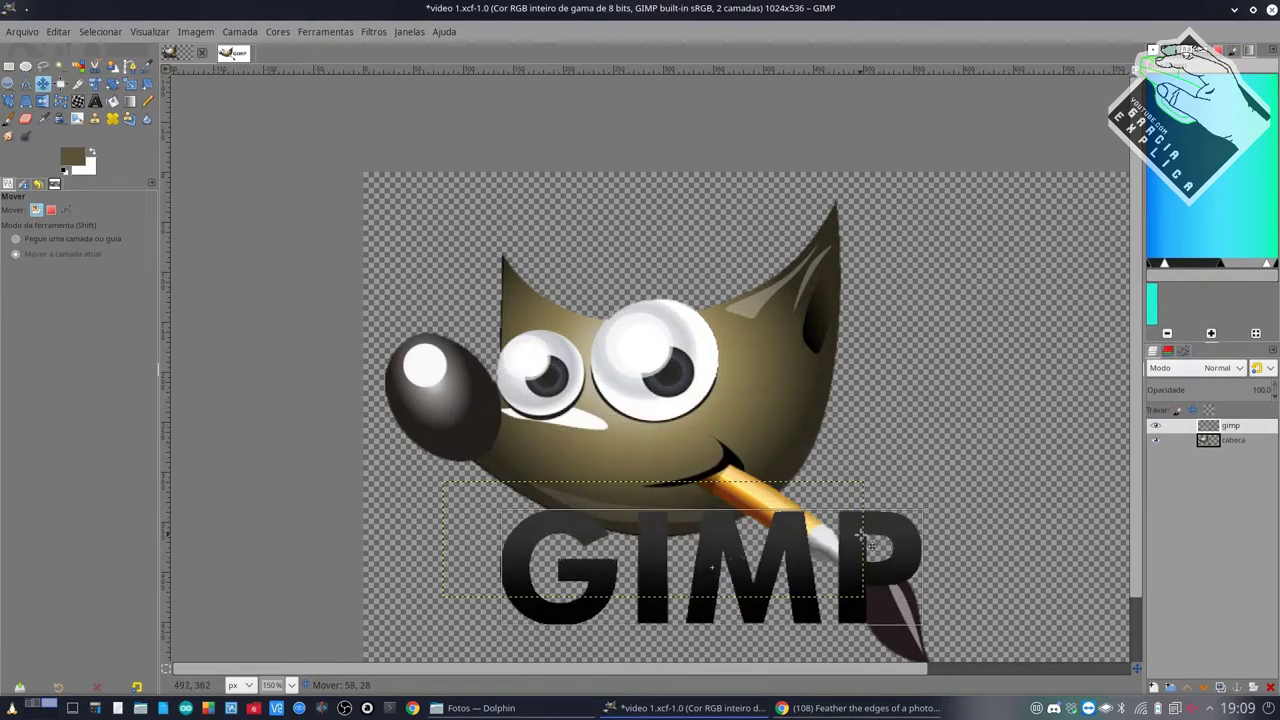
- Turn the cabeca layer's alpha into a selection, offset the outline, then deselect
right_click(1235, 445)
click(1123, 480)
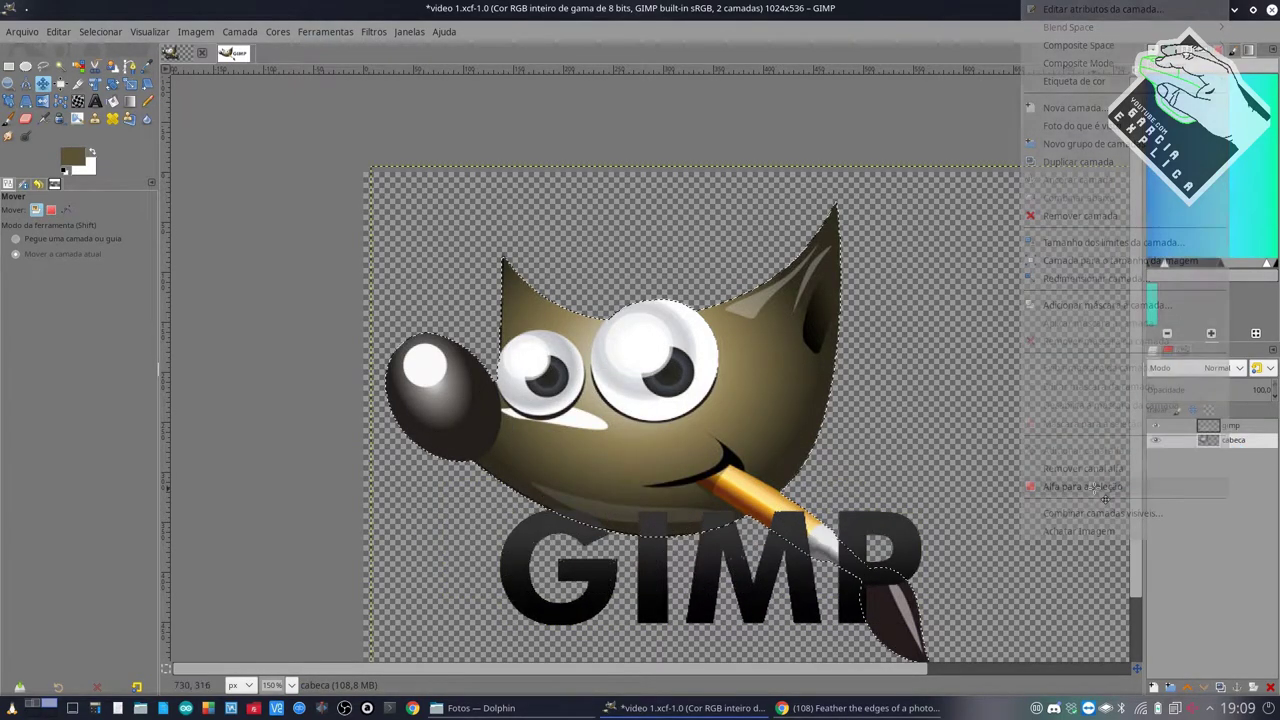
mouse_move(818, 385)
mouse_down()
mouse_move(892, 385)
mouse_move(601, 519)
mouse_move(748, 423)
mouse_move(715, 428)
mouse_move(707, 403)
mouse_move(765, 393)
mouse_move(730, 390)
mouse_up()
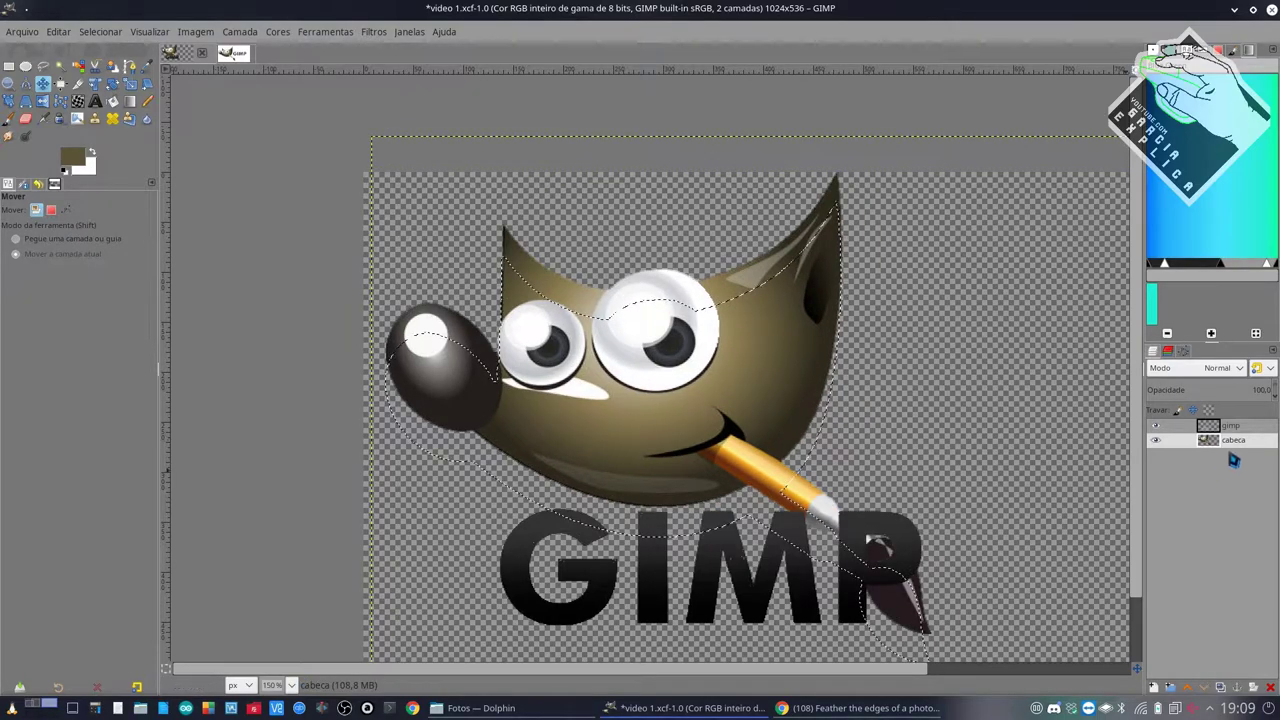
key(ctrl+shift+a)
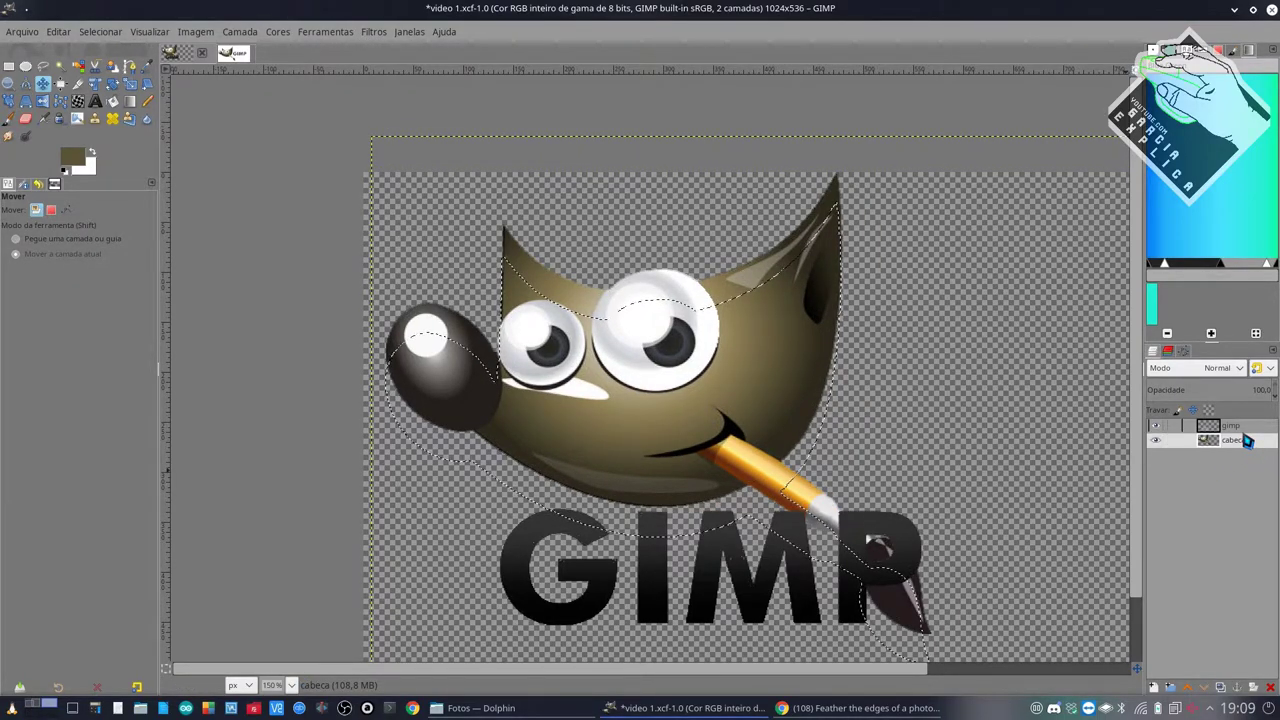
- Preview a Median Blur on the head at a larger radius, then cancel it
click(378, 32)
mouse_move(397, 132)
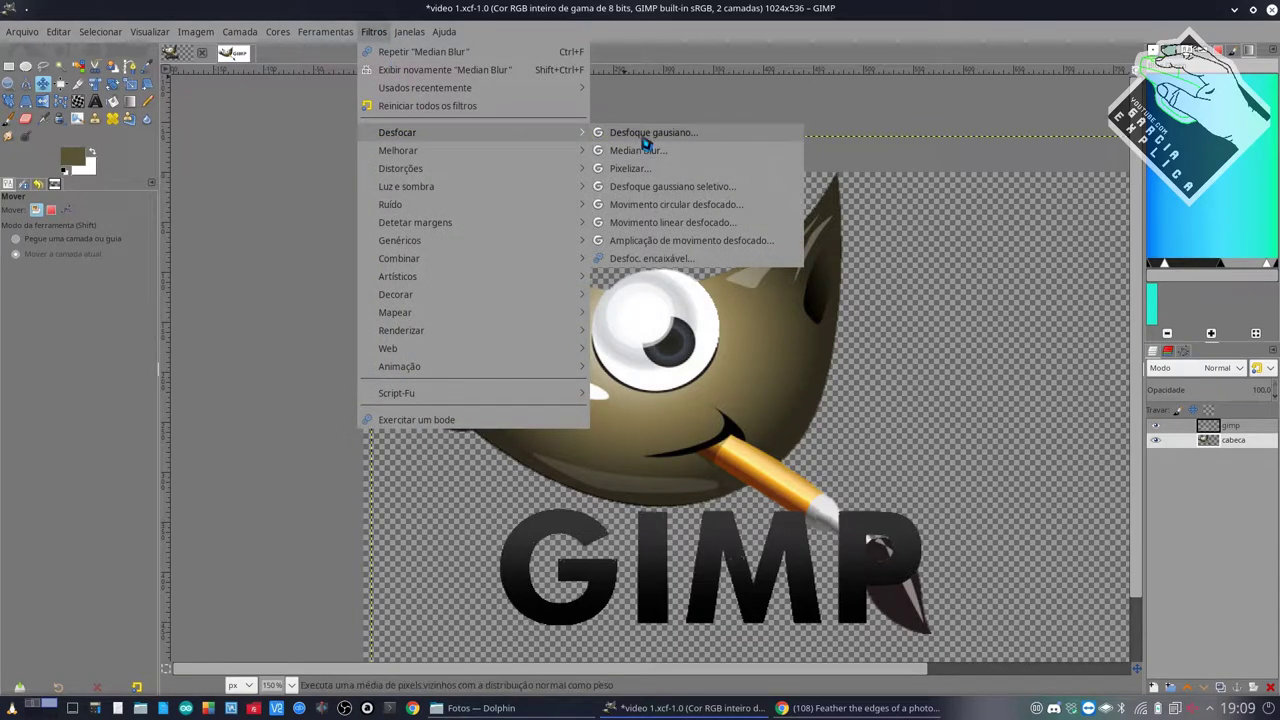
click(640, 150)
drag(318, 233, 433, 237)
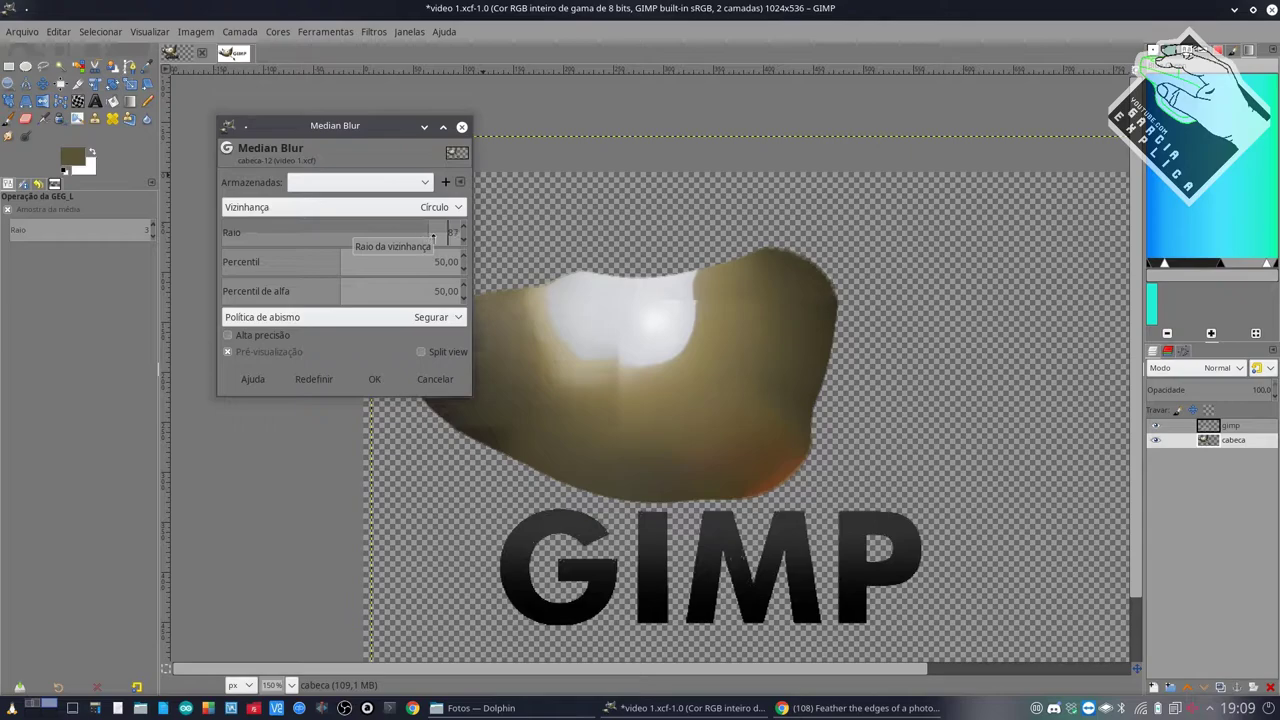
drag(433, 237, 378, 237)
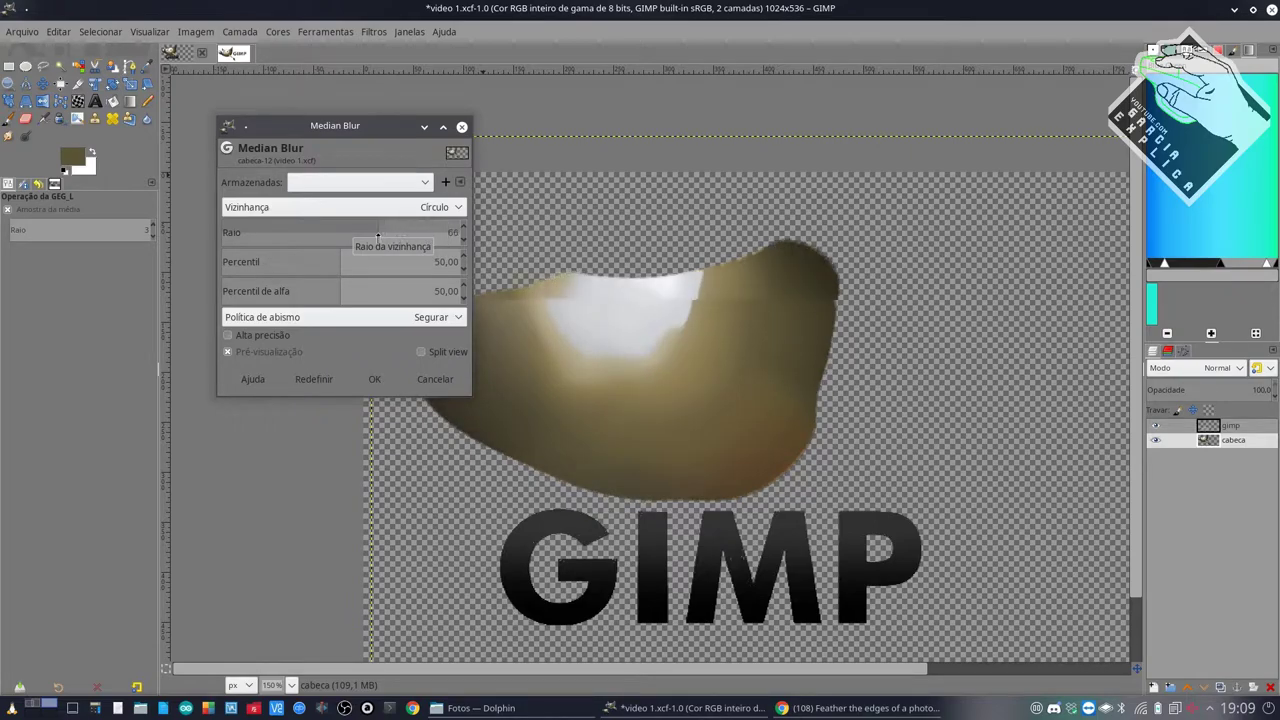
click(374, 379)
- On the gimp wordmark layer, preview a Gaussian Blur, cancel it, and reopen Median Blur
click(1238, 430)
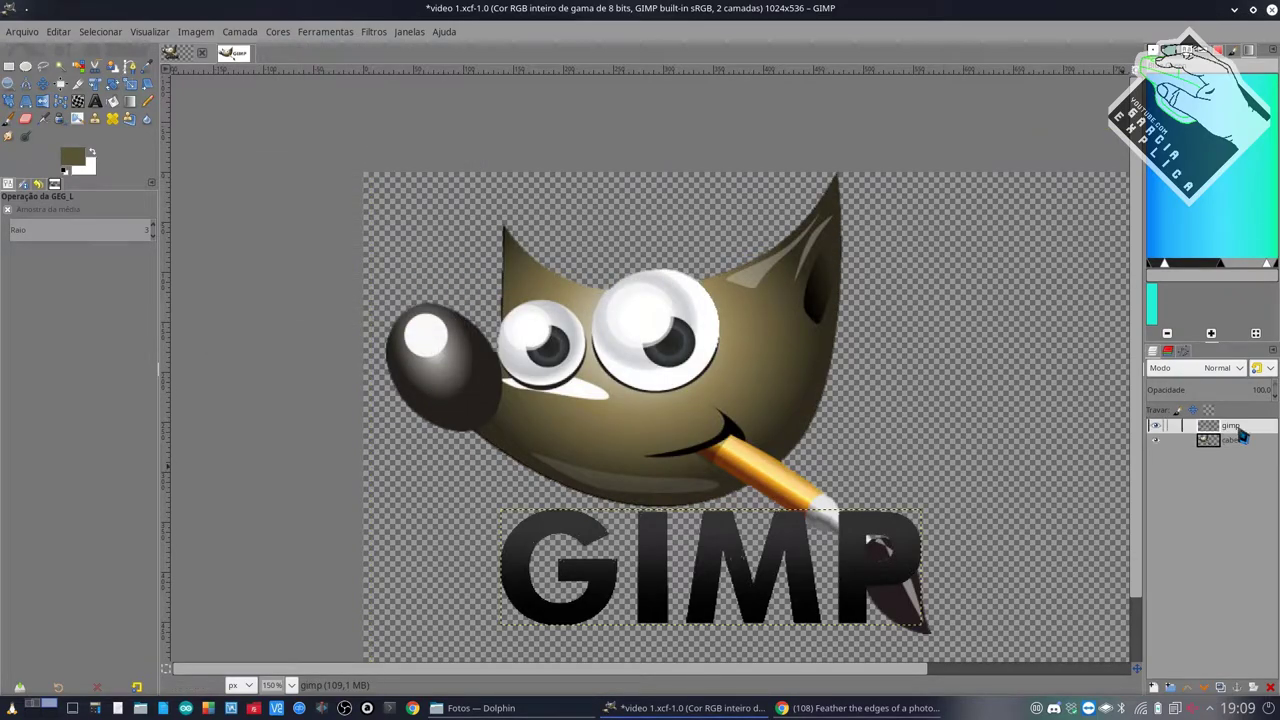
click(374, 31)
mouse_move(397, 132)
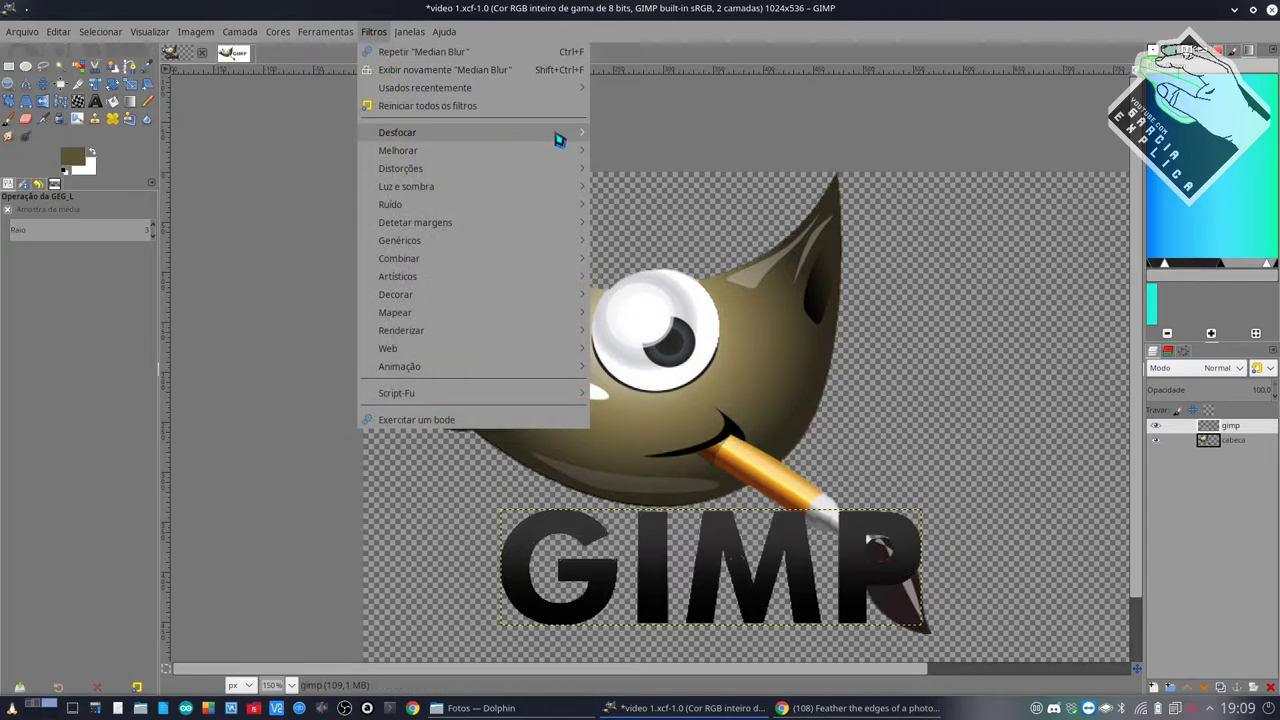
click(625, 135)
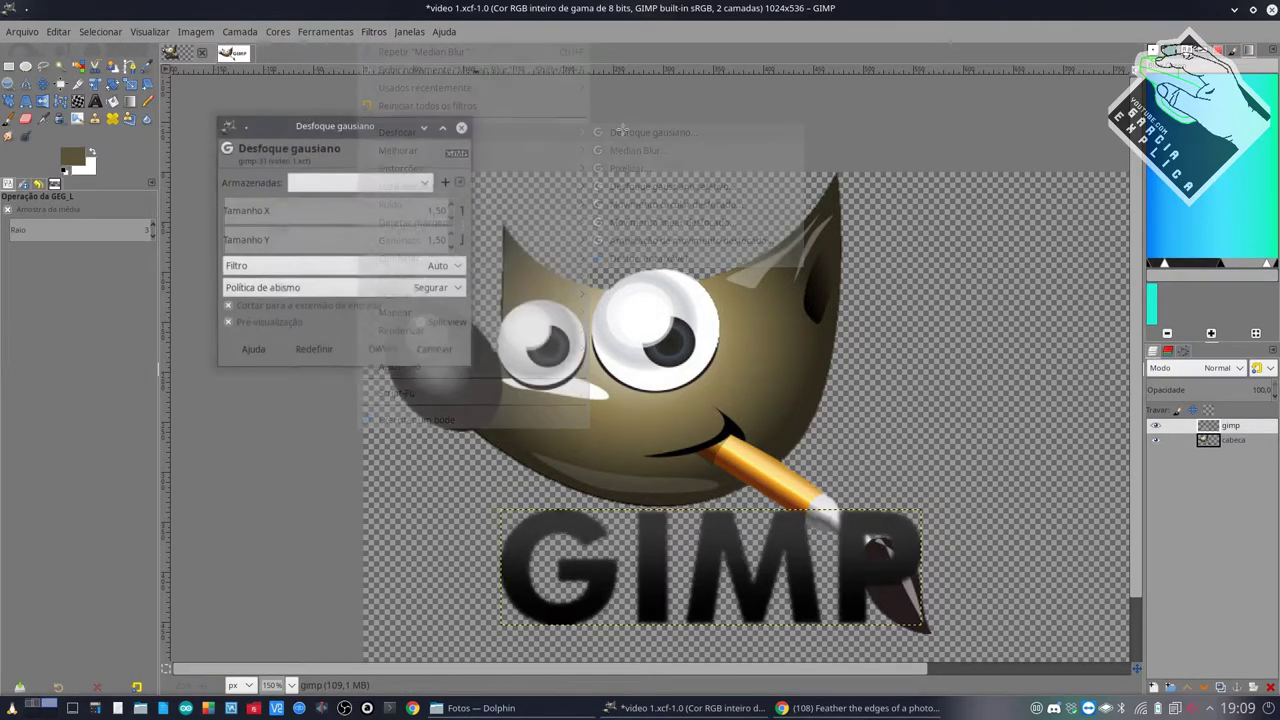
click(434, 345)
click(386, 32)
mouse_move(397, 132)
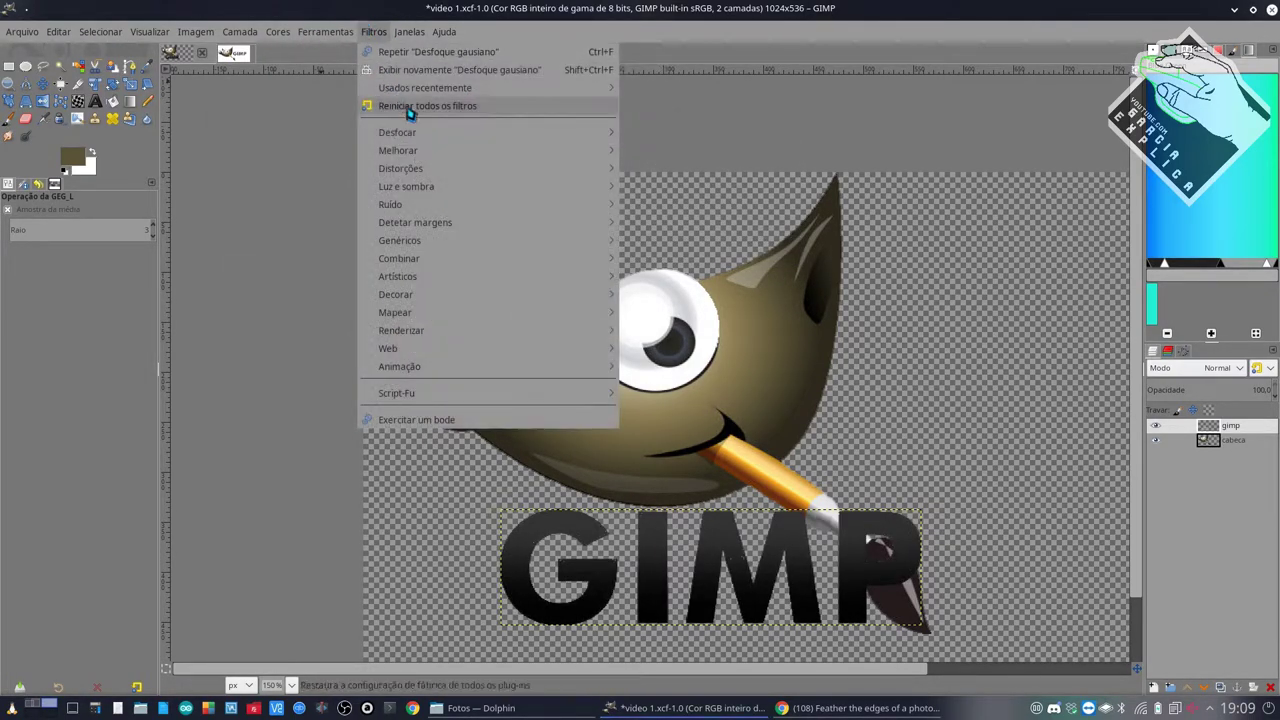
click(667, 150)
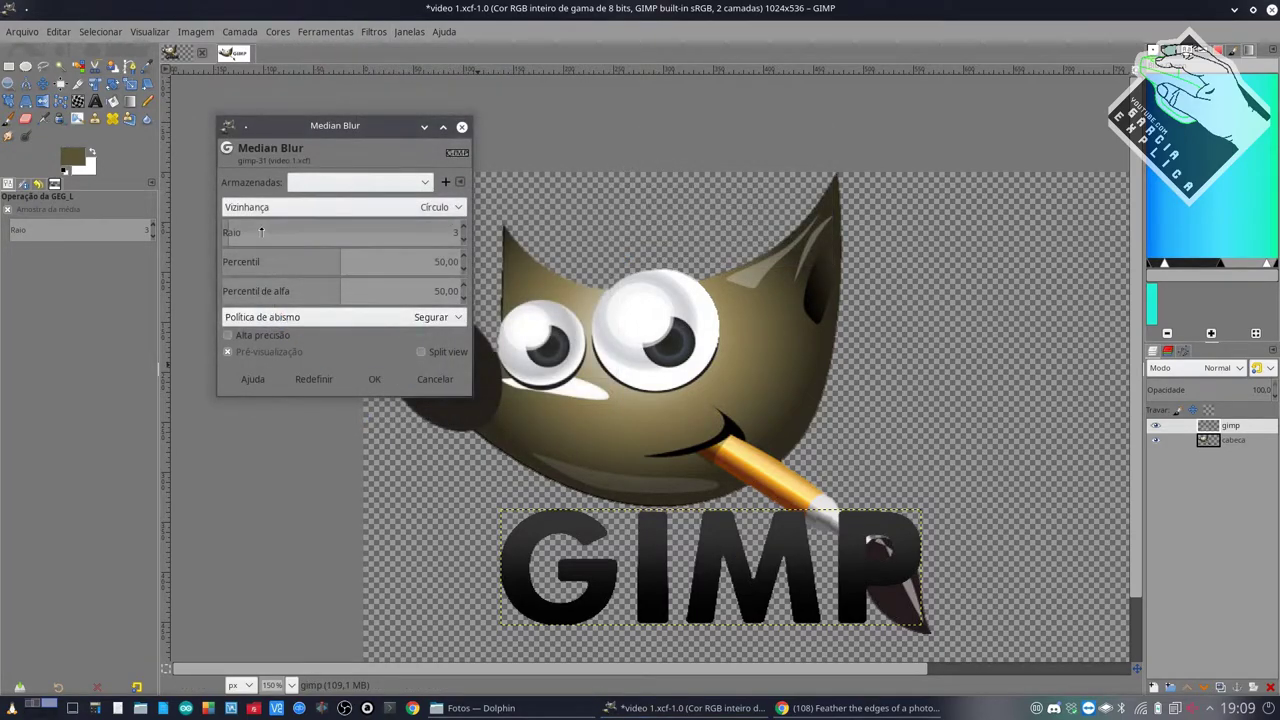
- Apply Median Blur to the gimp wordmark with radius 8, percentile 74.02 and alpha percentile 81.28
click(291, 230)
drag(291, 230, 264, 232)
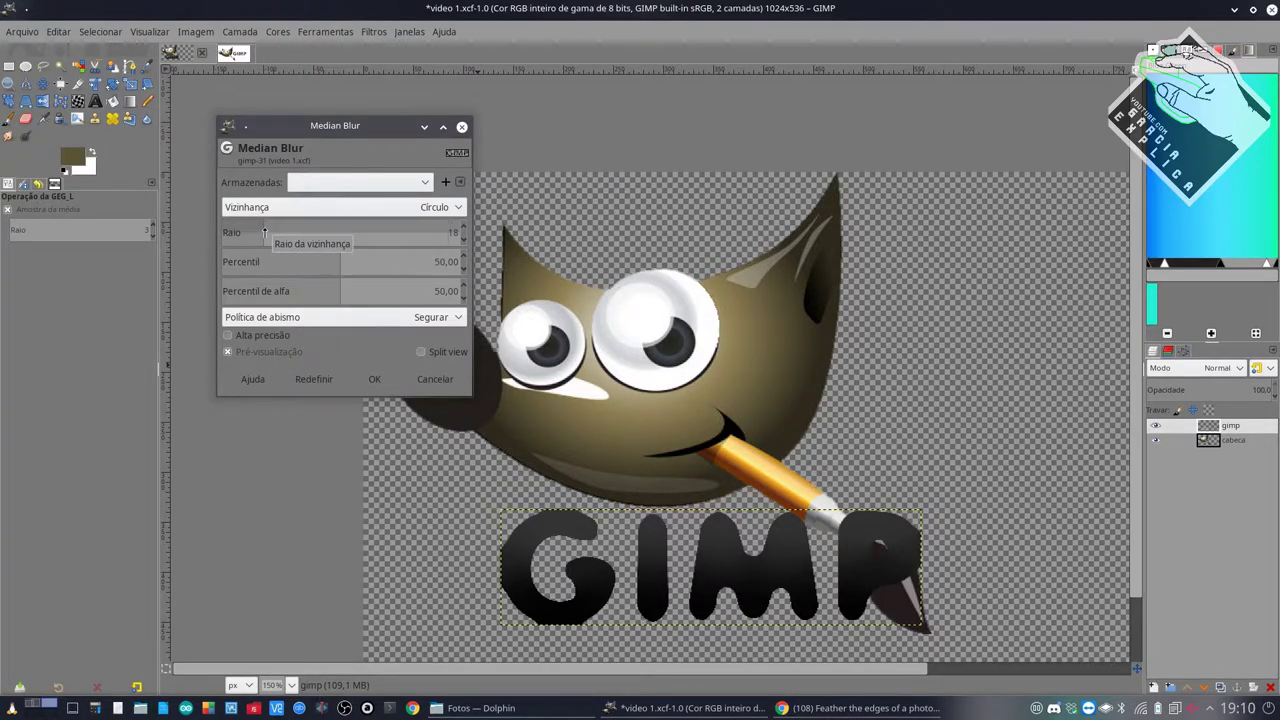
drag(264, 232, 218, 232)
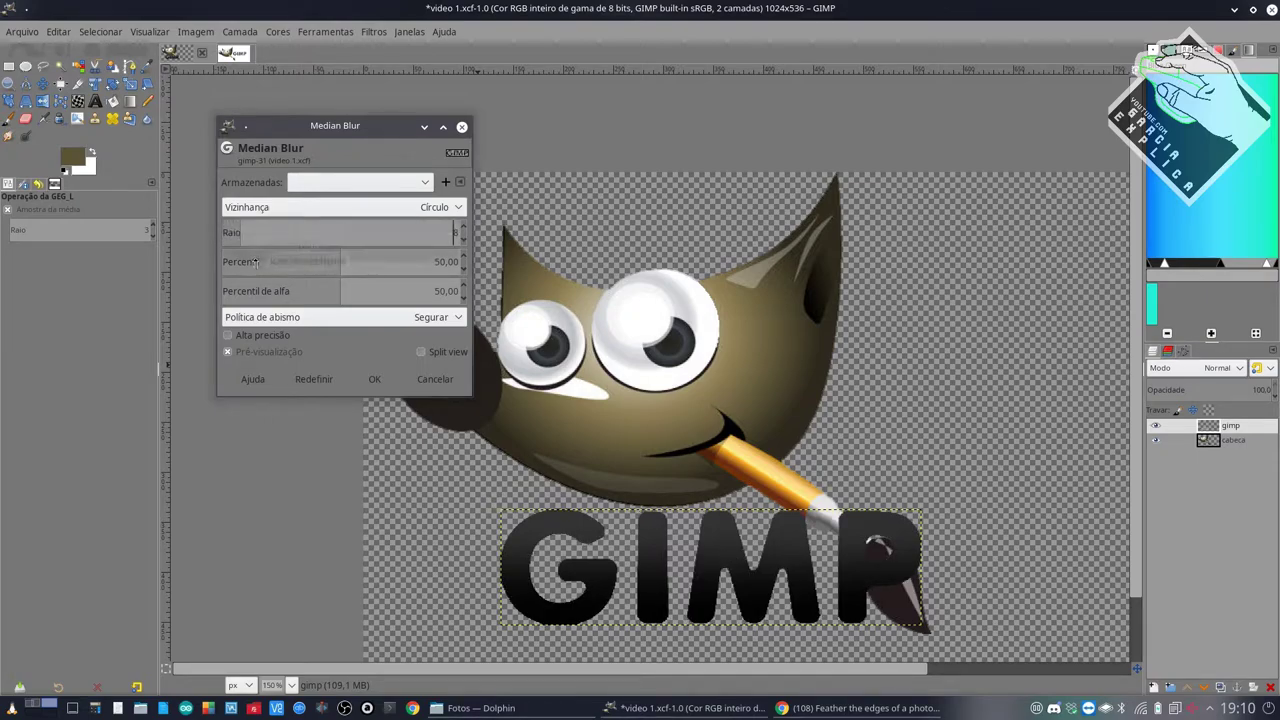
click(397, 262)
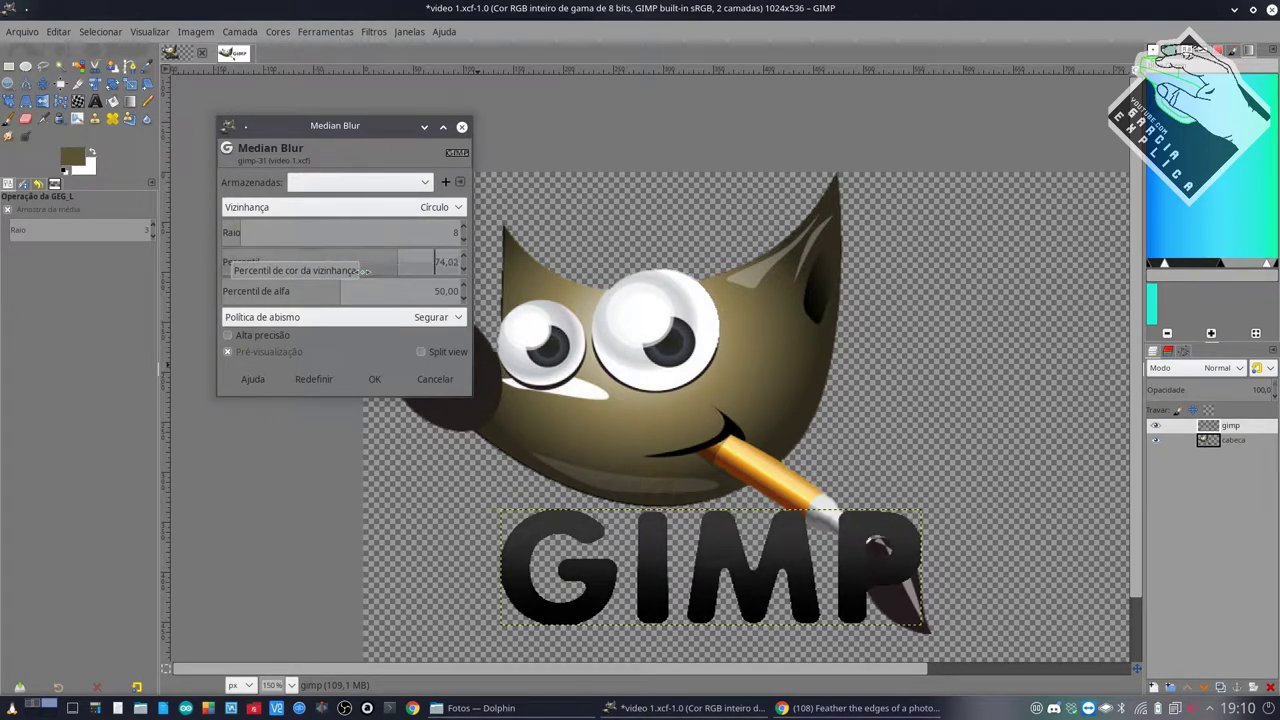
click(325, 291)
drag(325, 291, 415, 291)
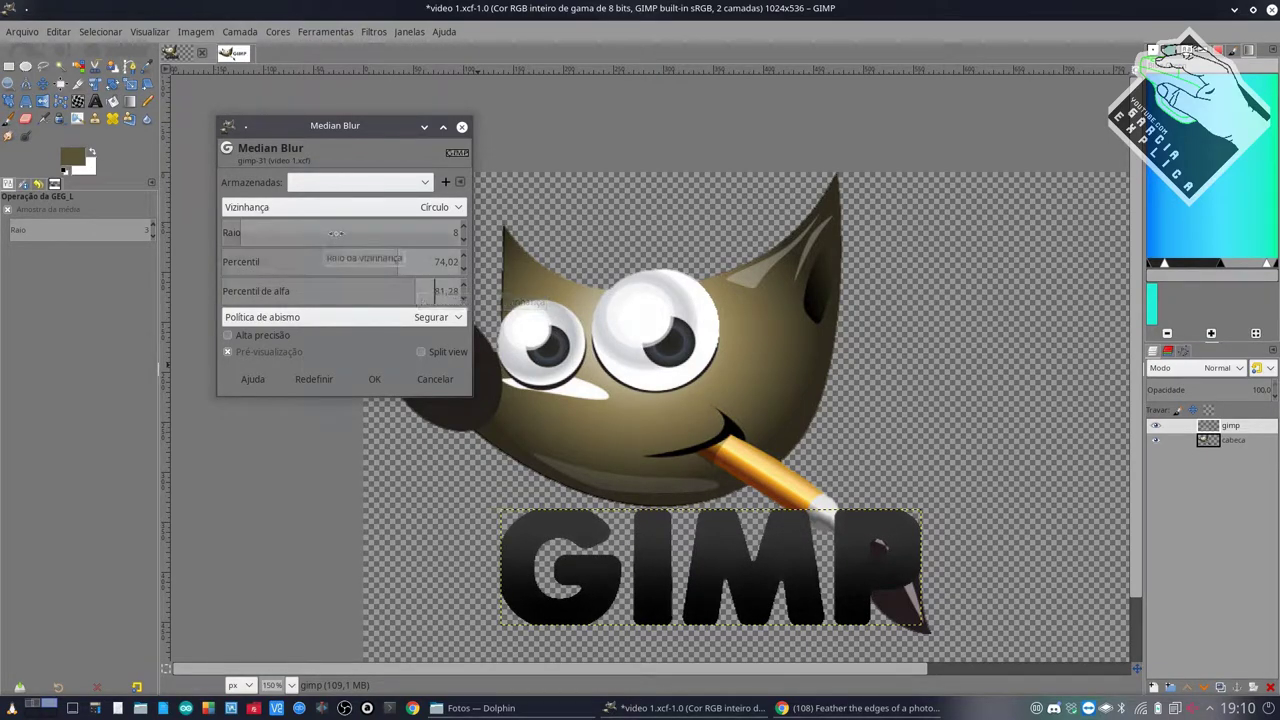
drag(343, 238, 238, 231)
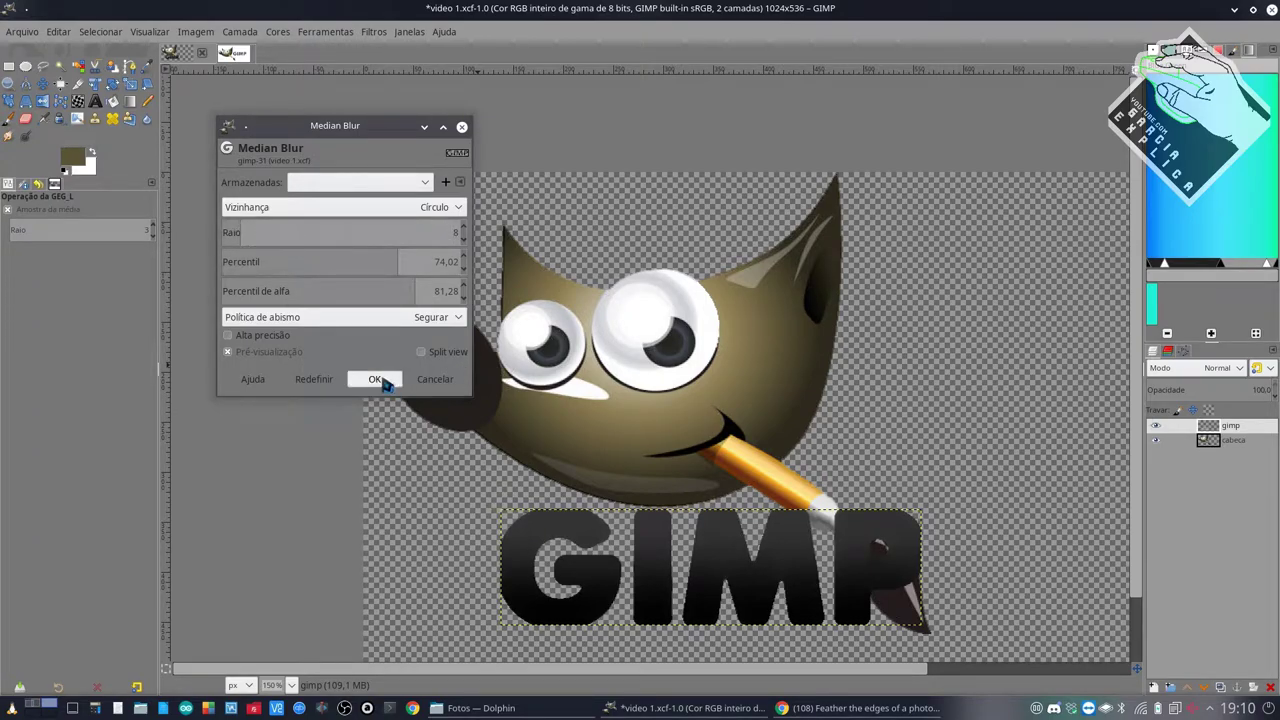
click(374, 379)
click(42, 84)
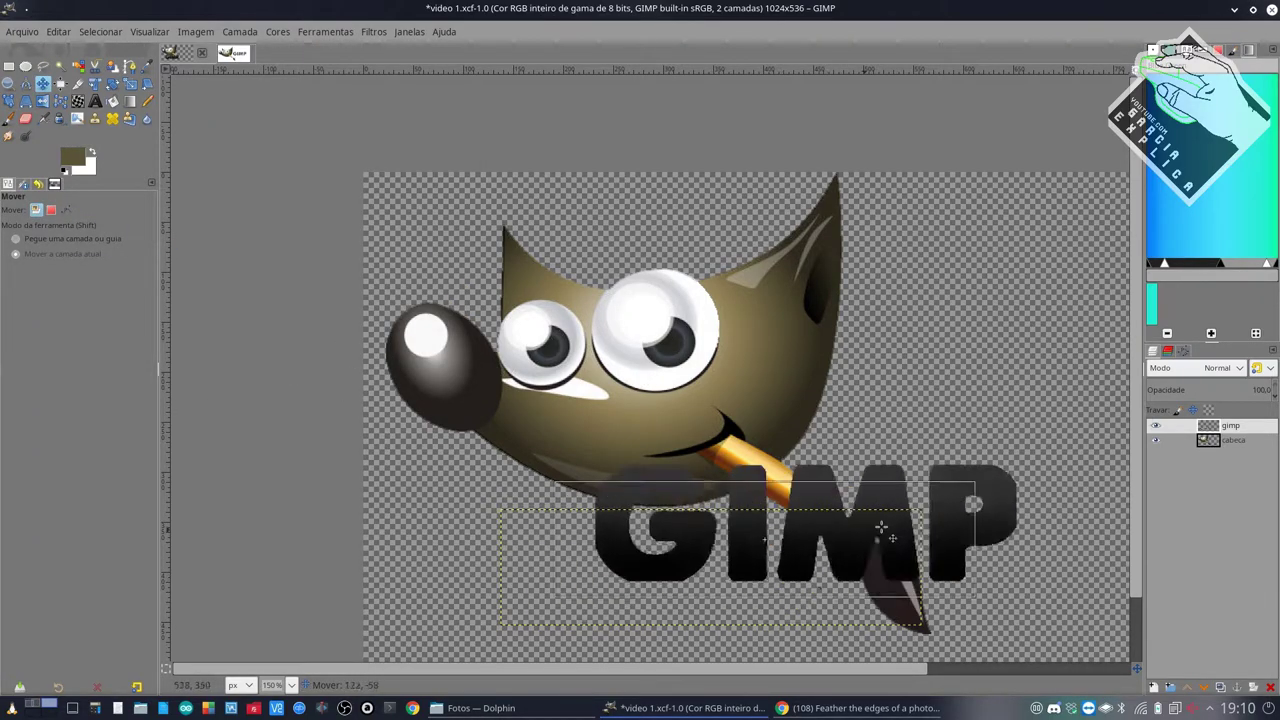
- Drag the gimp wordmark to the right of Wilber's head, level with his smile and brush
mouse_move(761, 581)
mouse_down()
mouse_move(741, 455)
mouse_move(926, 388)
mouse_up()
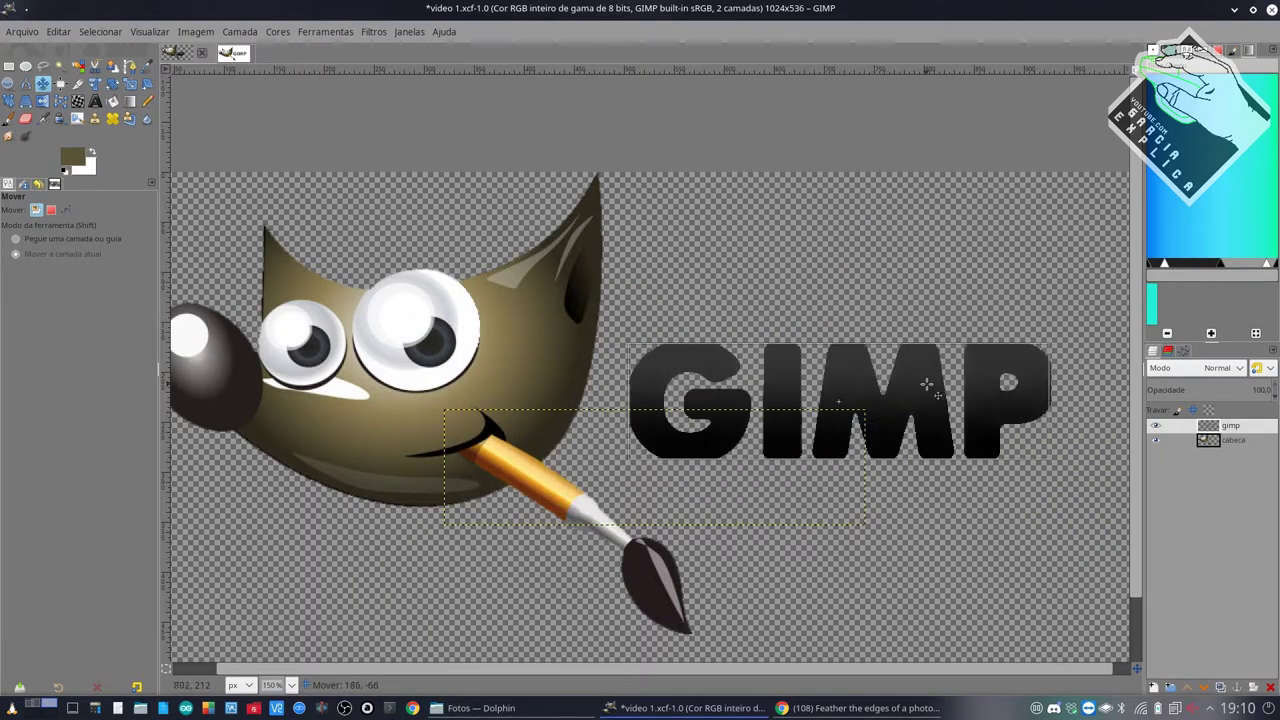
drag(709, 443, 903, 408)
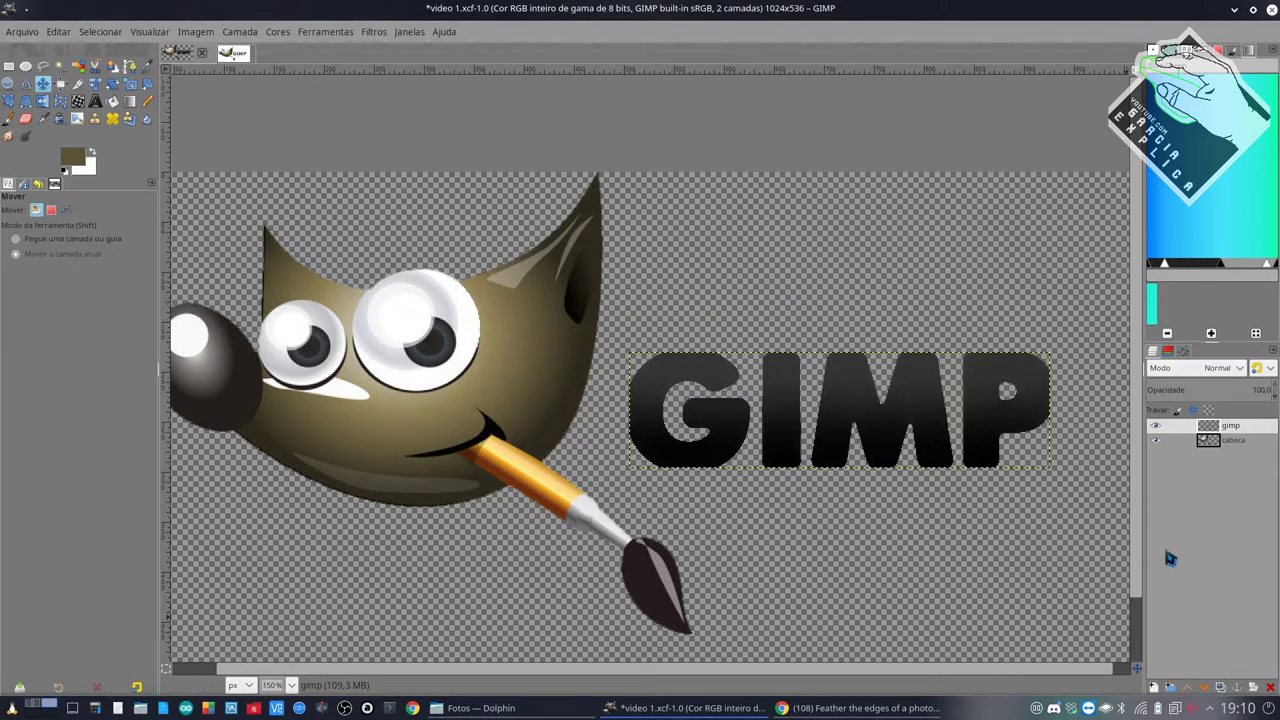
- Add a transparent layer Camada at the bottom of the stack, then switch to YouTube in Chrome
click(1155, 688)
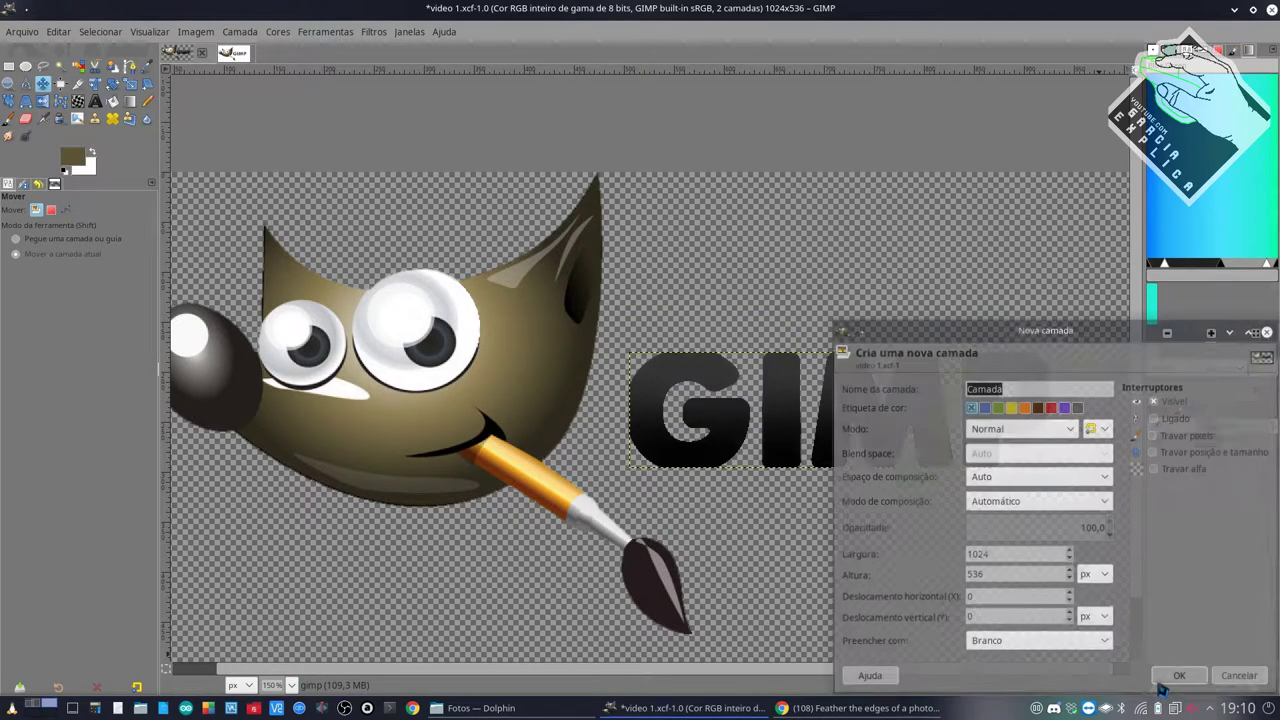
click(1038, 642)
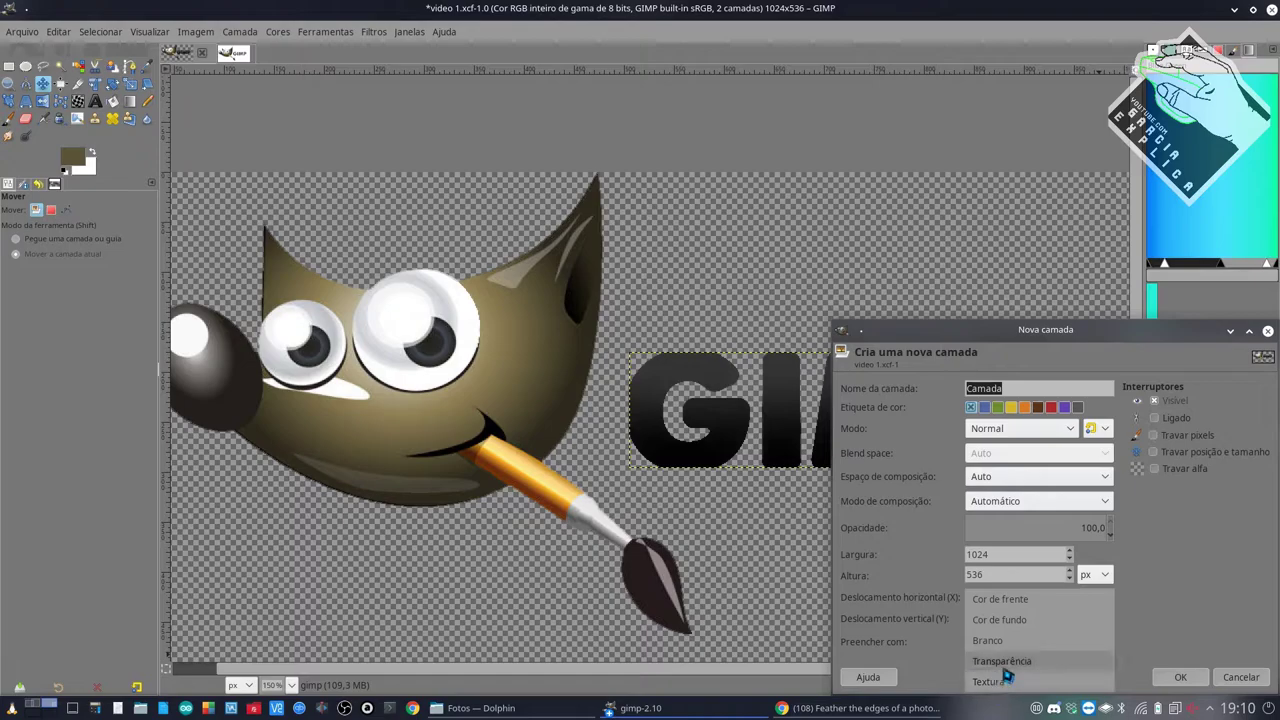
click(1004, 664)
click(1176, 680)
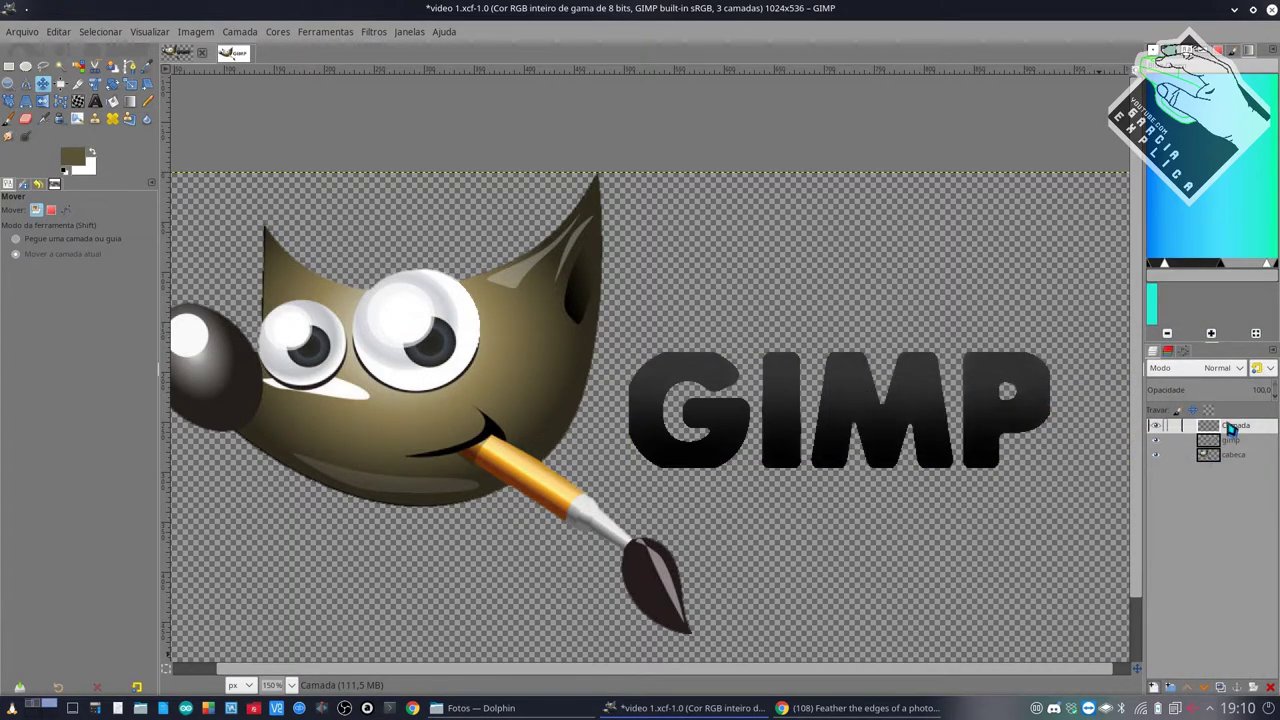
drag(1232, 428, 1214, 550)
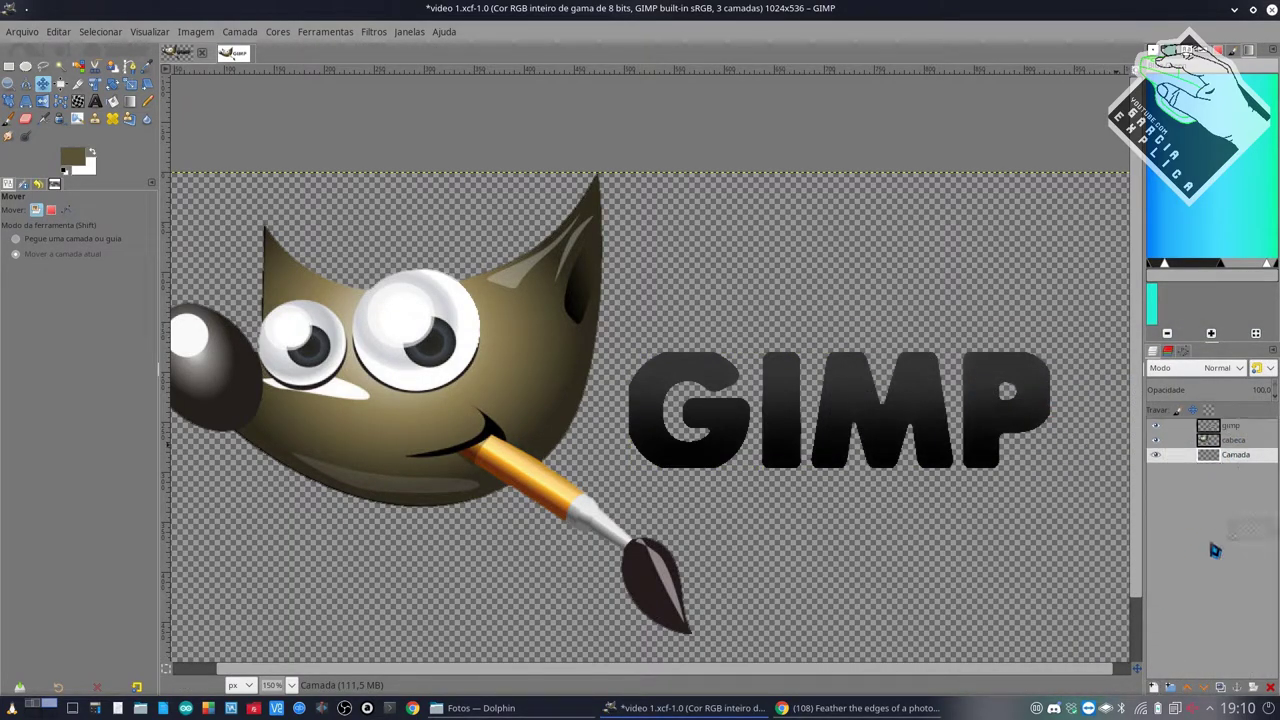
click(143, 119)
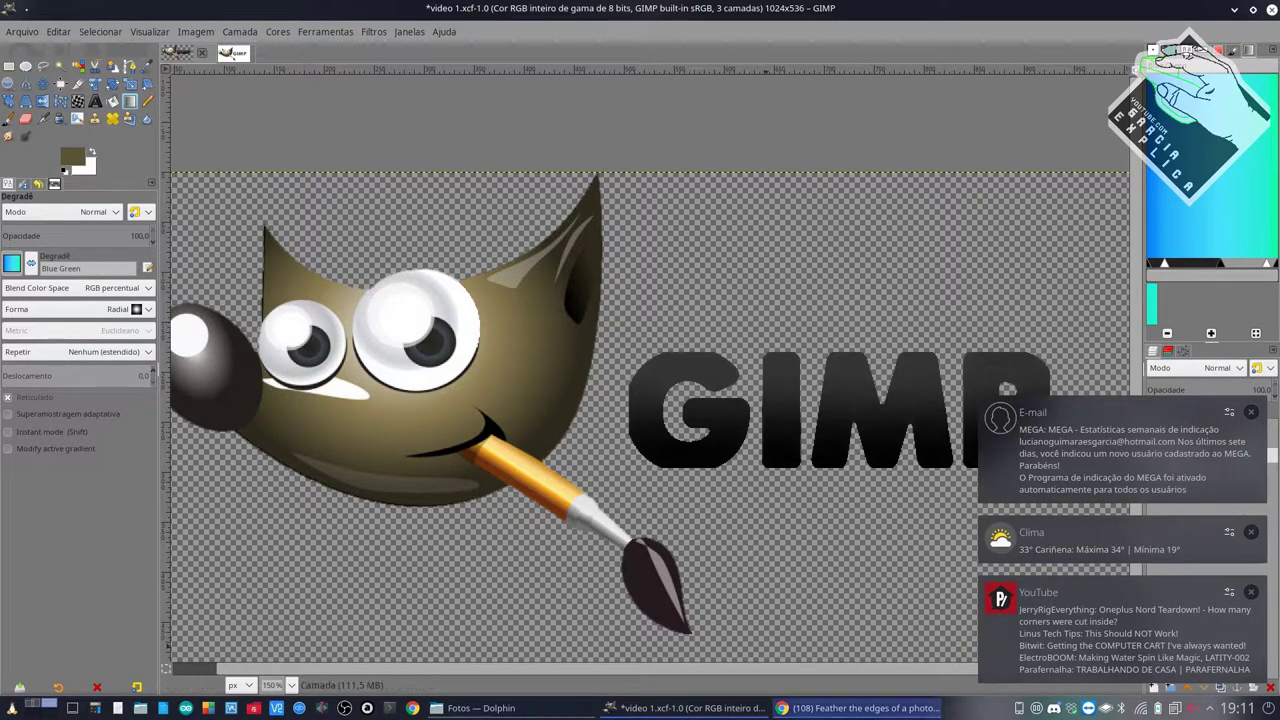
click(857, 708)
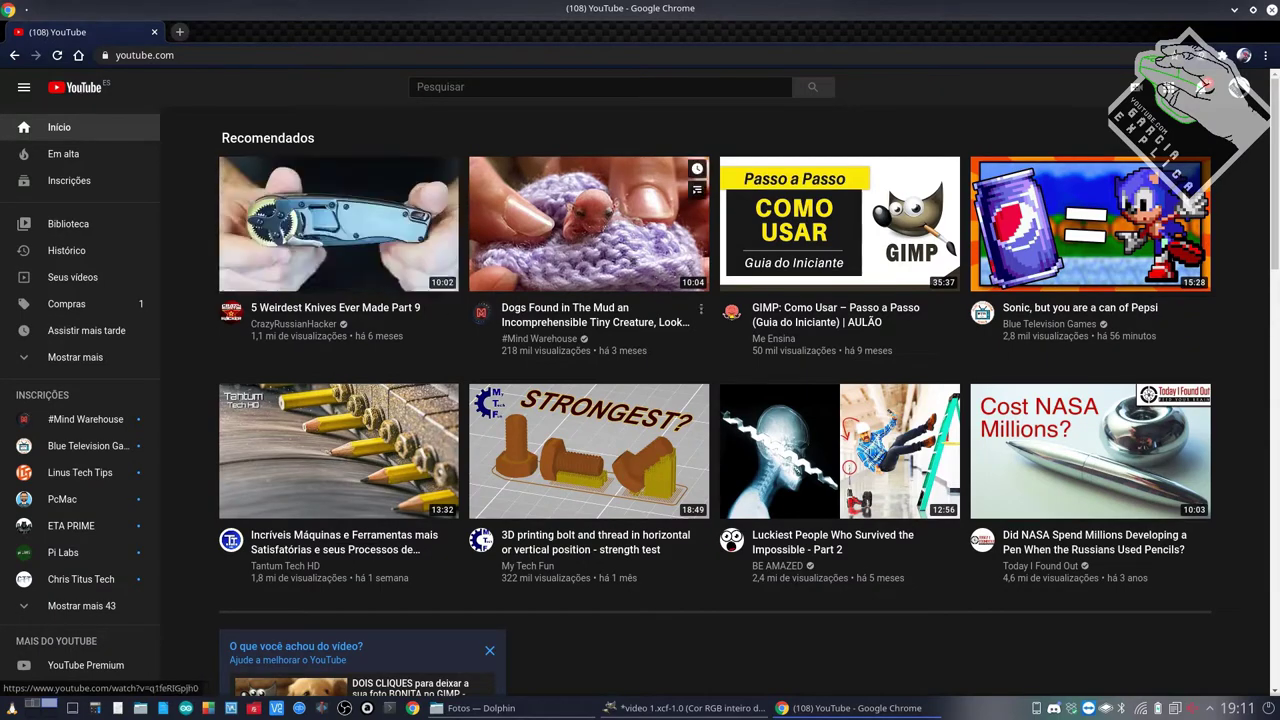
mouse_move(1089, 224)
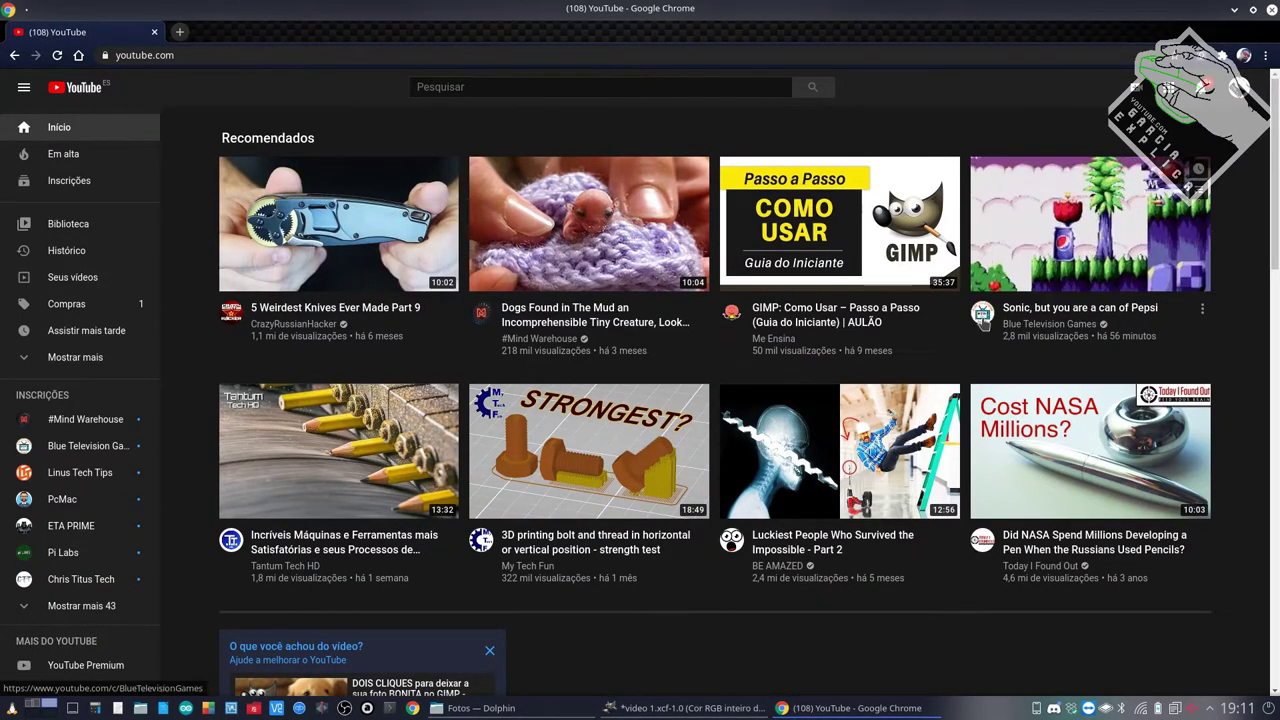
- Scroll through YouTube's recommended videos, then Alt+Tab back to GIMP
scroll(690, 481, down, 3)
scroll(690, 481, down, 1)
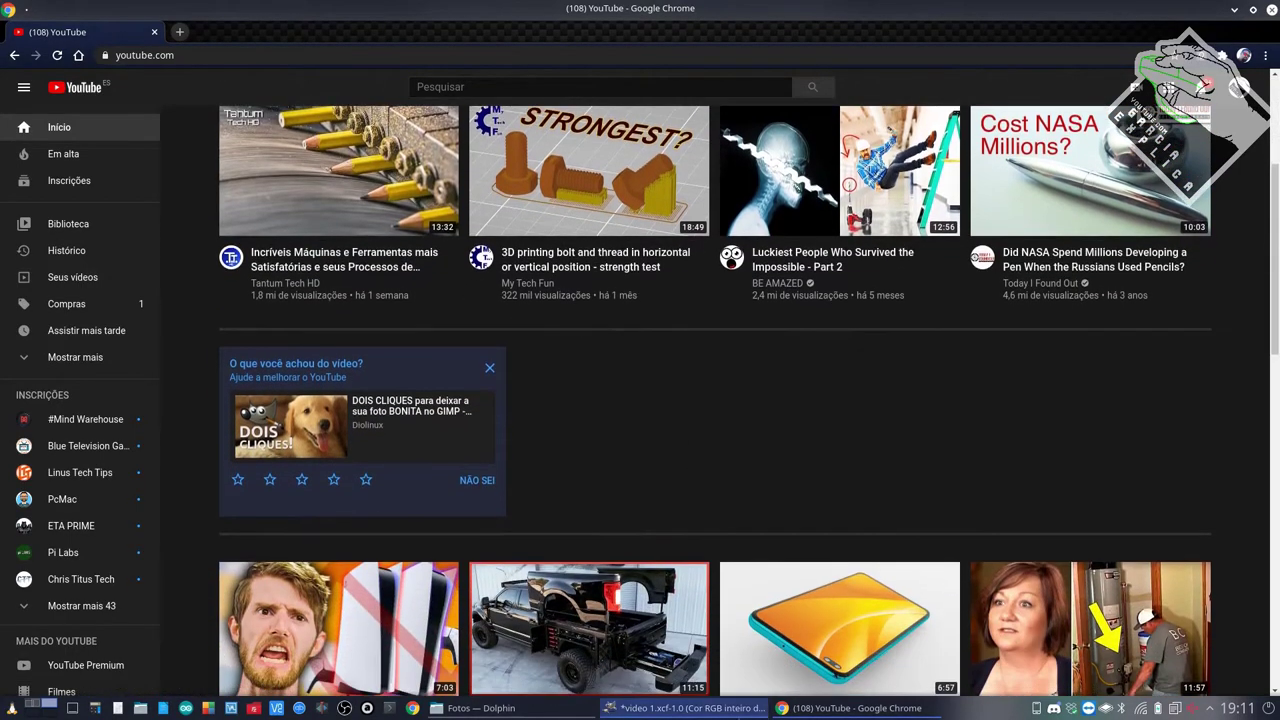
key(alt+Tab)
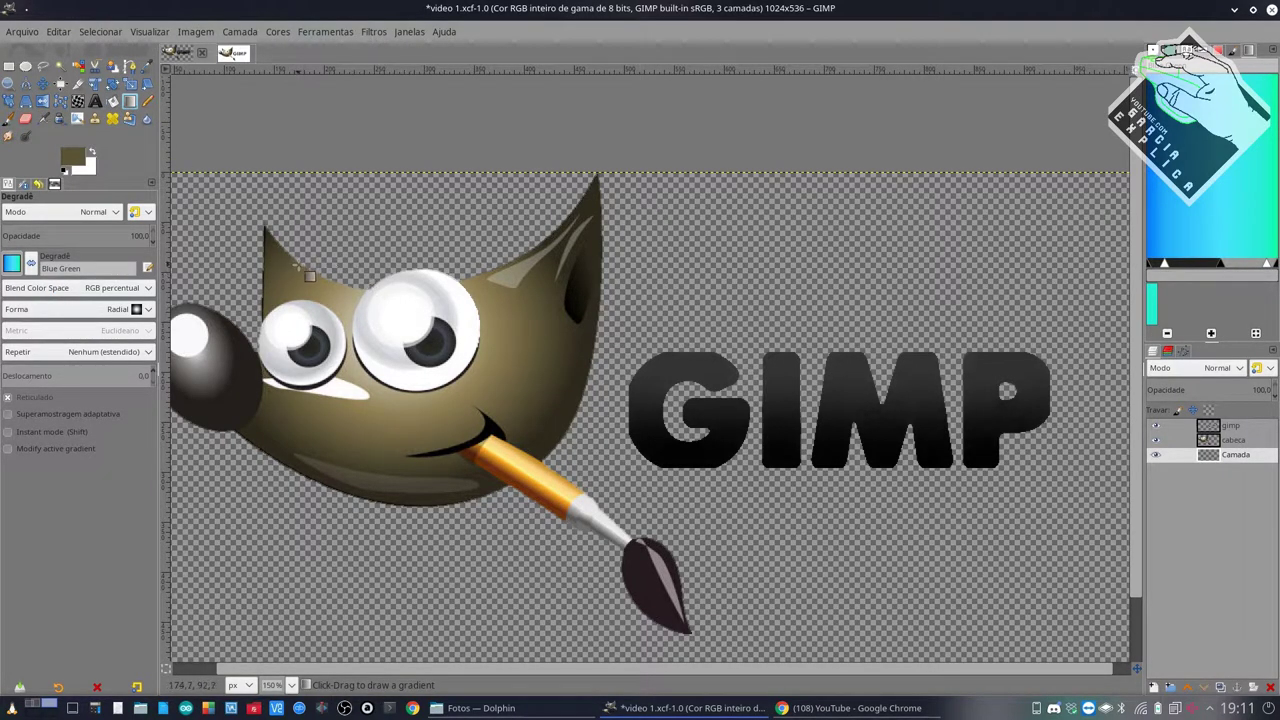
- Draw a radial Blue Green gradient on Camada, centred lower left, keeping it beneath the artwork
click(11, 267)
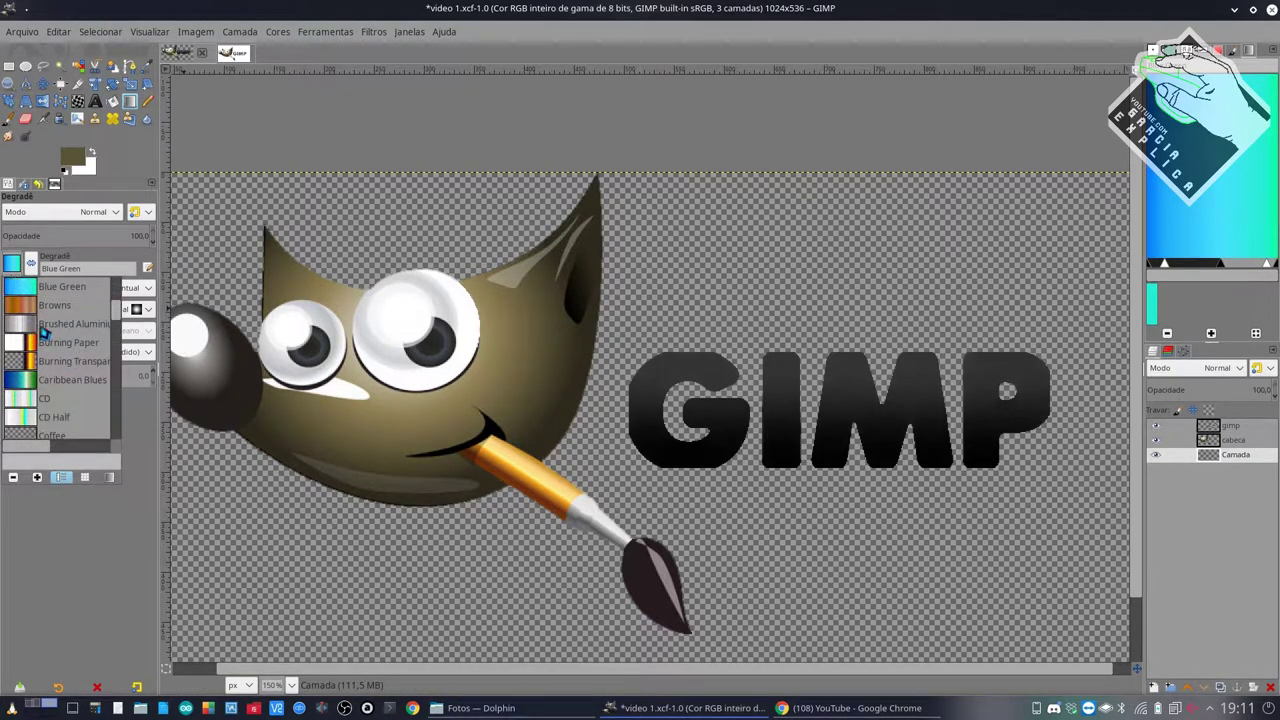
click(345, 261)
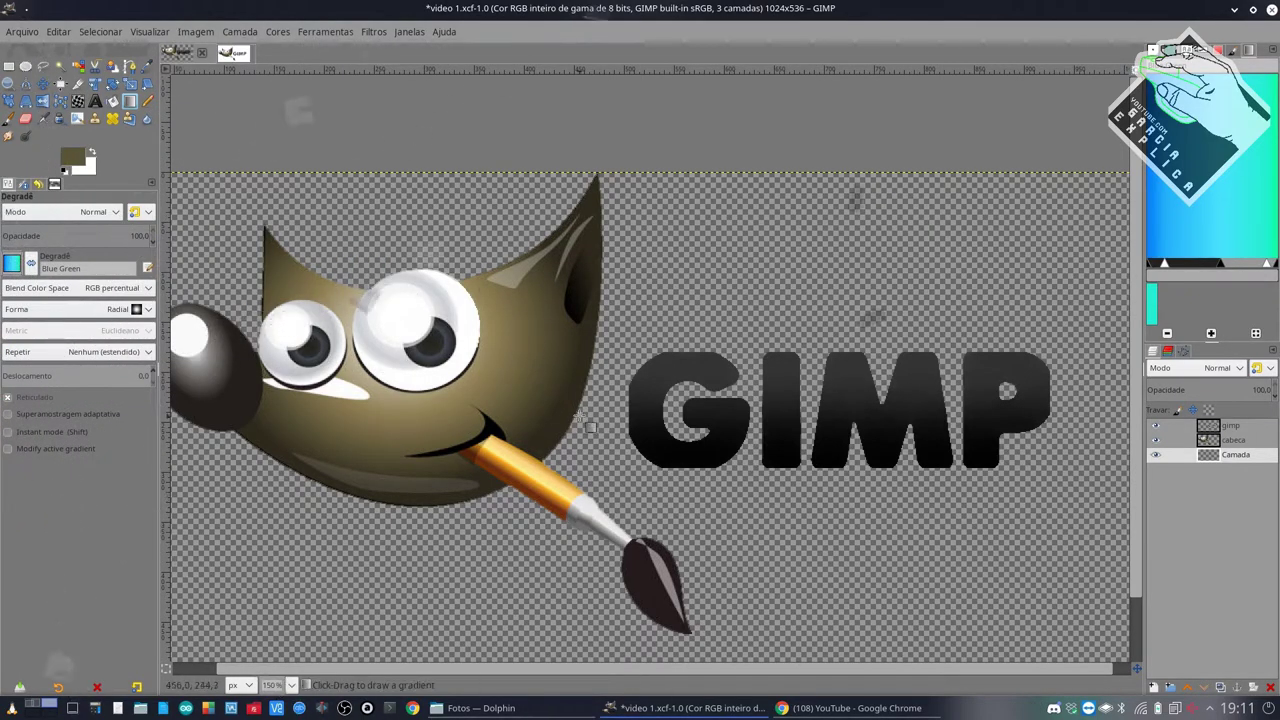
drag(746, 293, 633, 438)
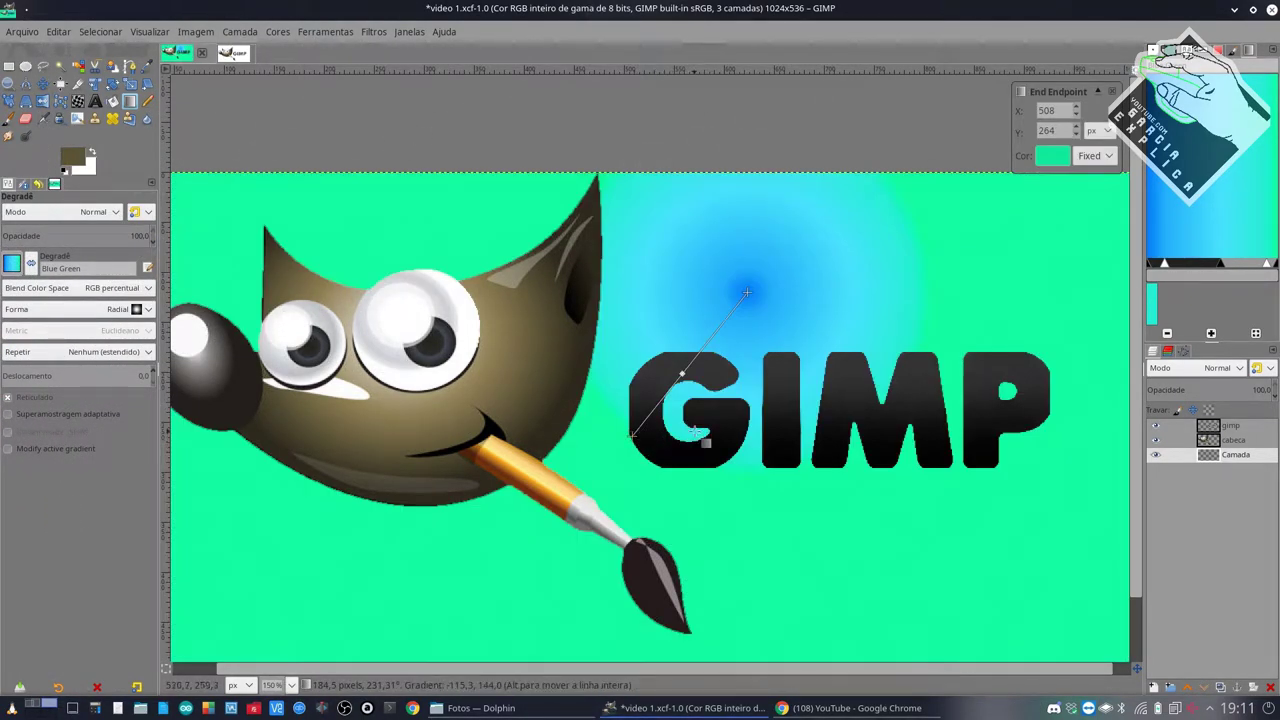
scroll(705, 441, down, 1)
scroll(900, 403, down, 1)
scroll(826, 434, up, 1)
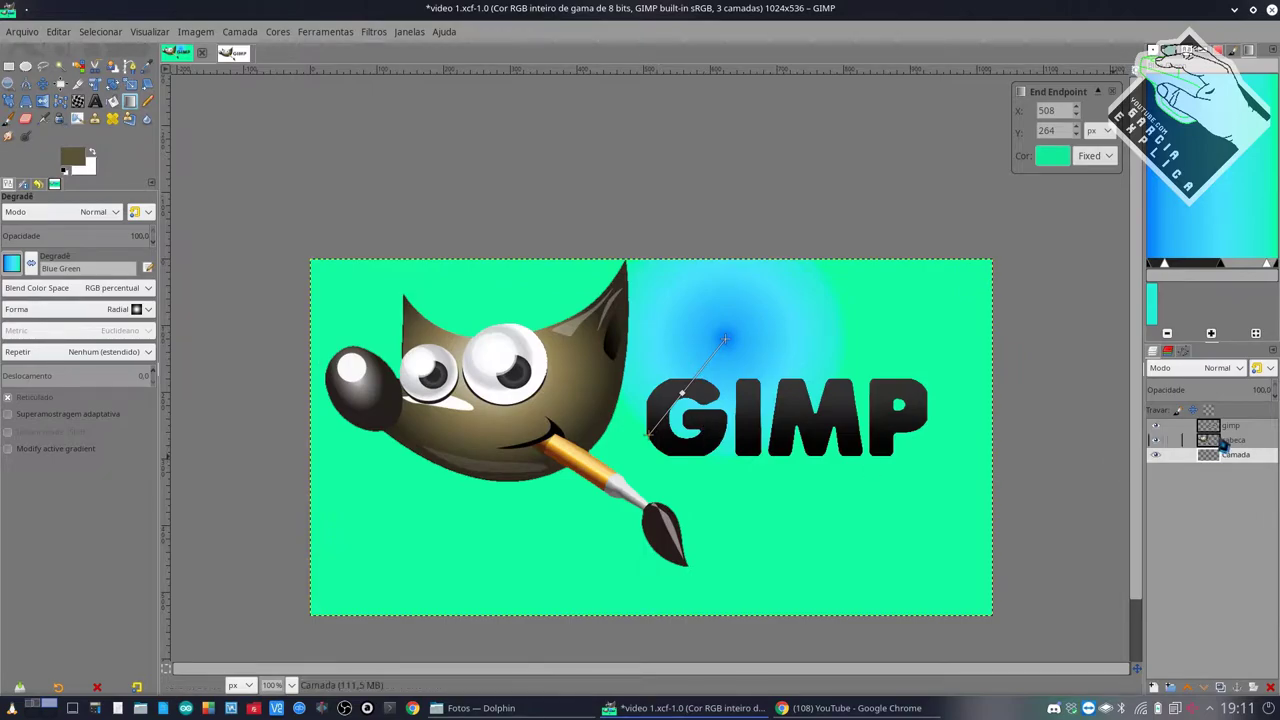
mouse_move(1222, 455)
mouse_down()
mouse_move(1226, 420)
mouse_move(1226, 458)
mouse_up()
drag(803, 517, 718, 465)
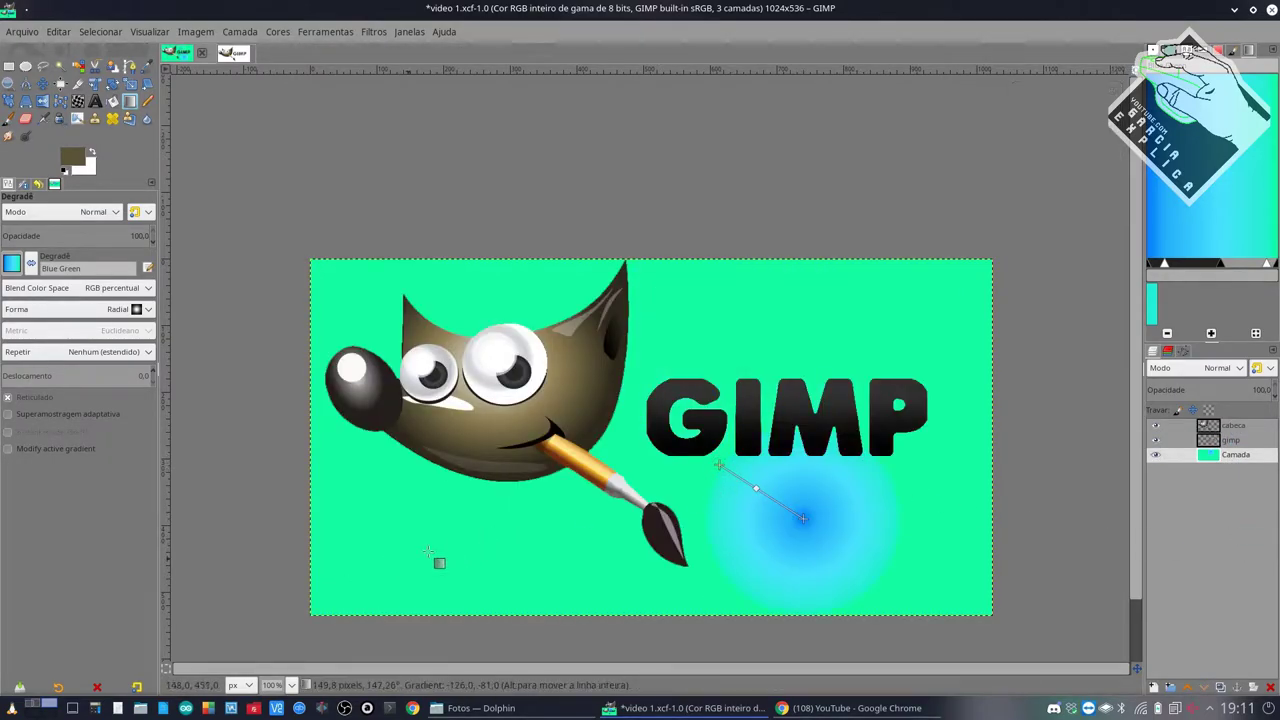
drag(502, 537, 880, 312)
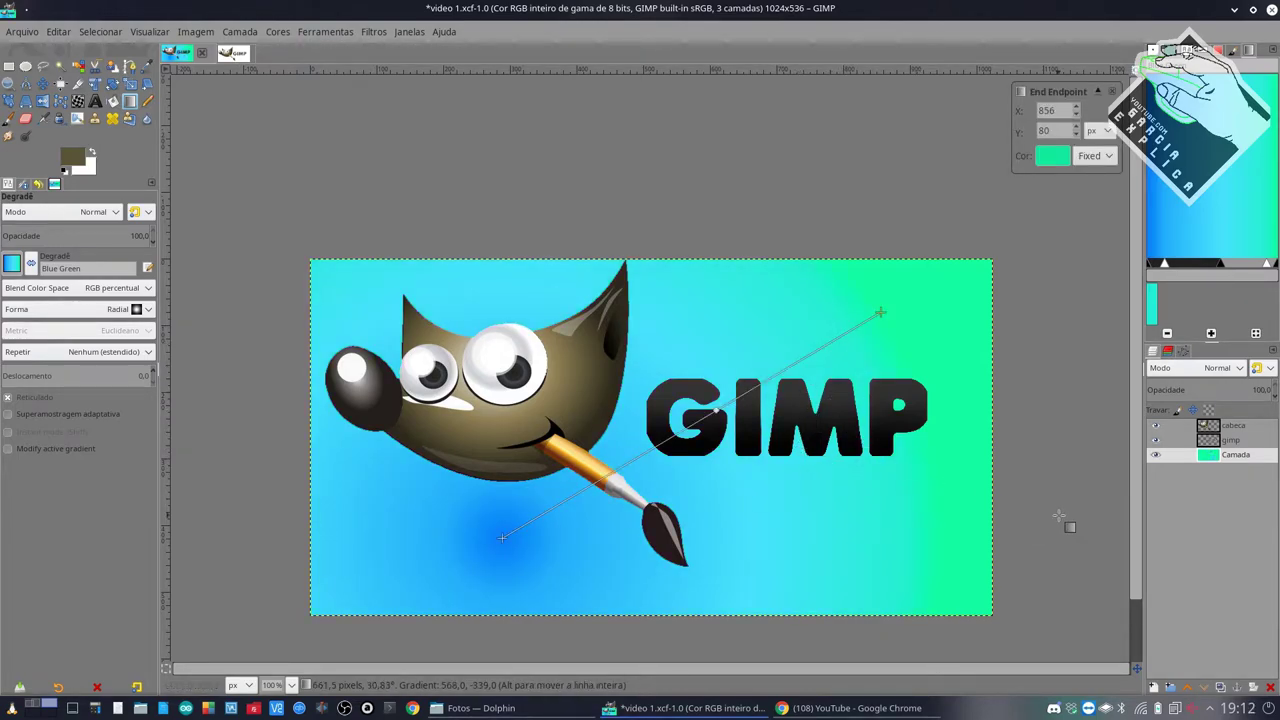
- Delete the gradient Camada layer, then undo a stray gradient and layer reorder on cabeca
right_click(1240, 458)
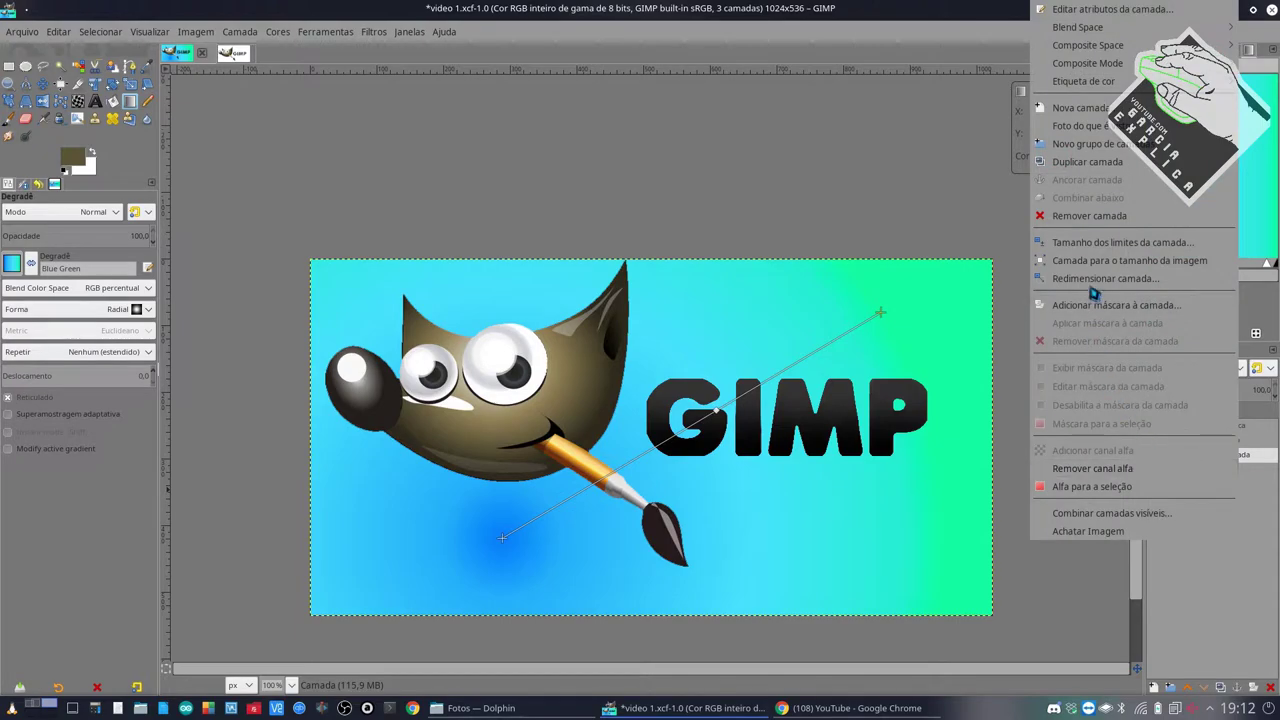
click(1103, 226)
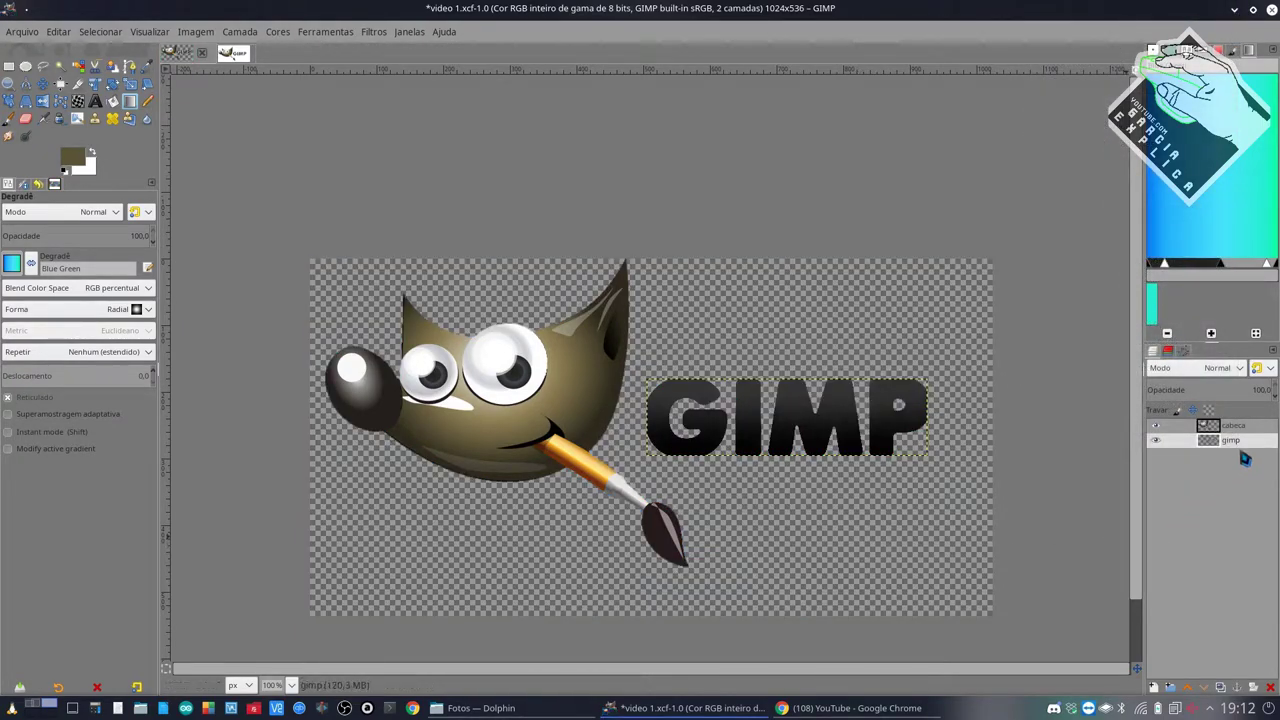
click(1233, 425)
drag(483, 530, 695, 414)
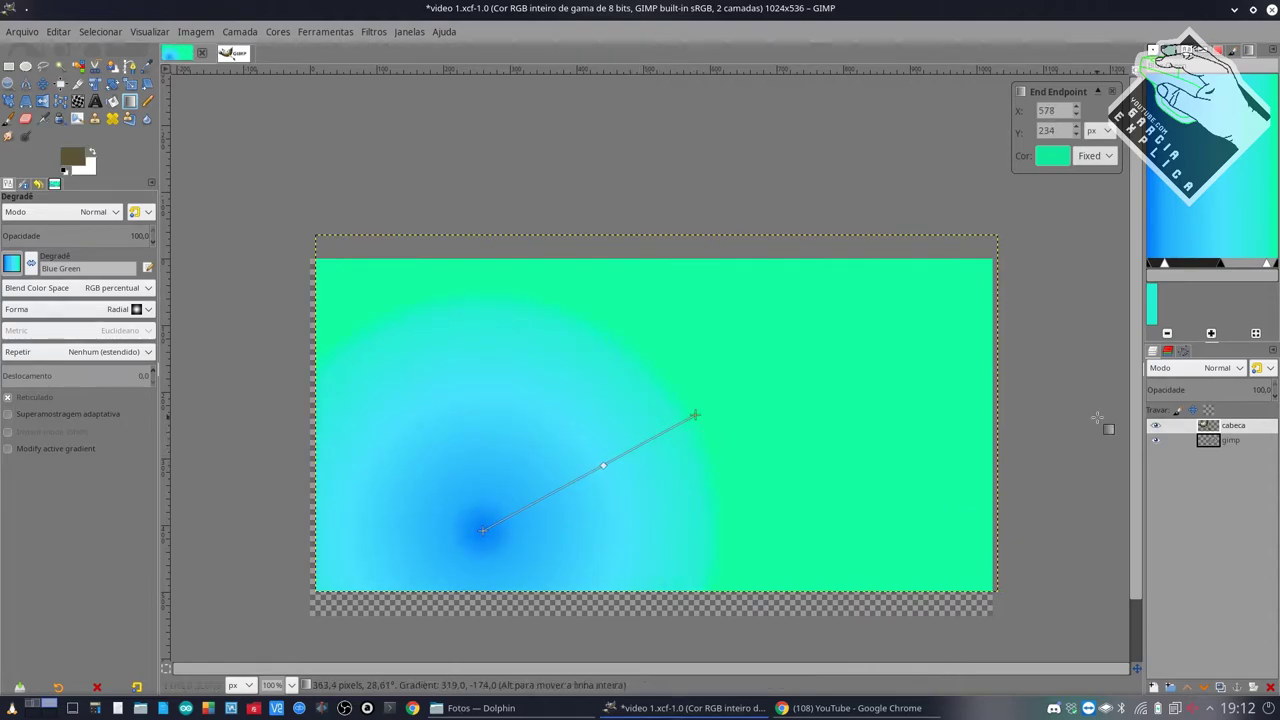
drag(1233, 428, 1235, 490)
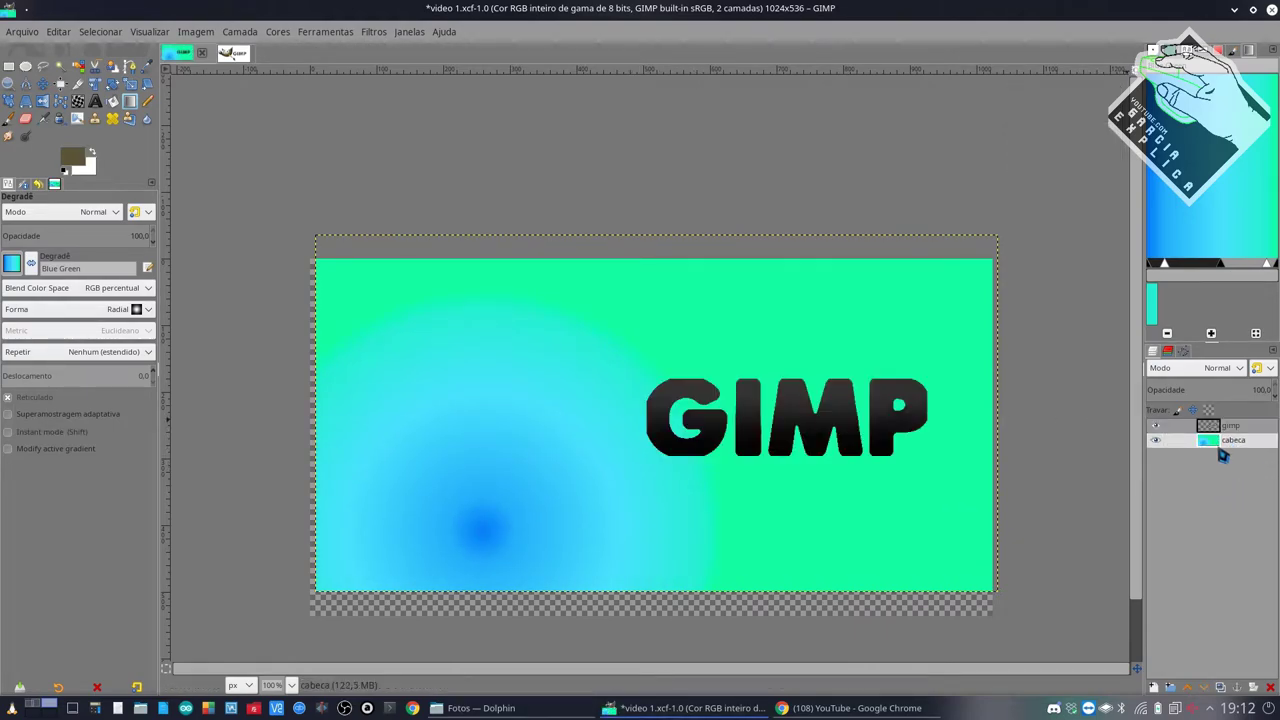
drag(1230, 427, 1235, 455)
key(ctrl+z)
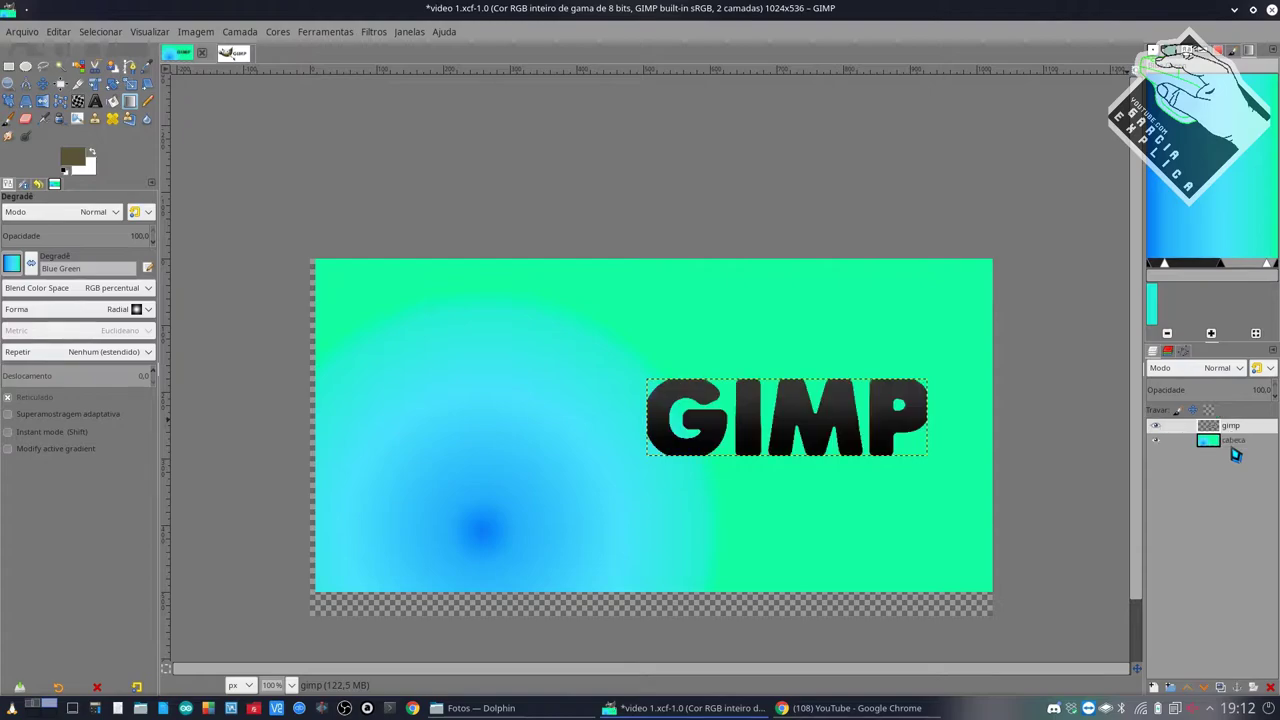
key(ctrl+z)
- Add a new transparent layer with a radial gradient, placed below the gimp layer
click(1155, 688)
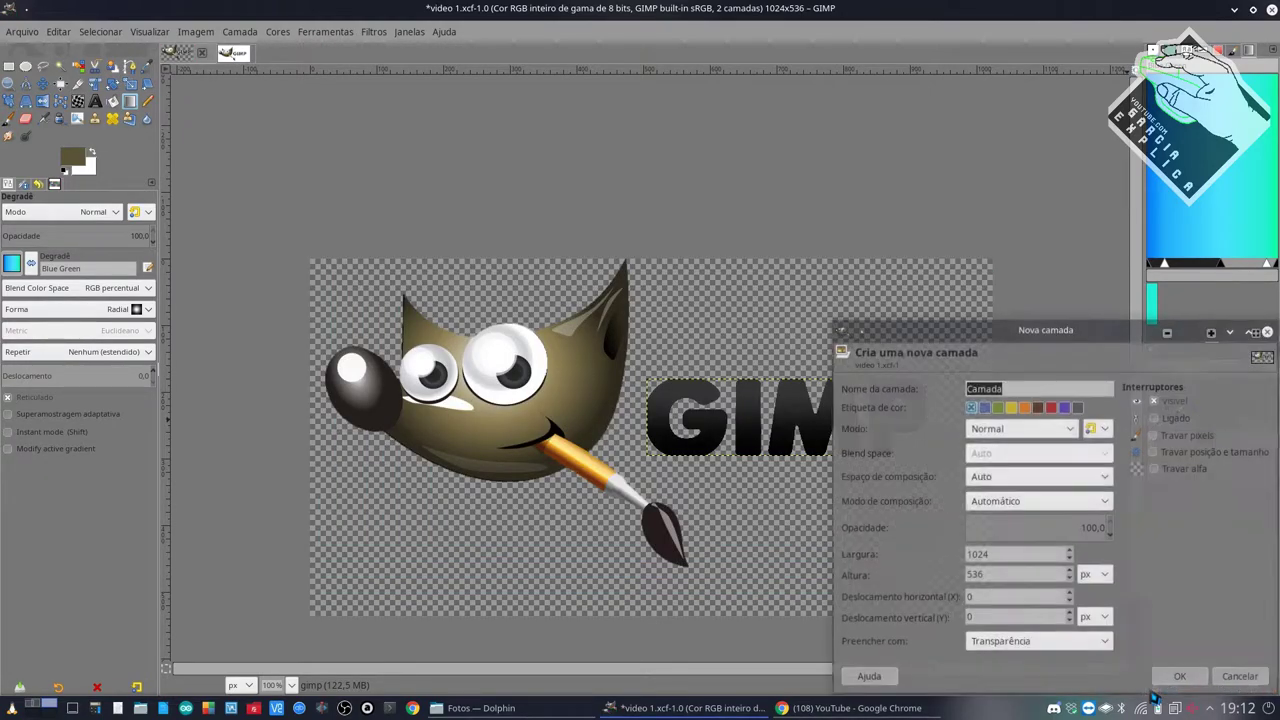
click(1180, 677)
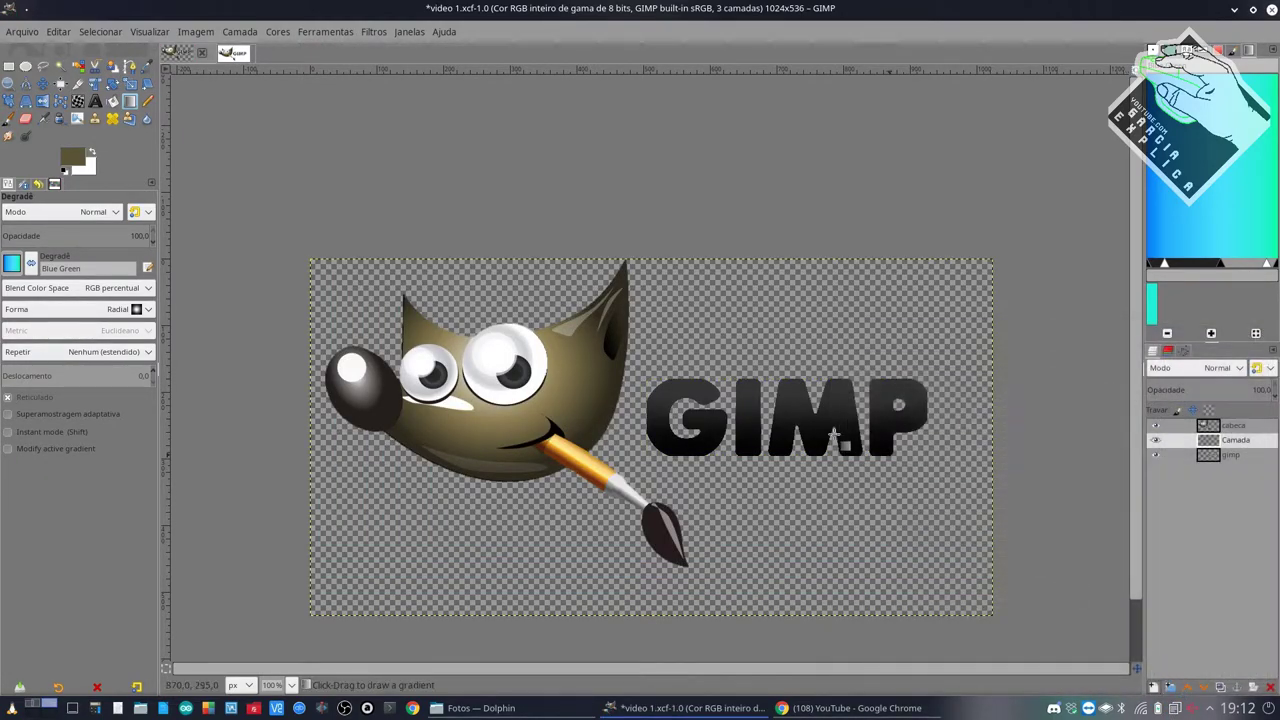
drag(551, 520, 711, 393)
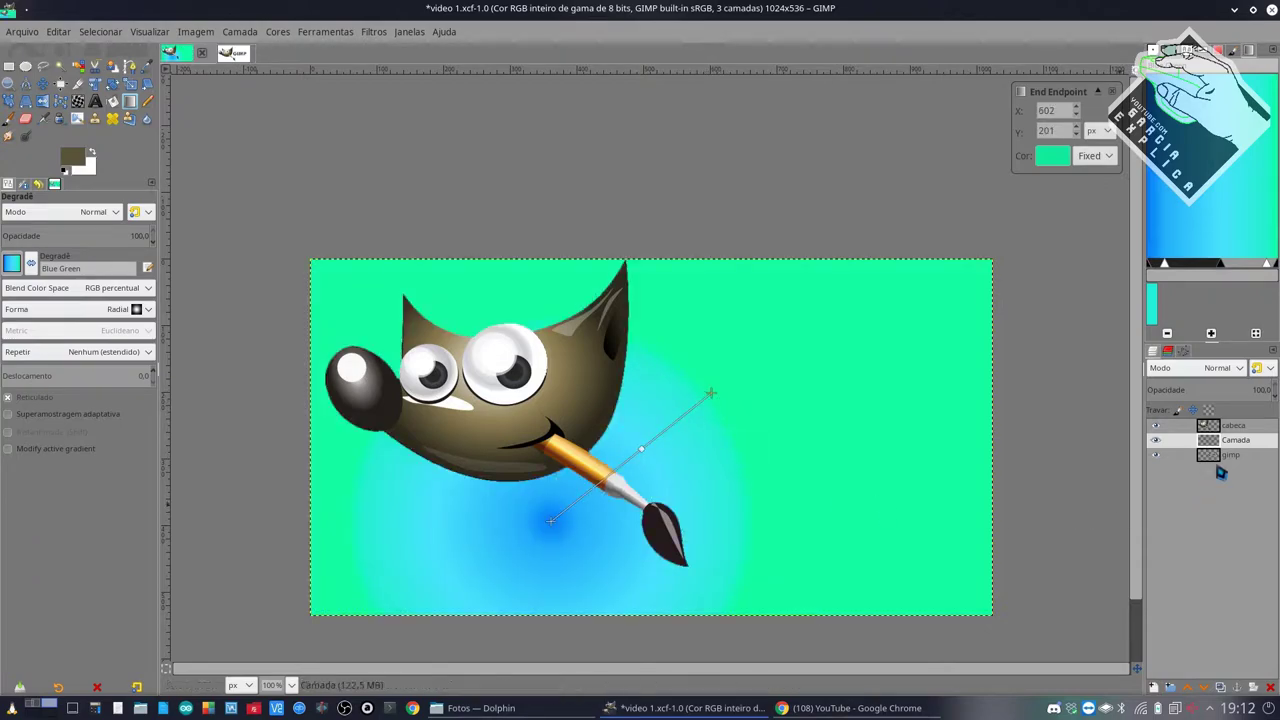
drag(1237, 450, 1237, 462)
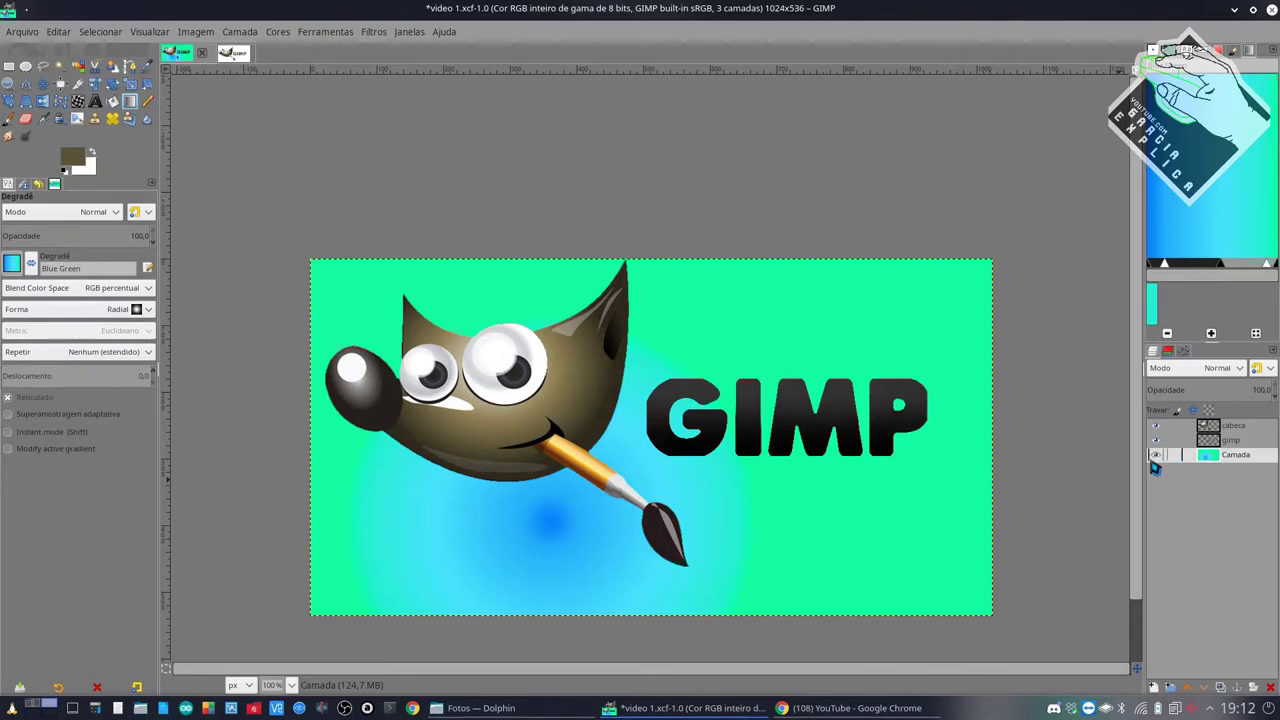
- Hide the green gradient background layer
click(1156, 458)
click(1156, 458)
click(1156, 458)
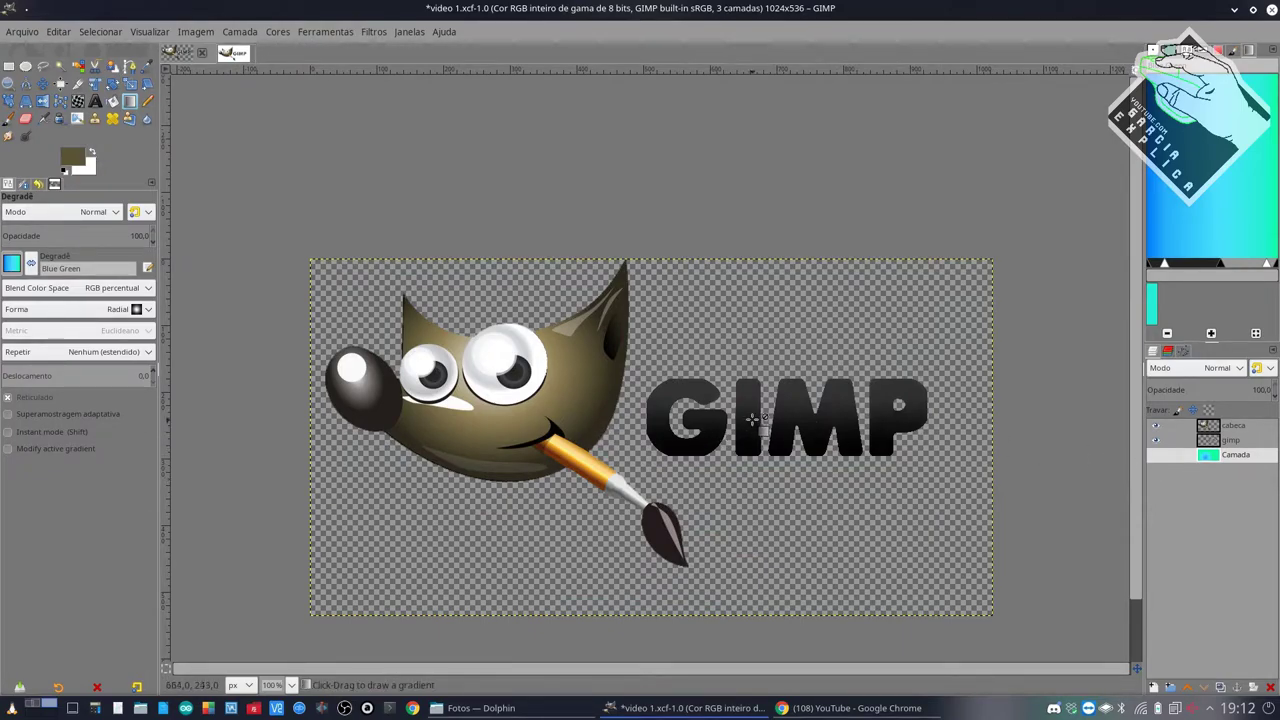
- Add layer Camada #1 filled with a radial Caribbean Blues gradient
click(1153, 687)
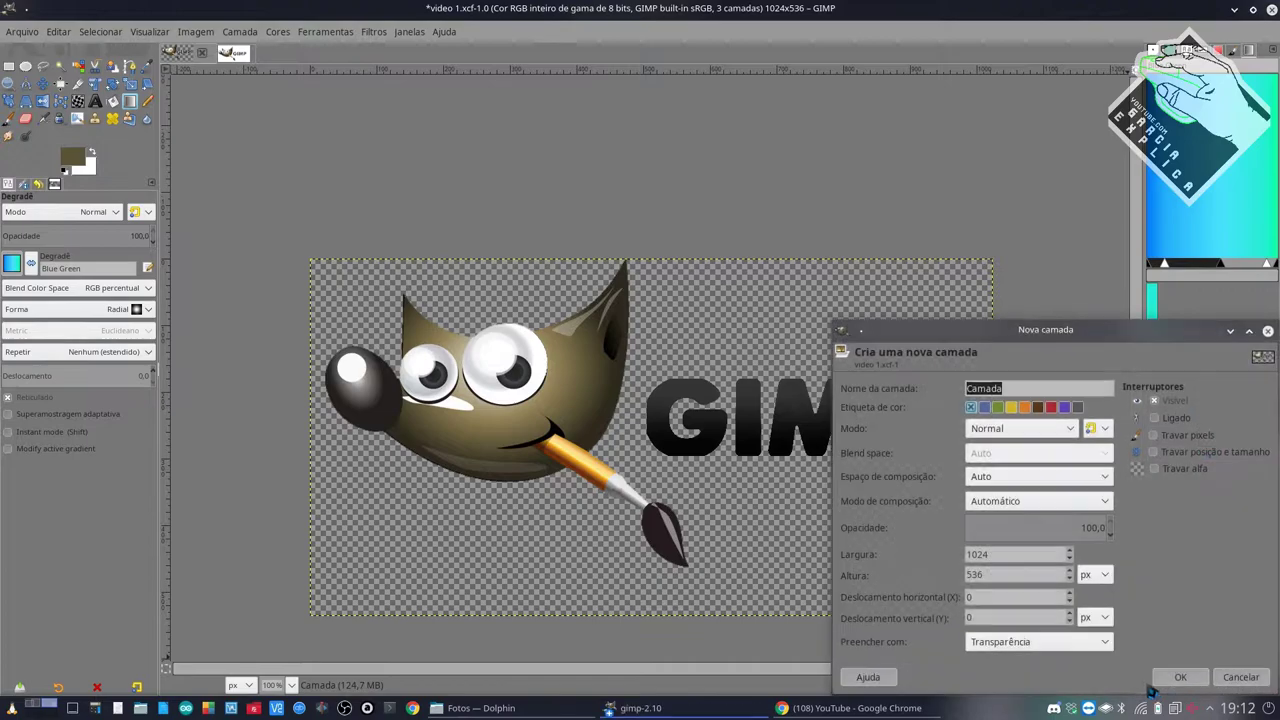
click(1180, 677)
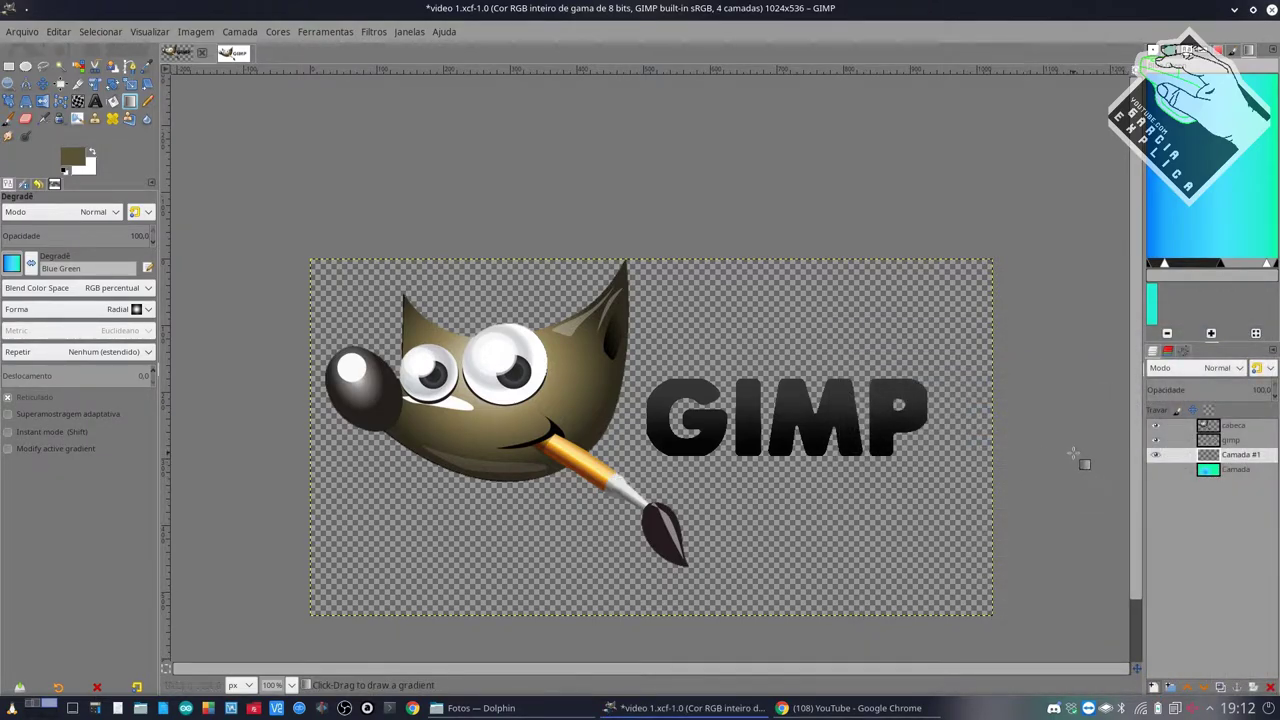
click(11, 263)
click(36, 385)
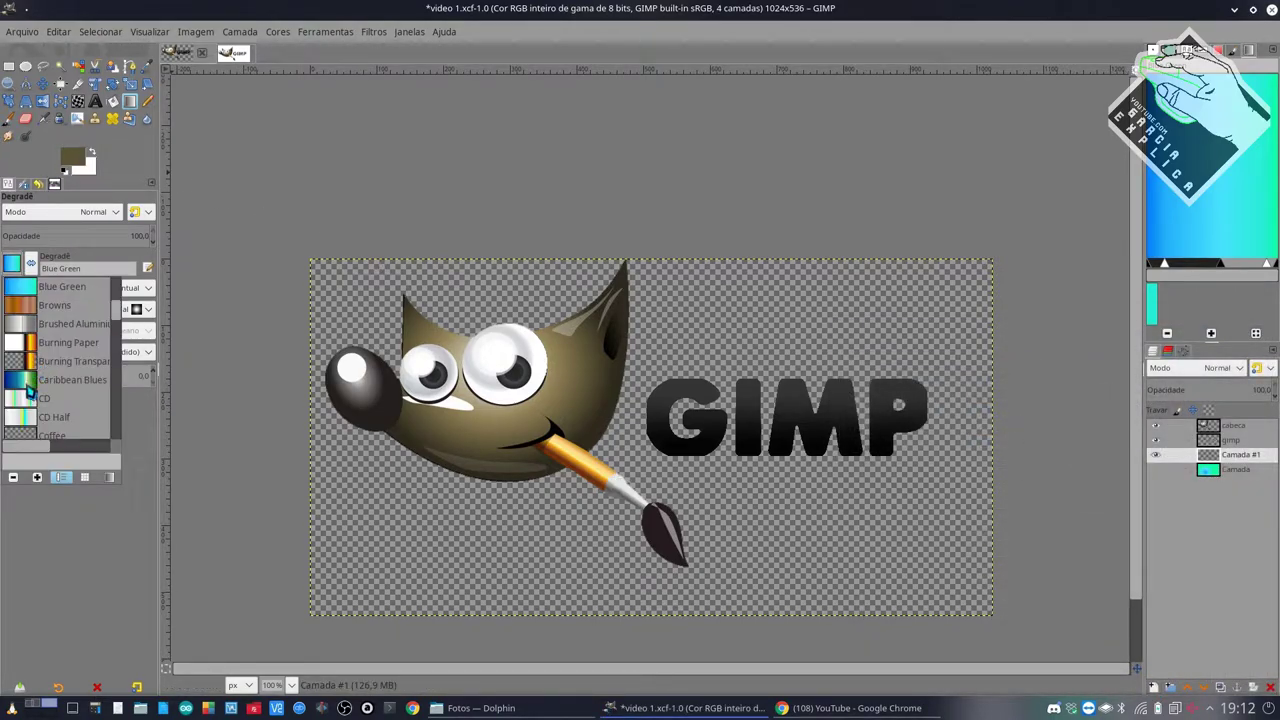
mouse_move(461, 560)
mouse_down()
mouse_move(790, 410)
mouse_move(776, 393)
mouse_up()
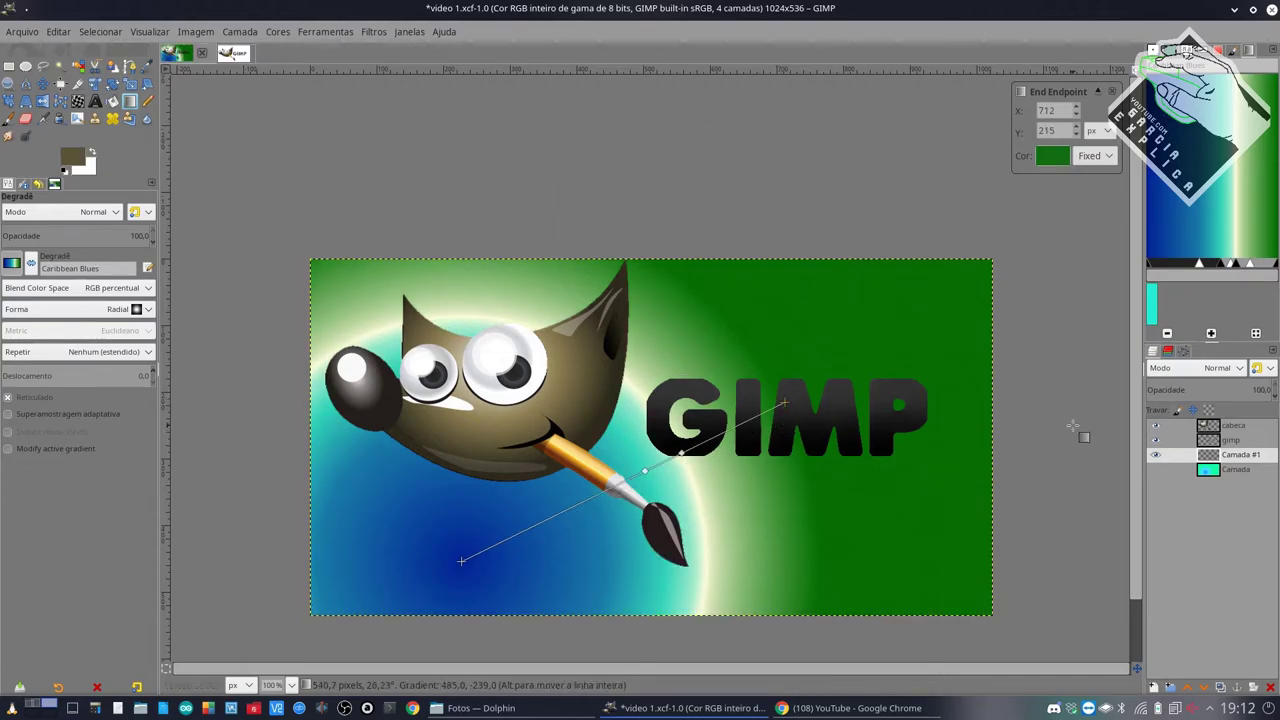
- Add layer Camada #2 with a radial Cold Steel sphere under the wordmark
click(1153, 687)
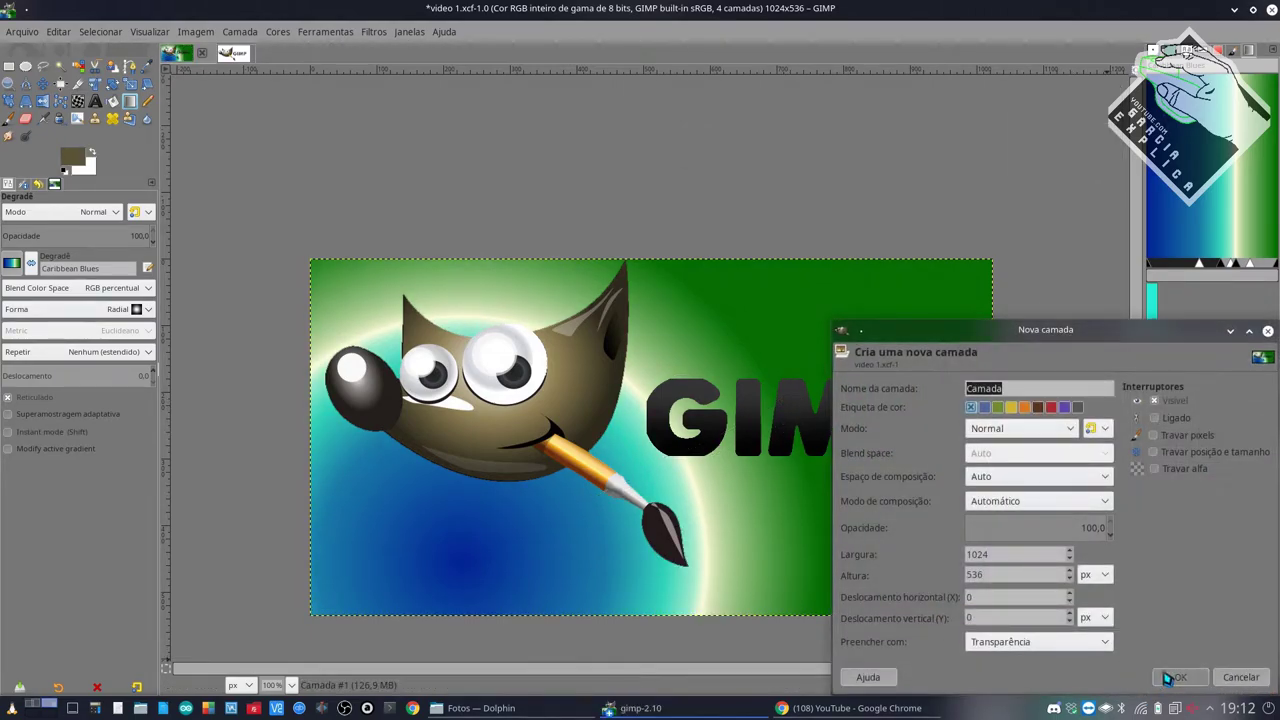
click(1180, 677)
click(12, 264)
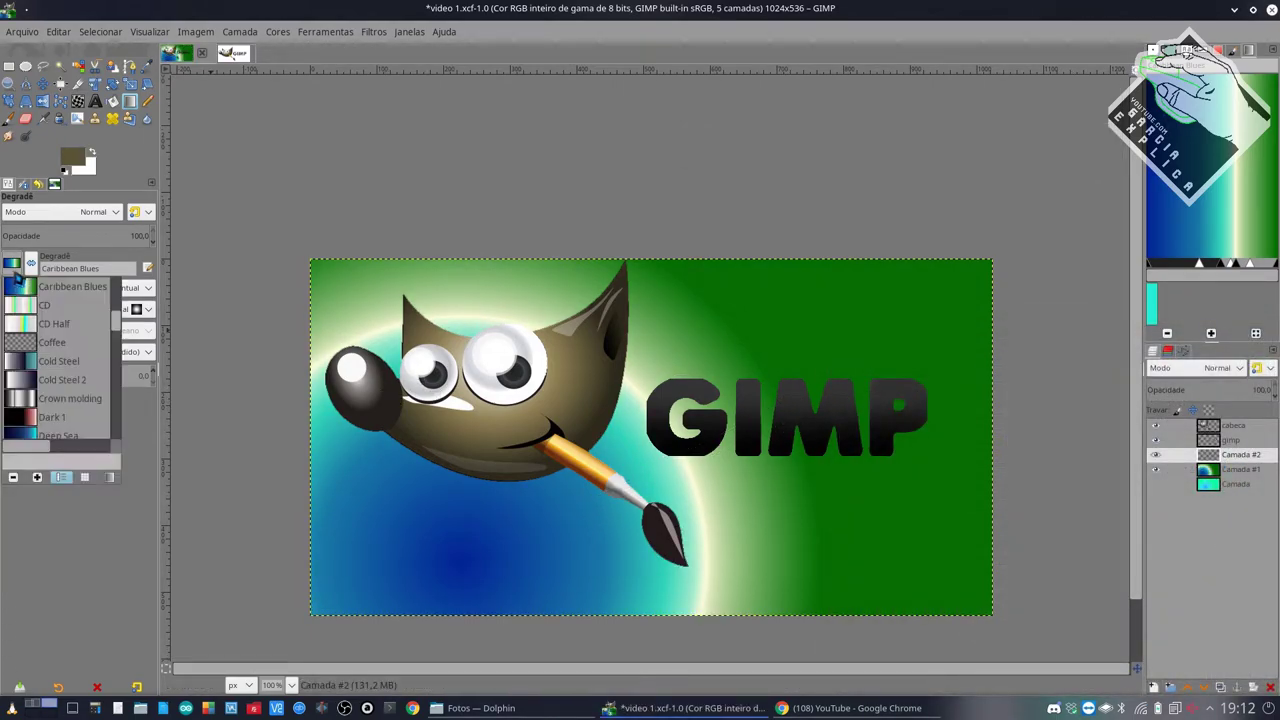
click(58, 361)
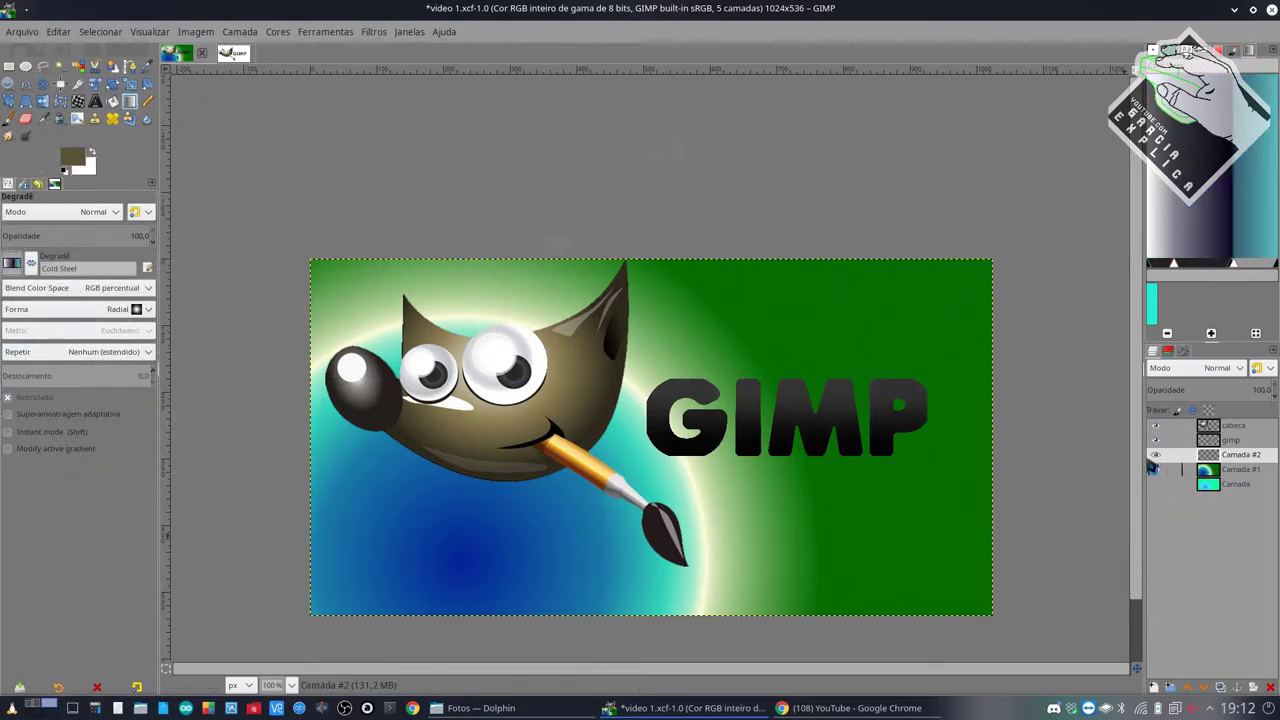
mouse_move(782, 506)
mouse_down()
mouse_move(768, 508)
mouse_move(603, 350)
mouse_up()
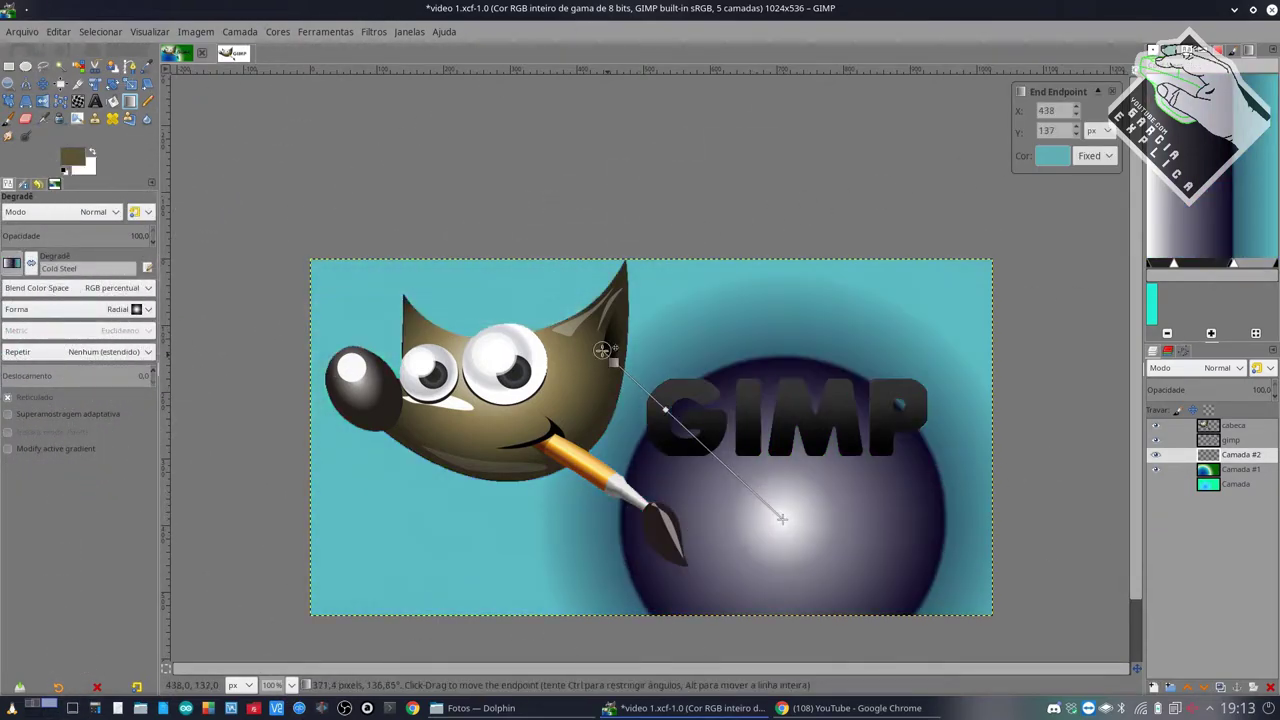
- Hide the background layers, leaving only the Cold Steel sphere layer visible
click(1157, 455)
click(1157, 469)
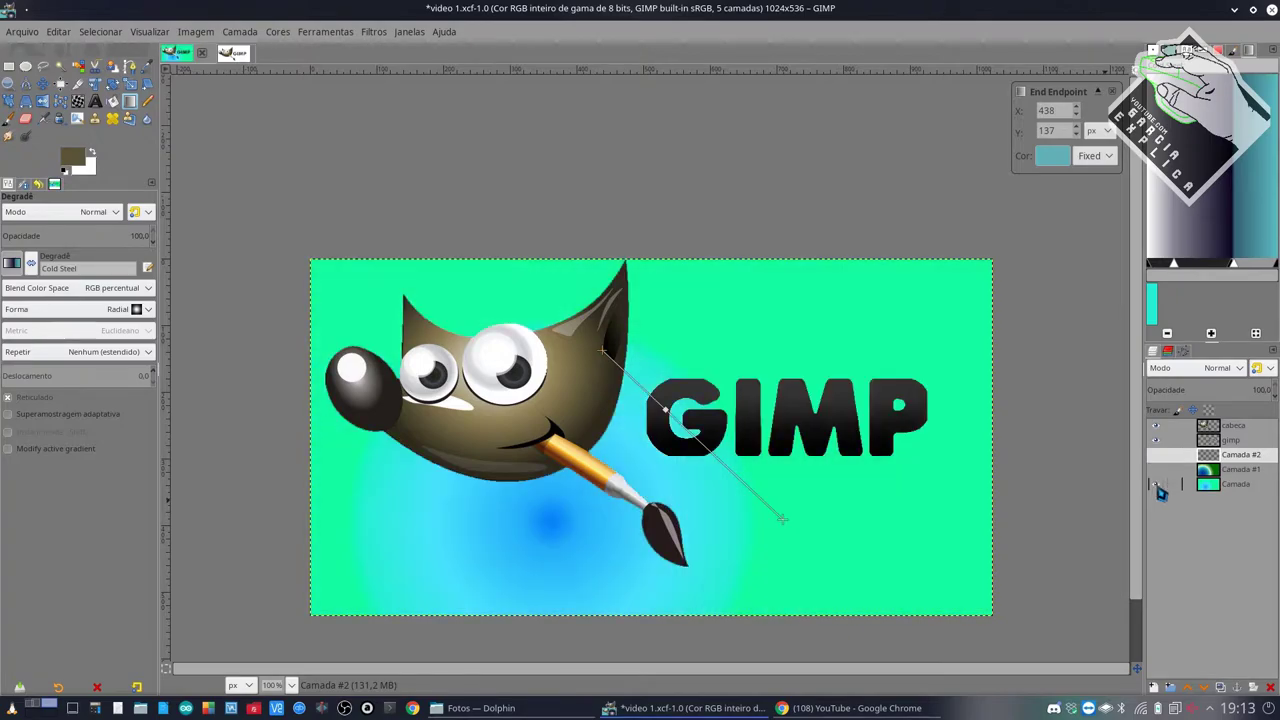
click(1157, 484)
click(1158, 485)
click(1158, 485)
click(1158, 470)
click(1158, 470)
click(1157, 455)
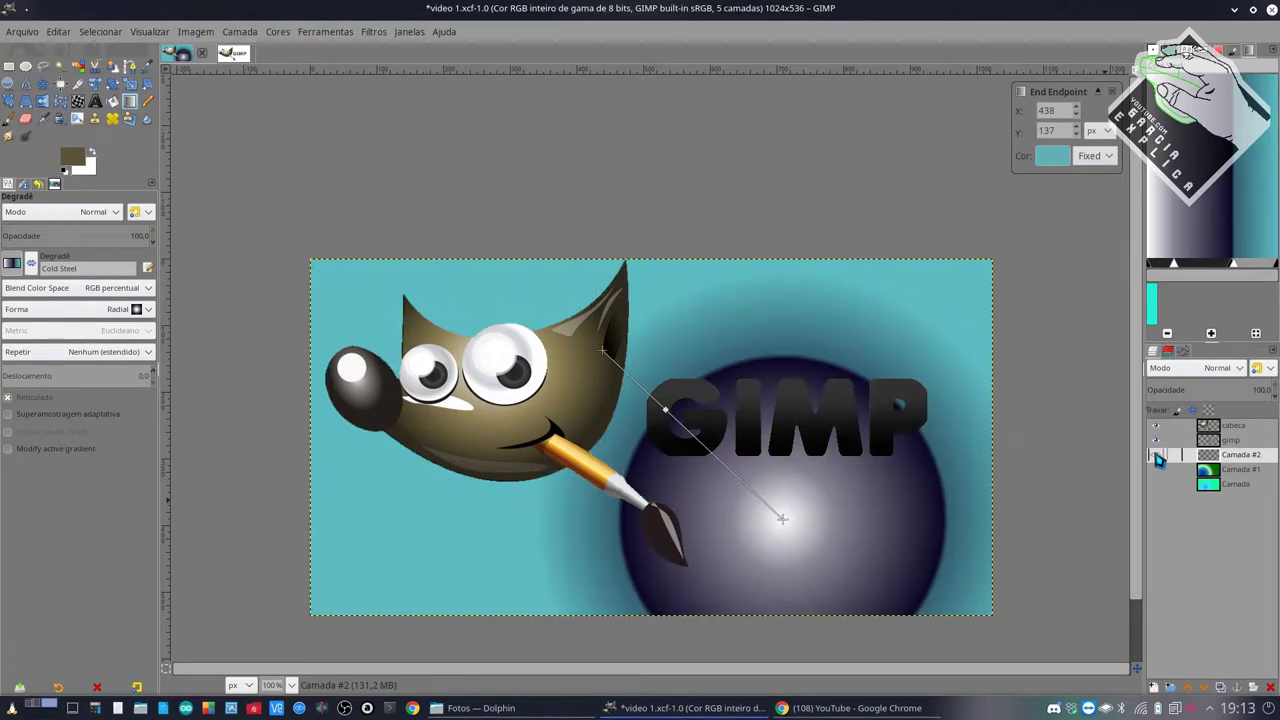
click(1157, 455)
click(1157, 455)
- Shrink the Cold Steel sphere by adjusting its gradient points, then hide that layer
mouse_move(672, 422)
mouse_down()
mouse_move(745, 480)
mouse_move(703, 444)
mouse_up()
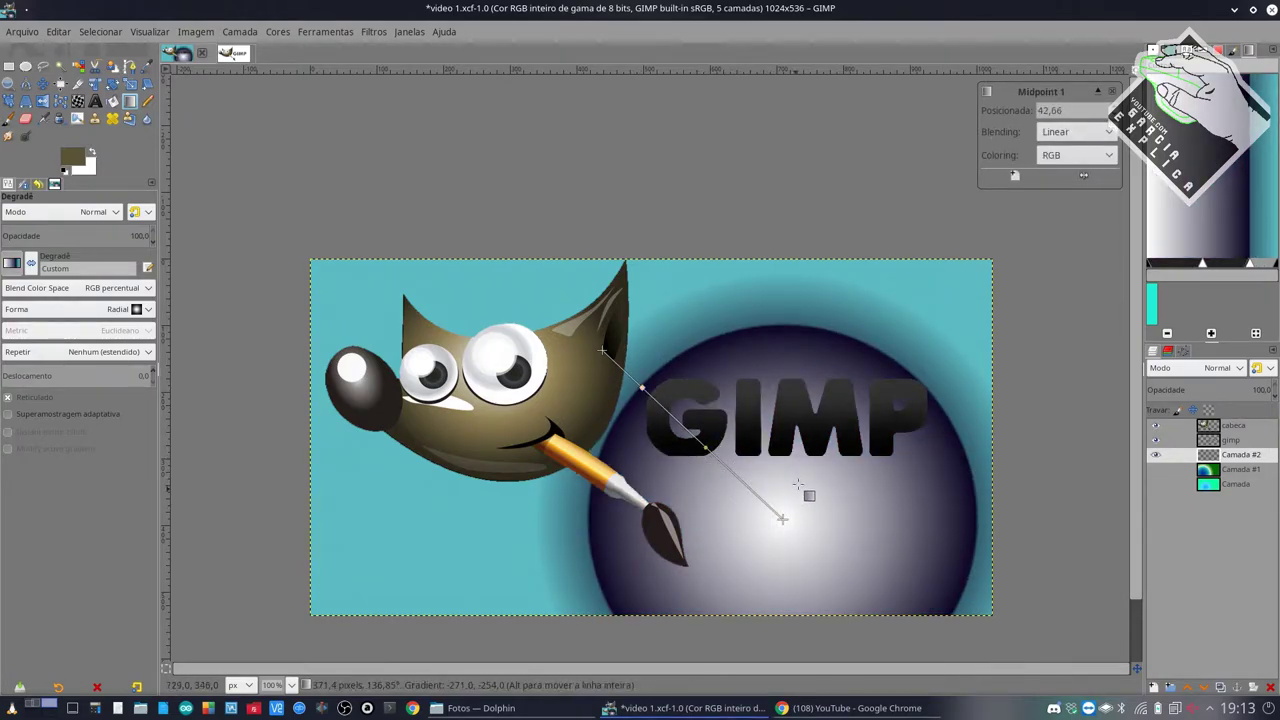
mouse_move(574, 340)
mouse_down()
mouse_move(337, 417)
mouse_move(649, 424)
mouse_up()
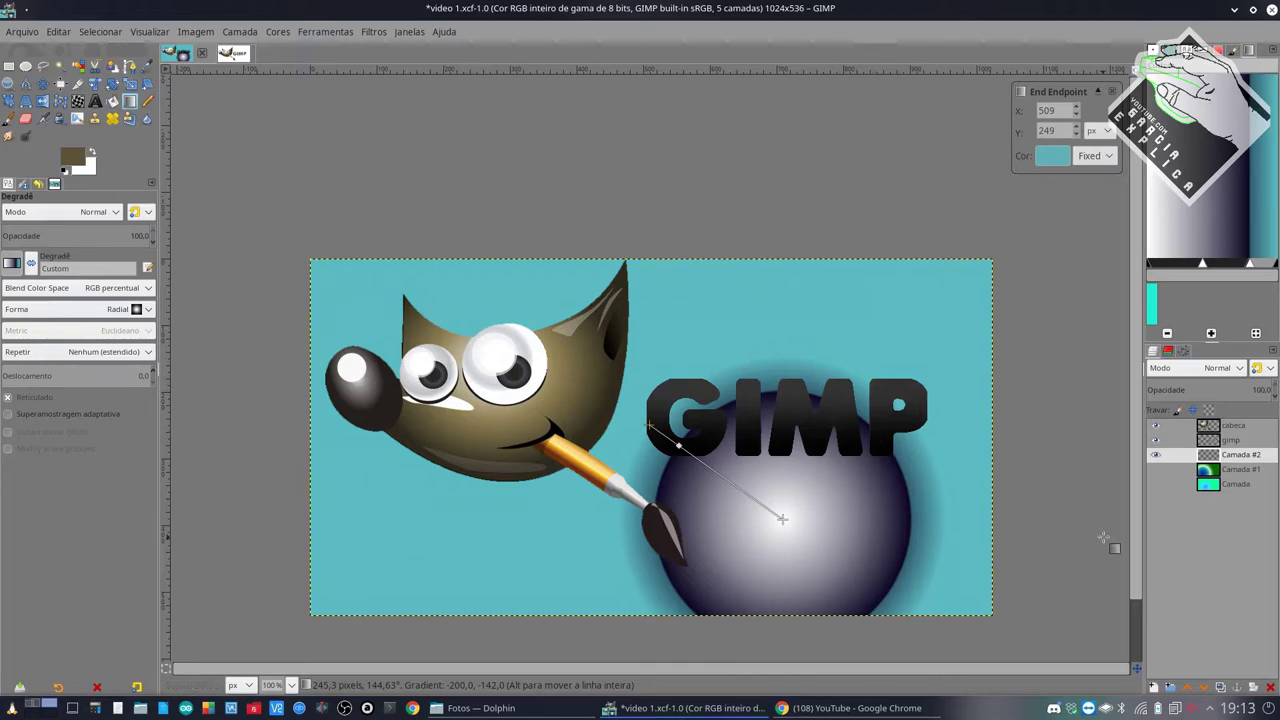
click(1156, 455)
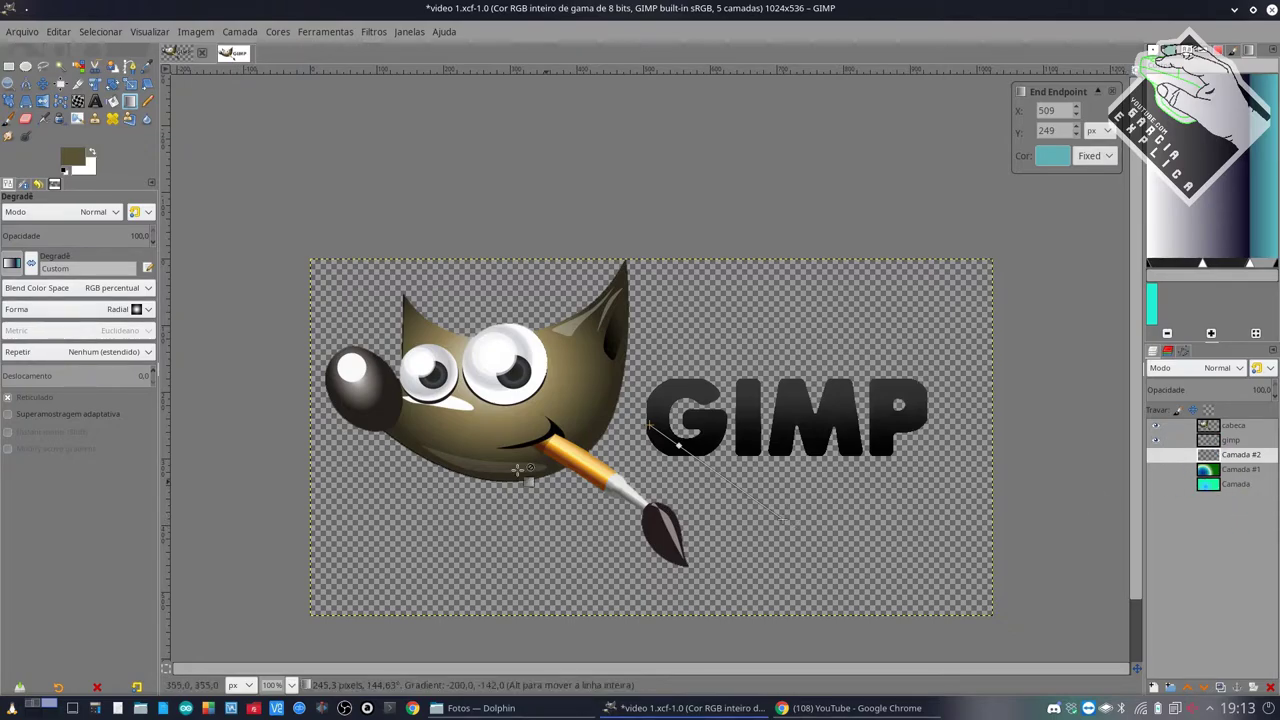
- Nudge the Camada #2 layer and Wilber's head slightly with the Move tool
click(45, 85)
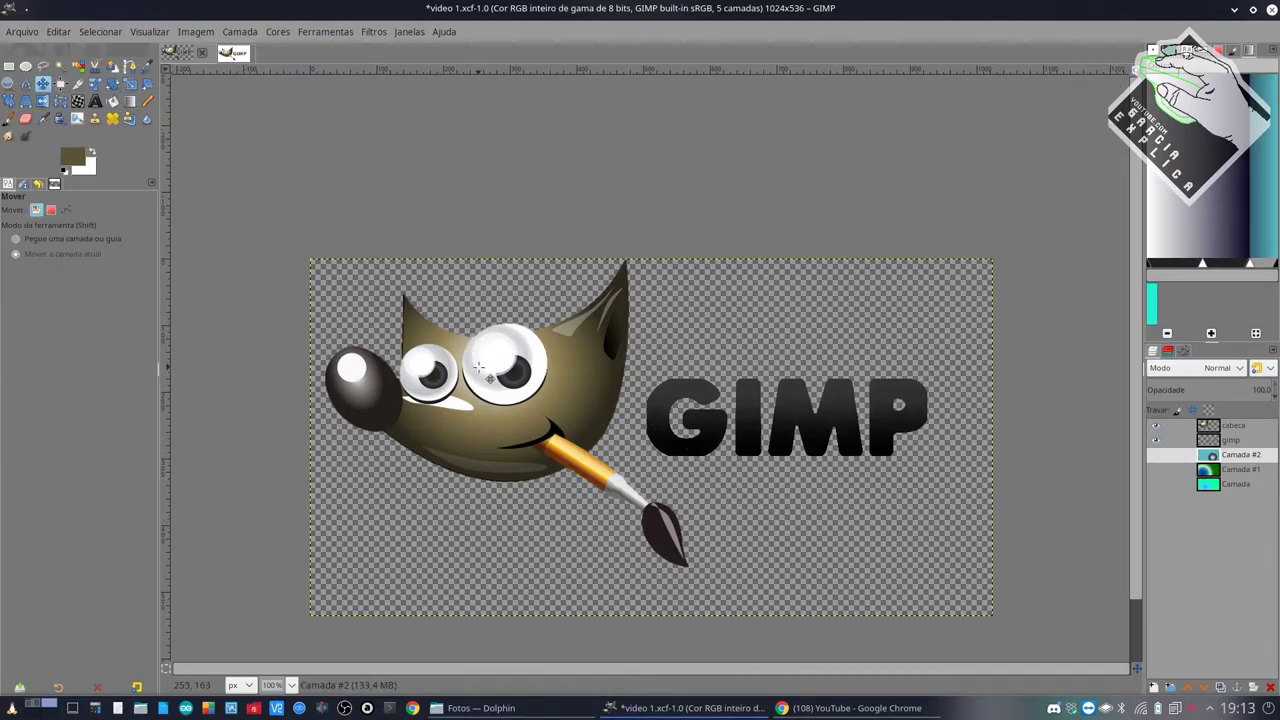
mouse_move(521, 365)
mouse_down()
mouse_move(529, 449)
mouse_move(558, 449)
mouse_up()
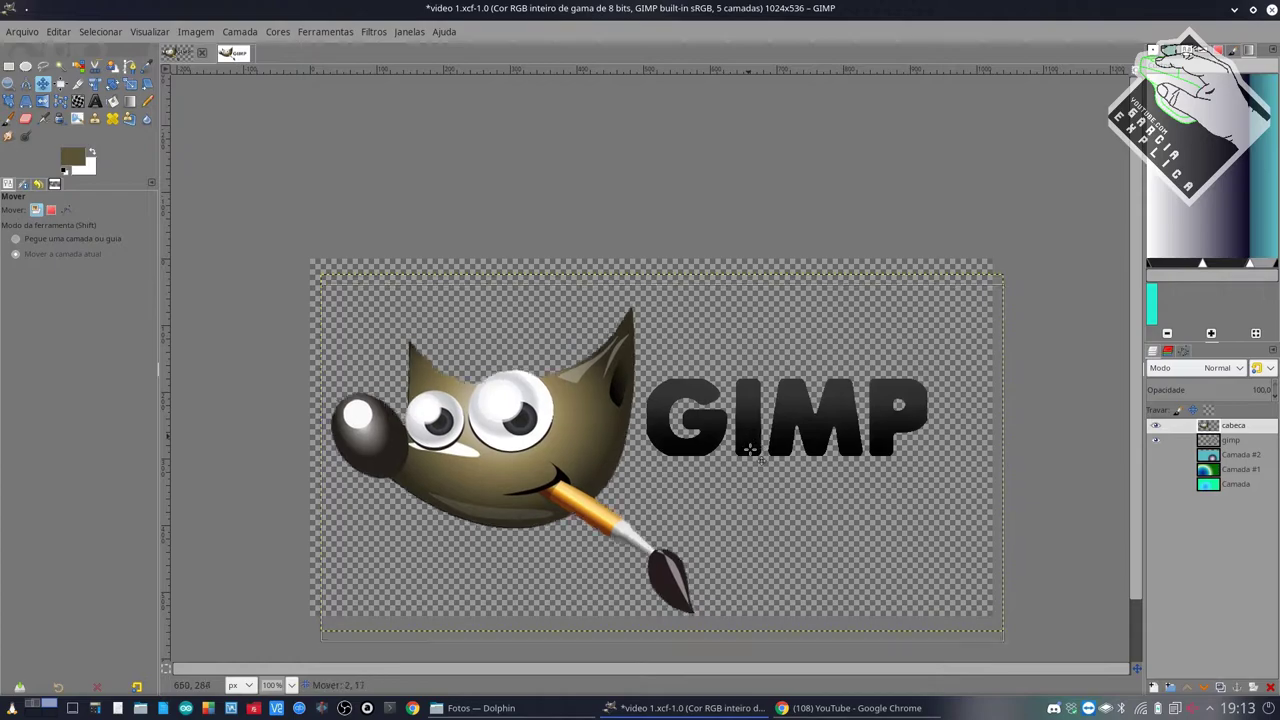
drag(749, 440, 804, 435)
- Merge the cabeca head layer down into the gimp wordmark layer
click(1150, 441)
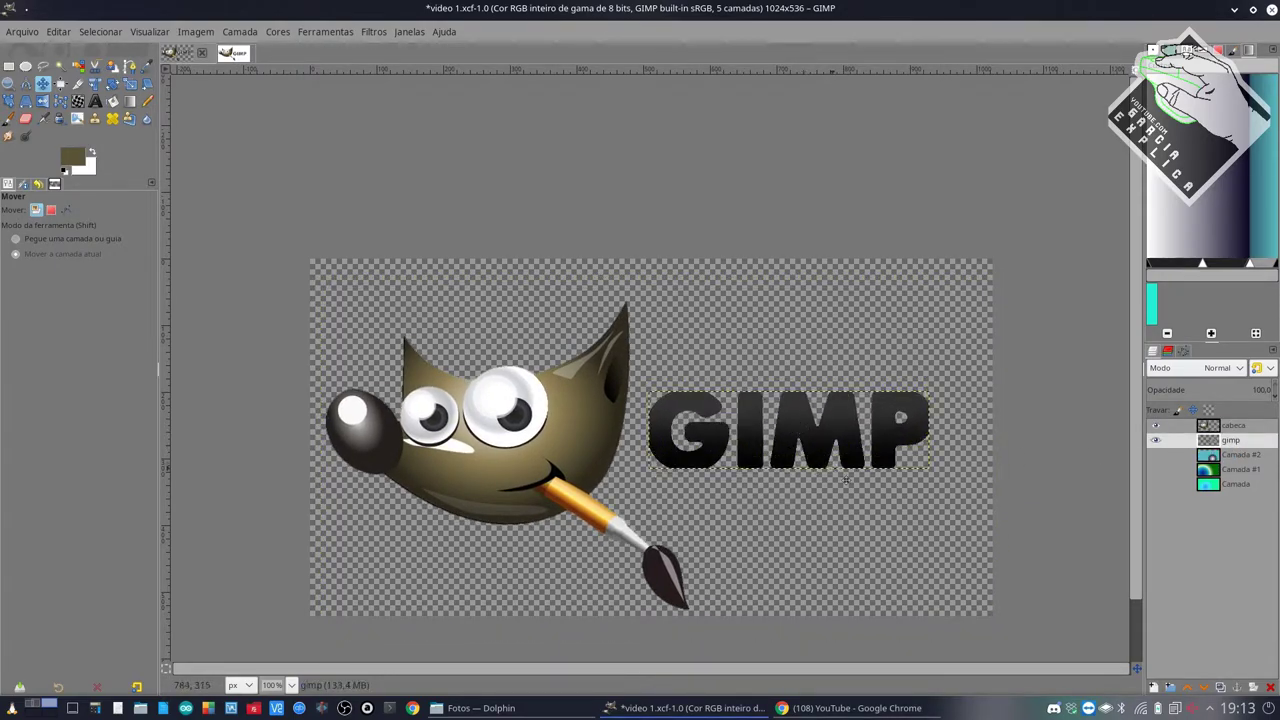
click(1247, 428)
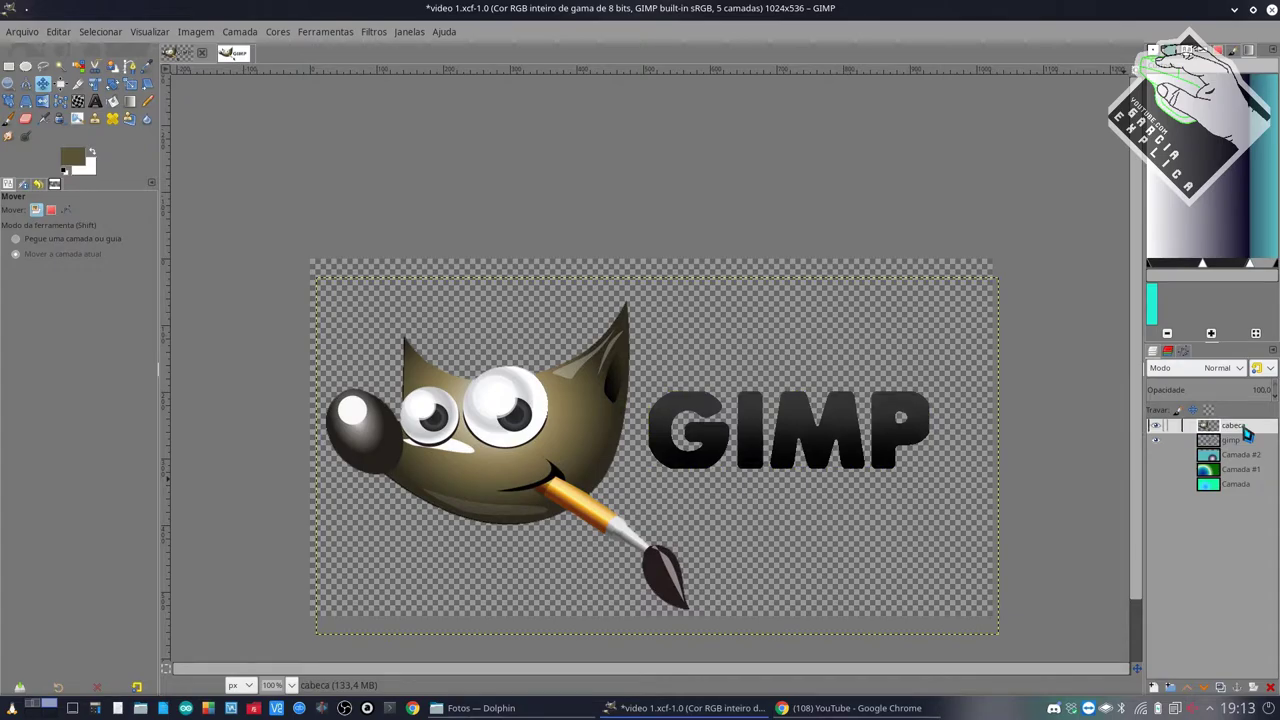
right_click(1247, 430)
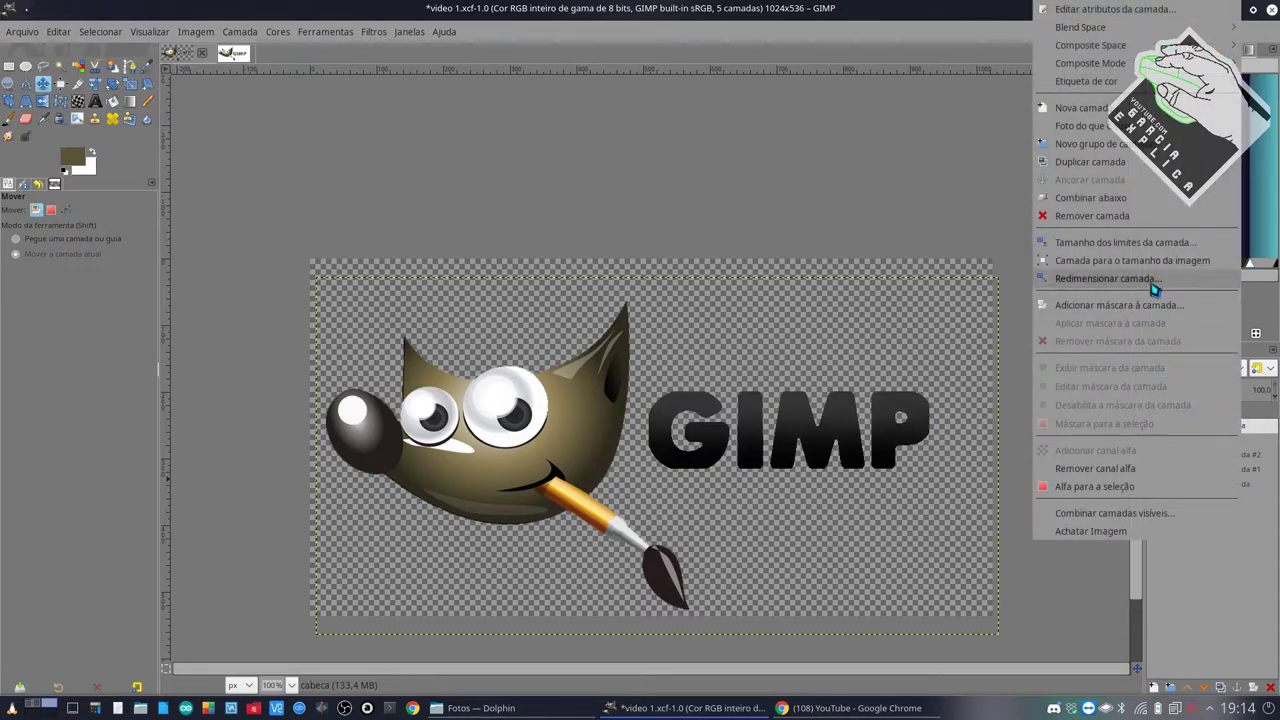
click(1143, 197)
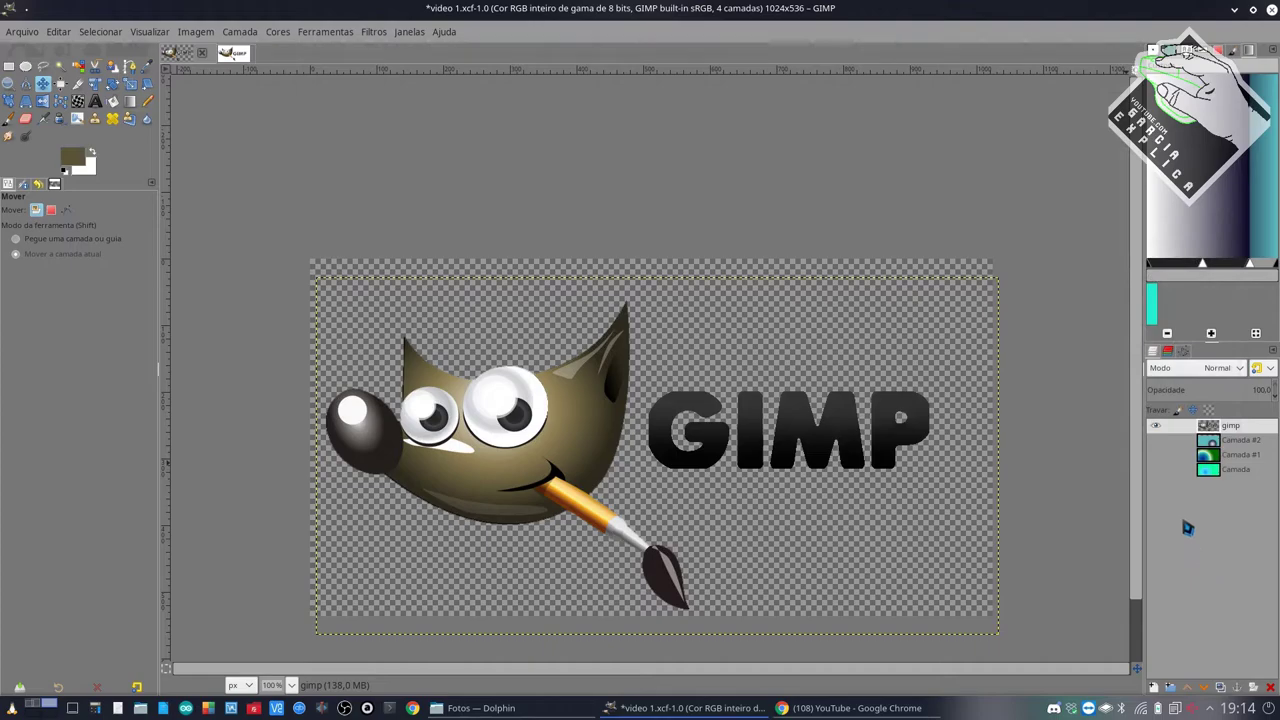
- Check the merged gimp layer's visibility and shift the combined logo slightly up-left
click(1157, 427)
click(1157, 427)
click(1157, 427)
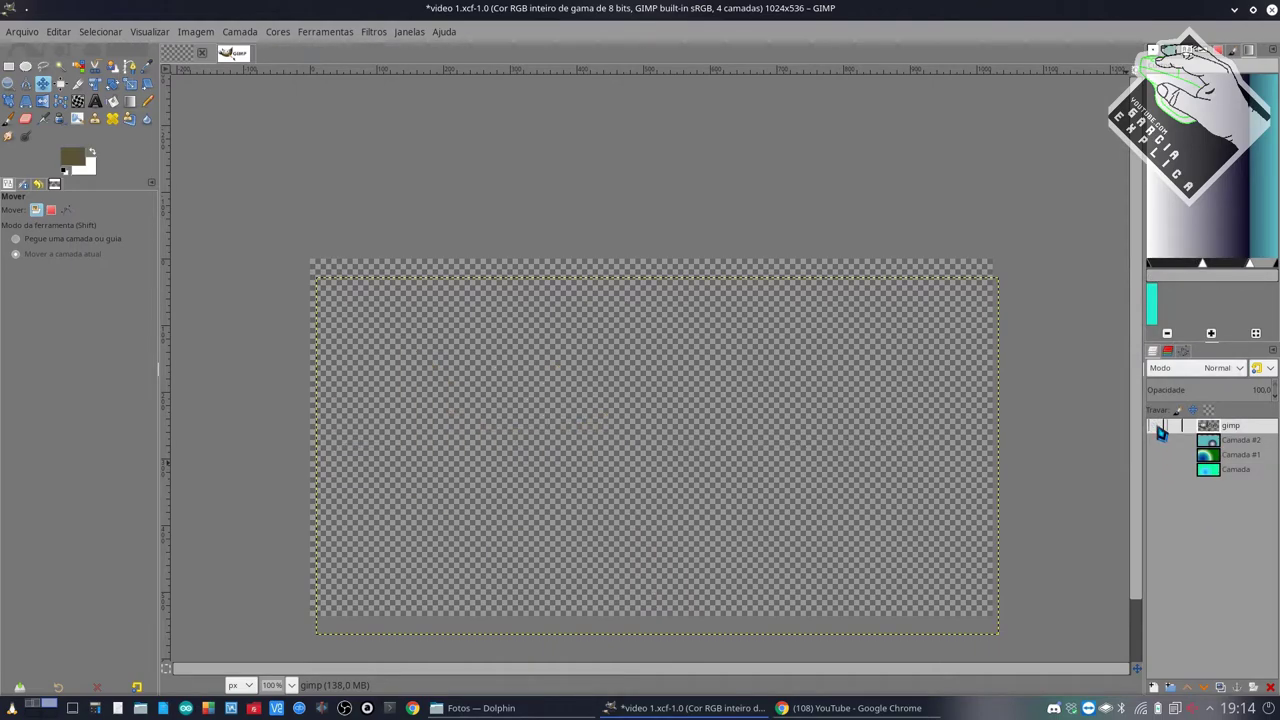
click(1157, 427)
click(1157, 427)
click(1157, 427)
click(1157, 427)
click(1157, 427)
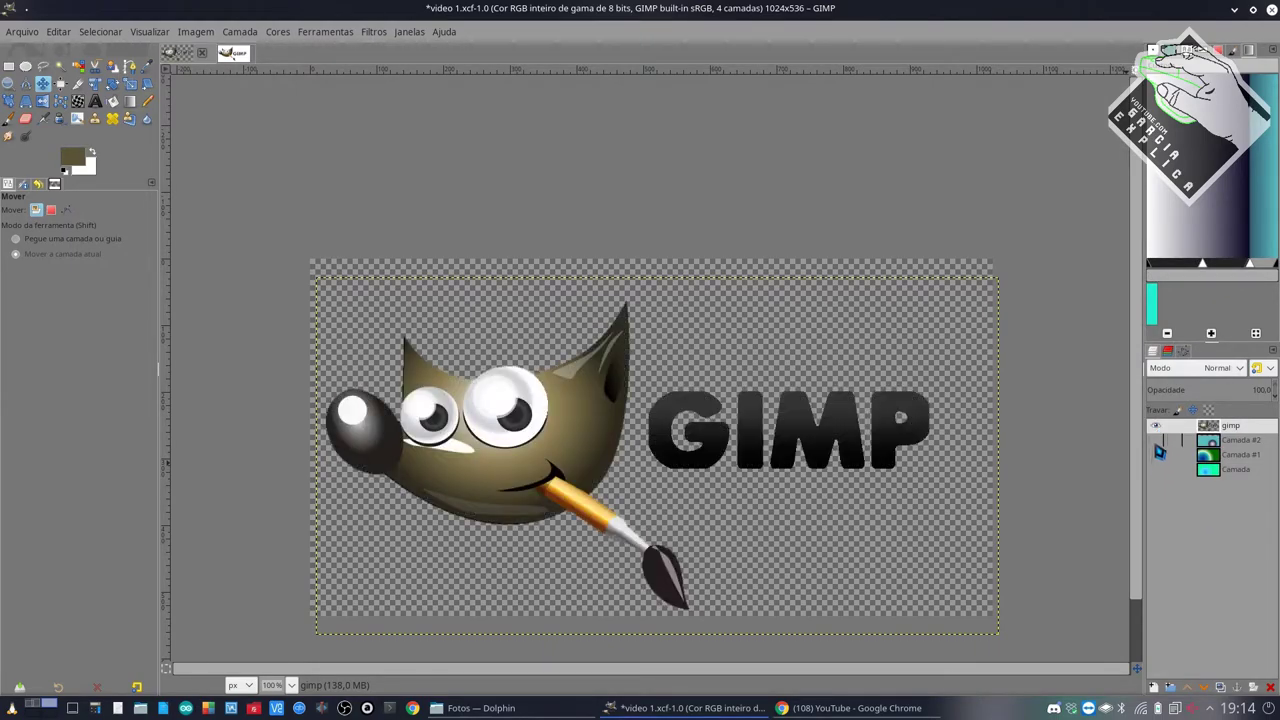
click(1157, 427)
click(1157, 427)
mouse_move(786, 476)
mouse_down()
mouse_move(981, 576)
mouse_move(750, 473)
mouse_up()
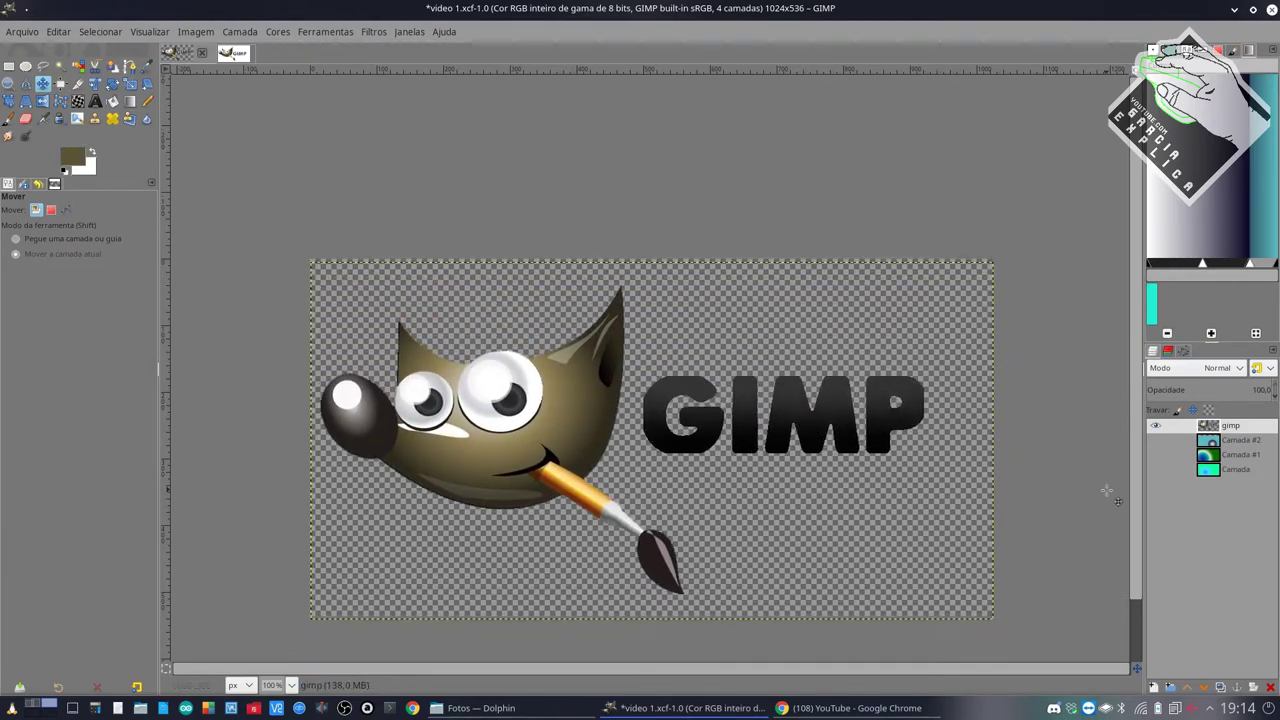
right_click(1242, 440)
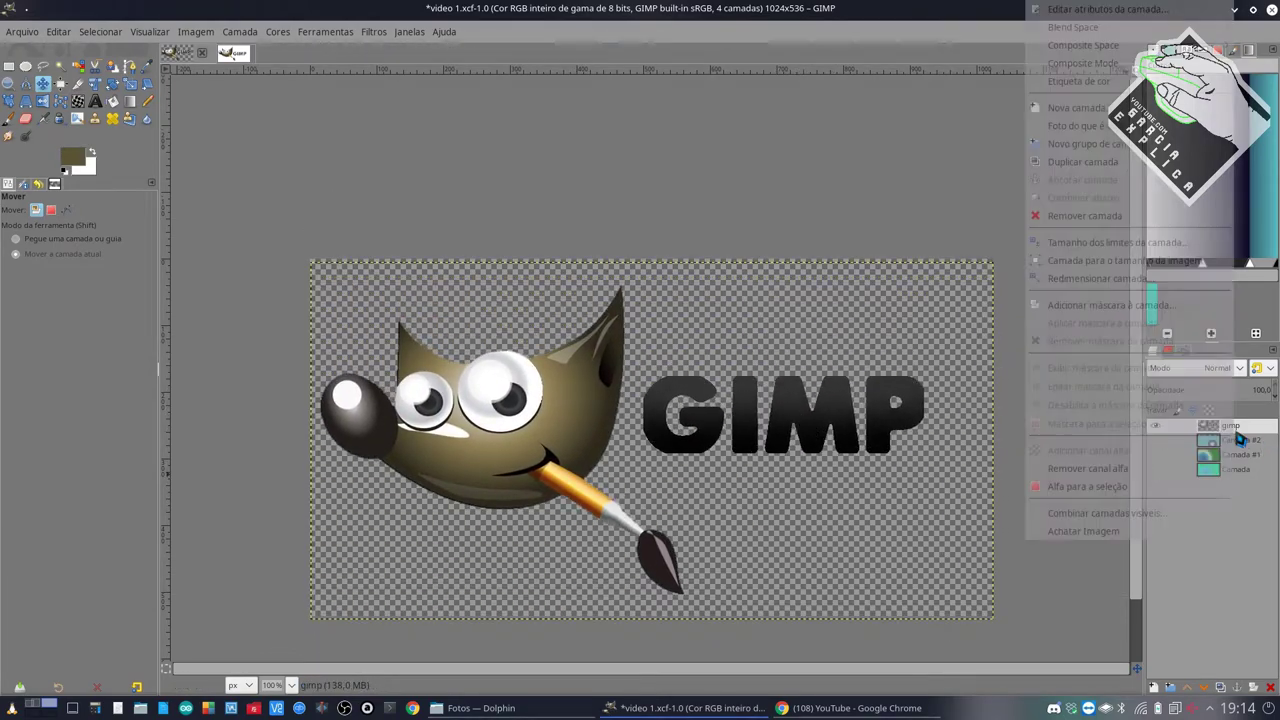
- Select the logo artwork's outline and grow the selection by 3 px
click(1152, 488)
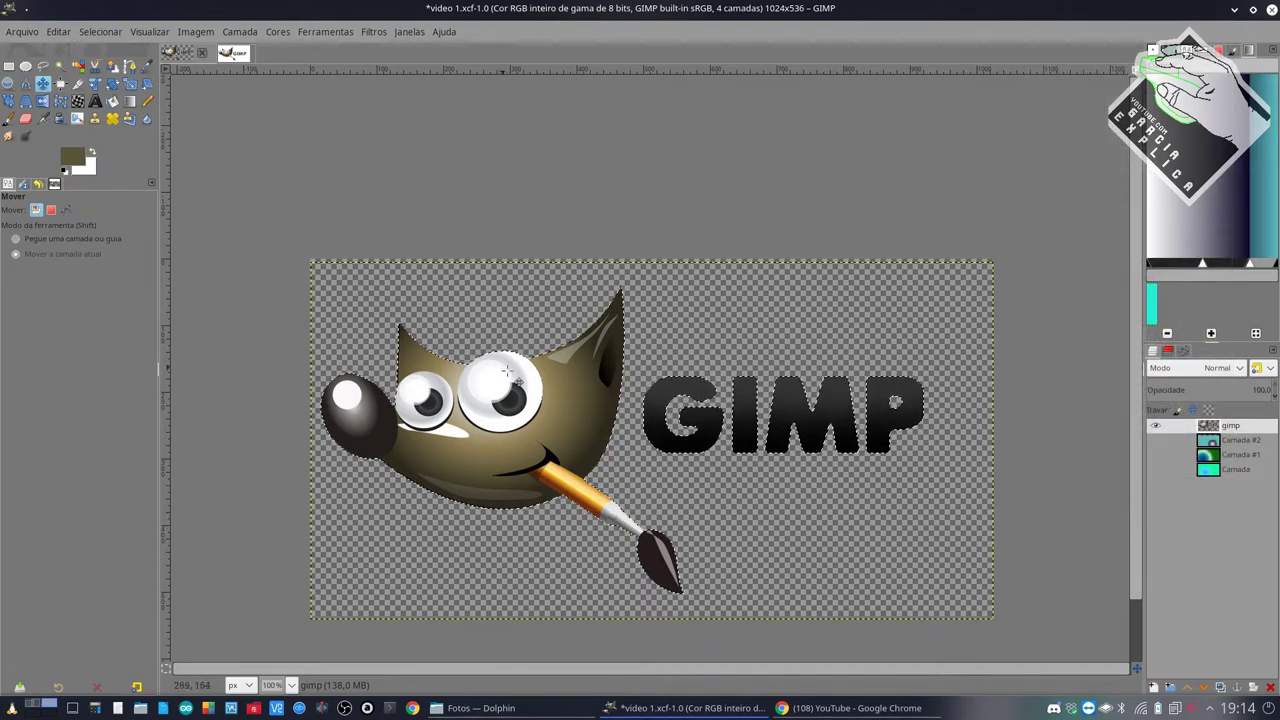
click(62, 32)
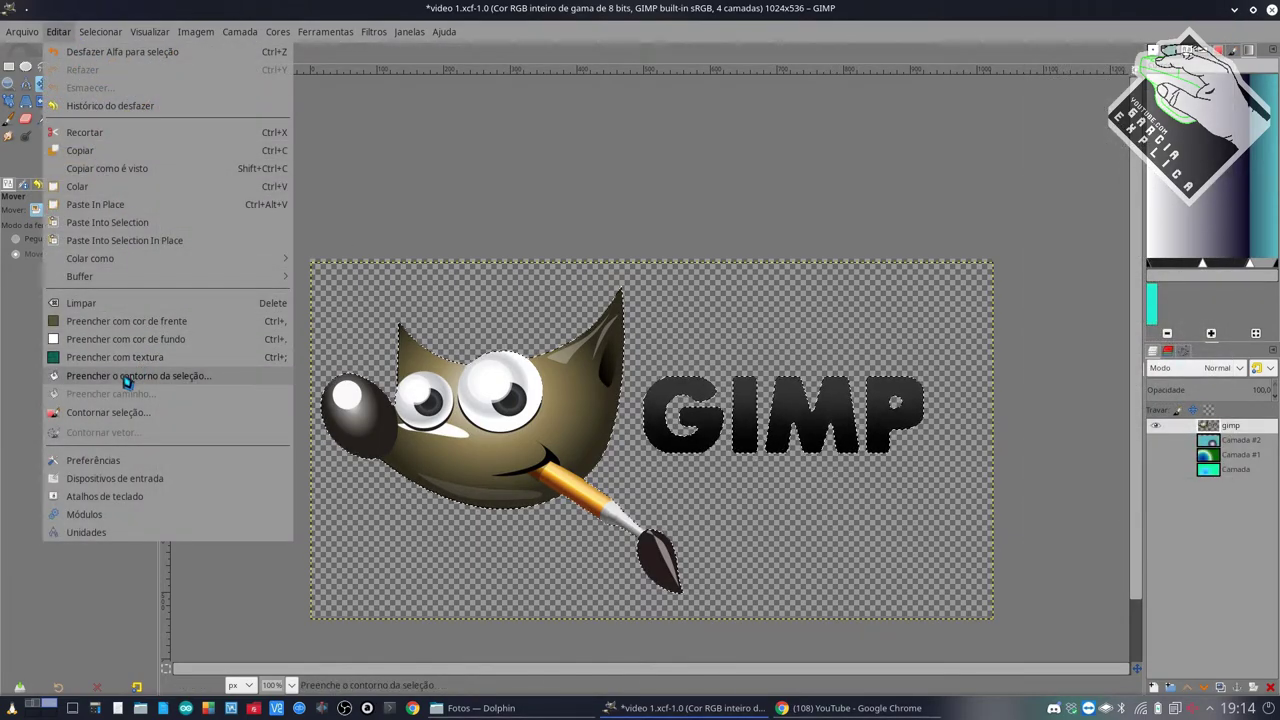
click(142, 254)
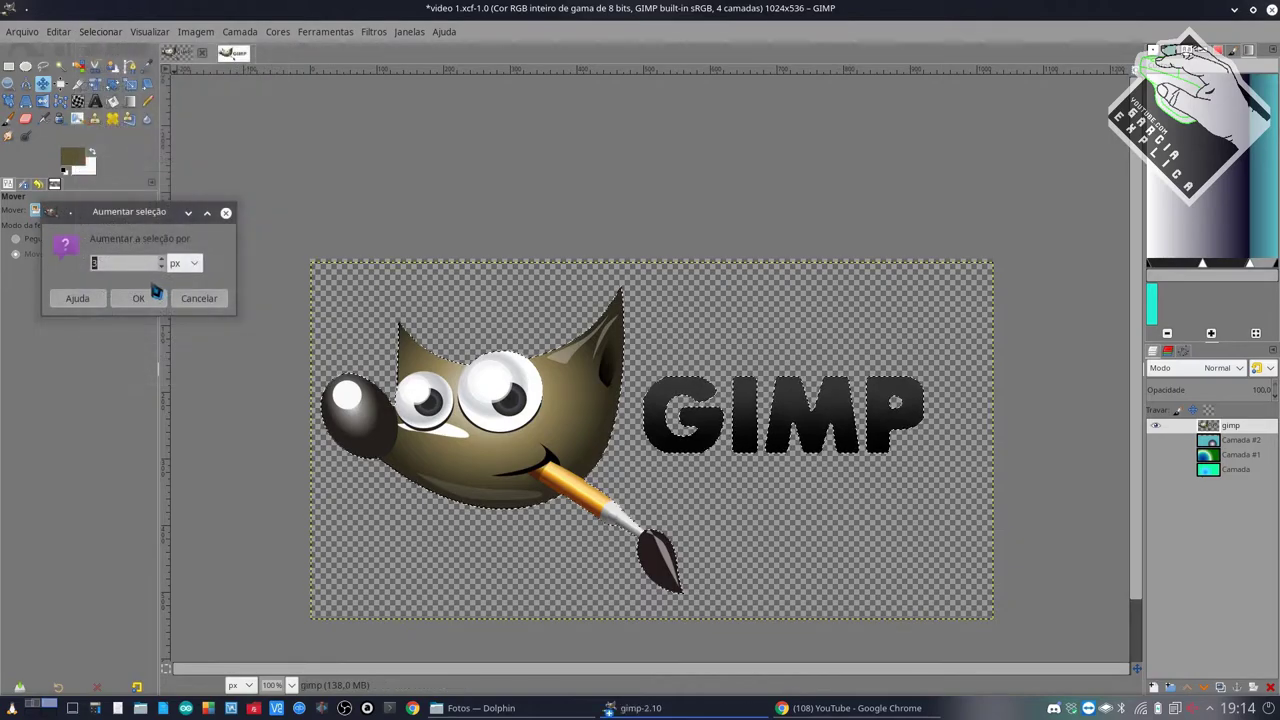
click(146, 300)
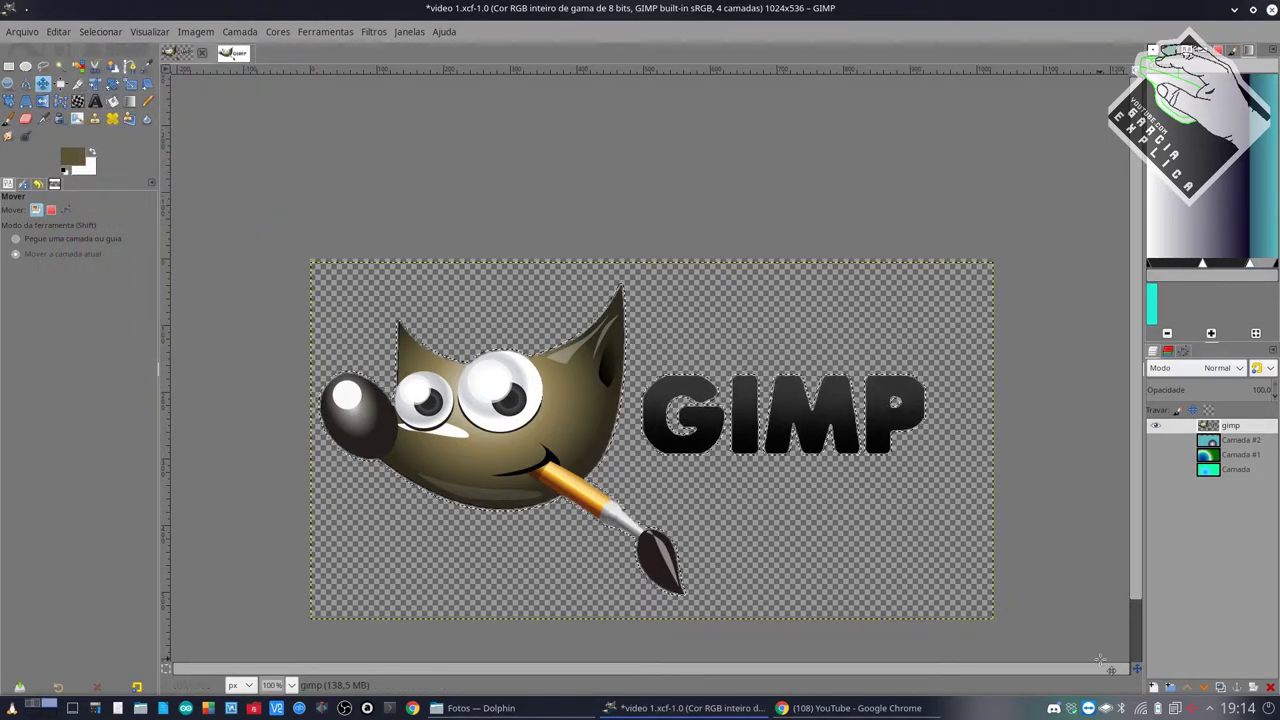
- Add transparent layer Camada #3 below the gimp layer and fill the selection with white
click(1153, 687)
click(1175, 677)
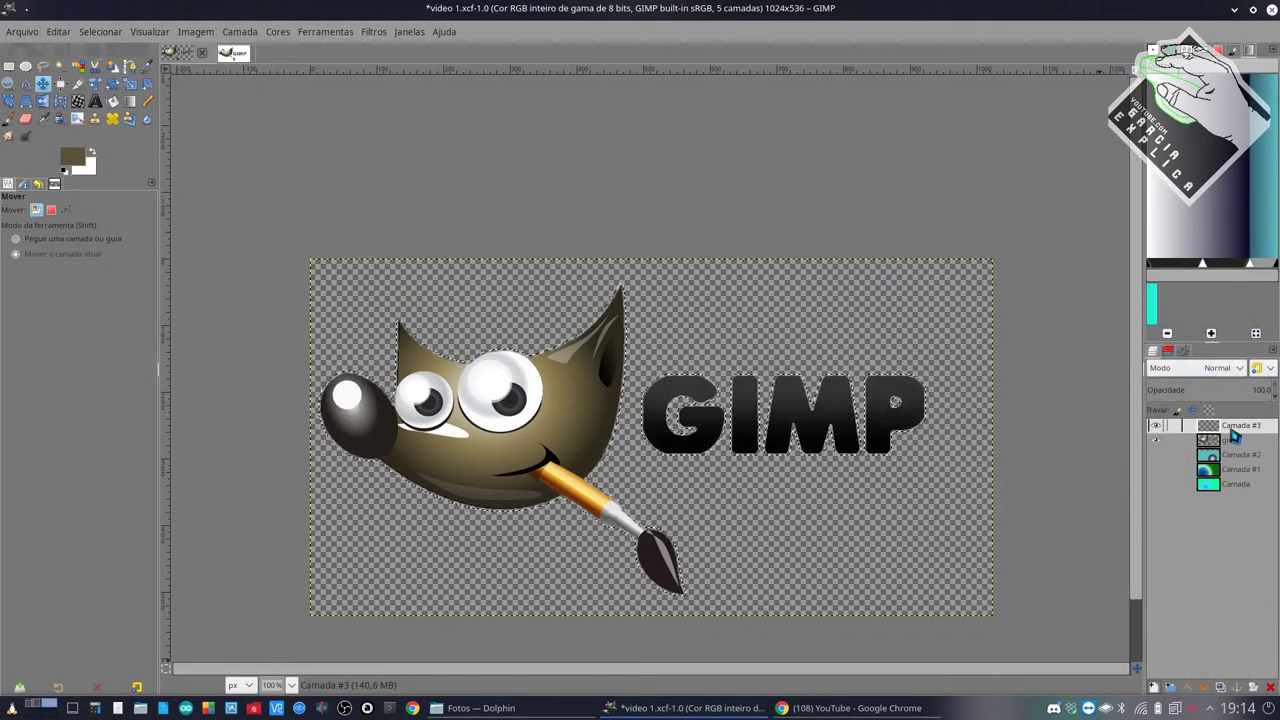
drag(1234, 437, 1234, 448)
click(62, 31)
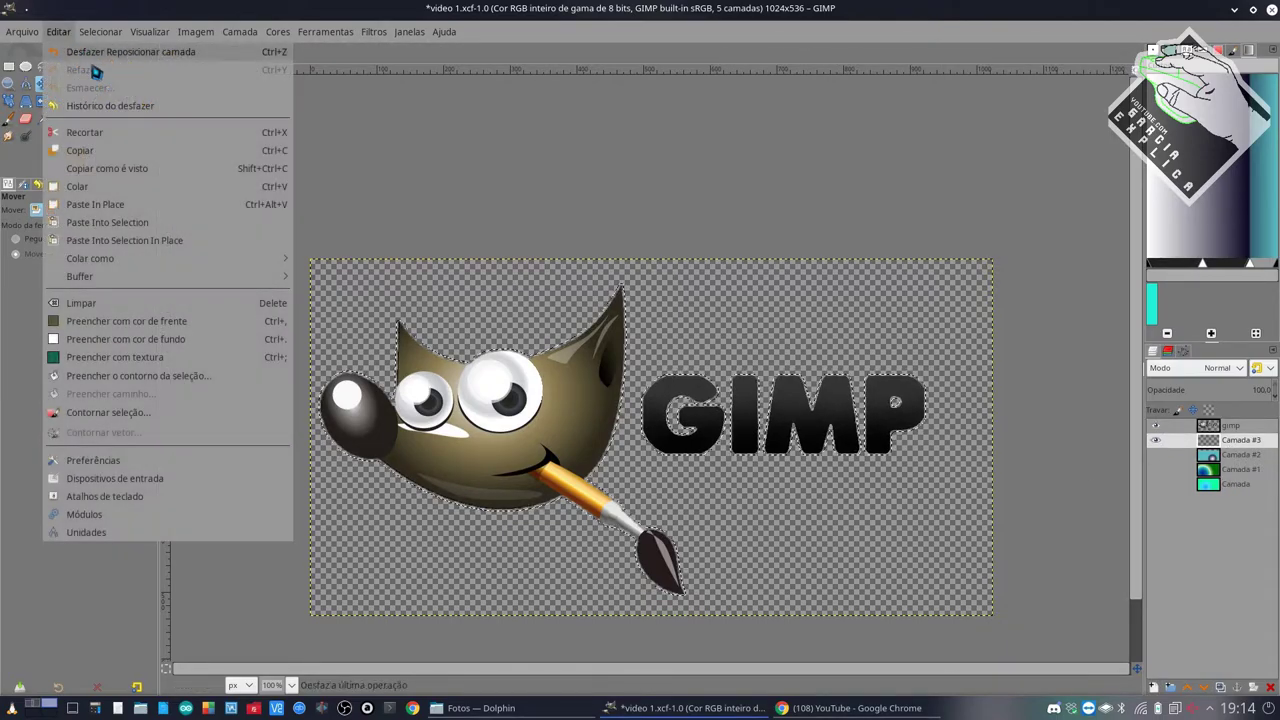
click(150, 322)
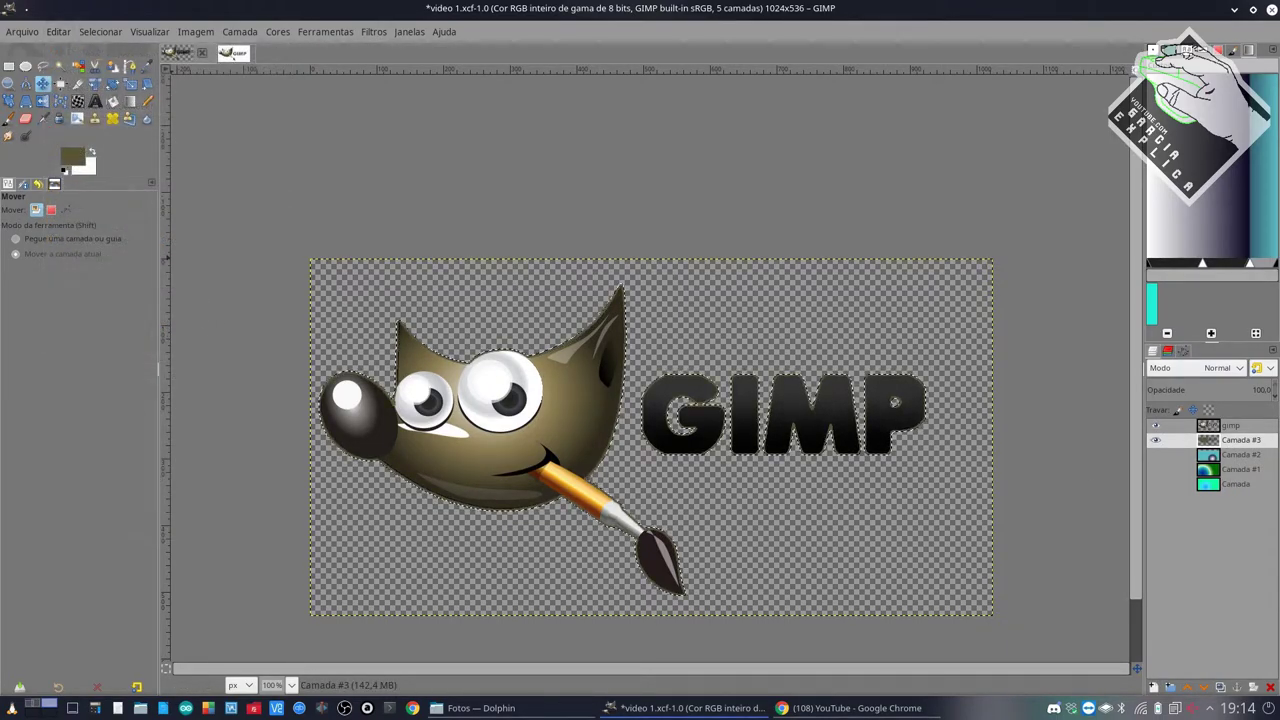
click(58, 31)
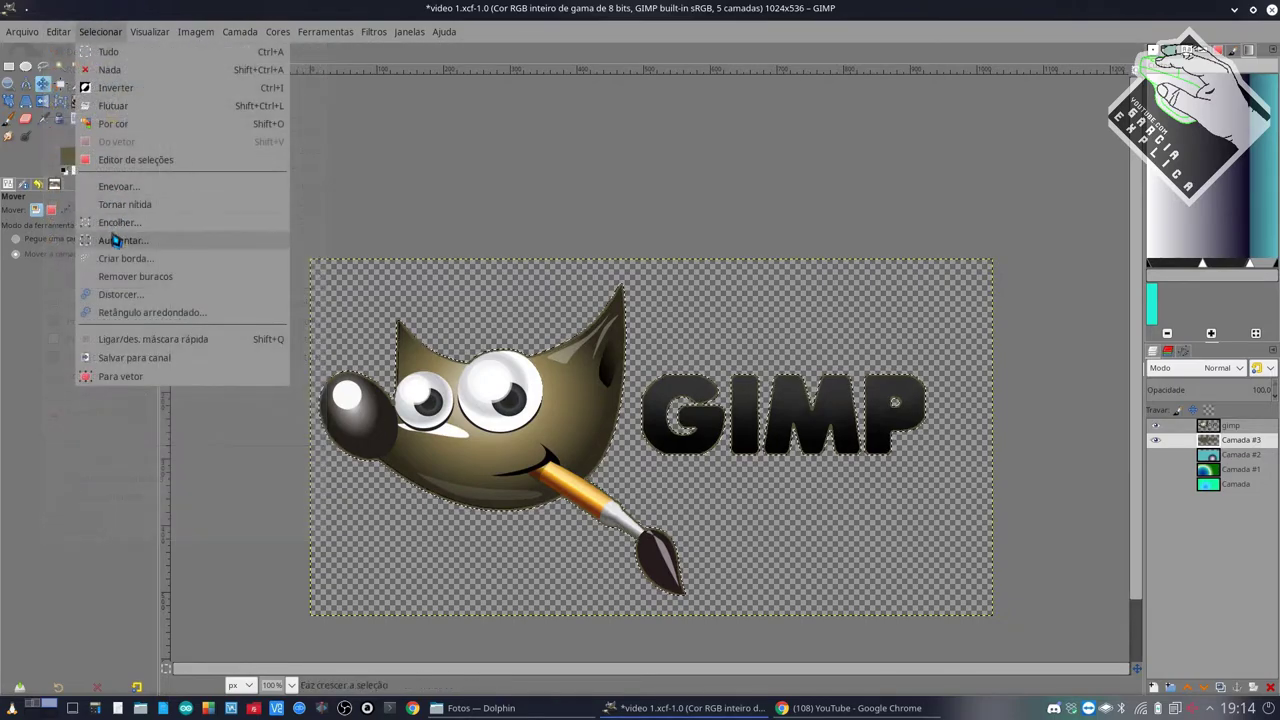
click(85, 342)
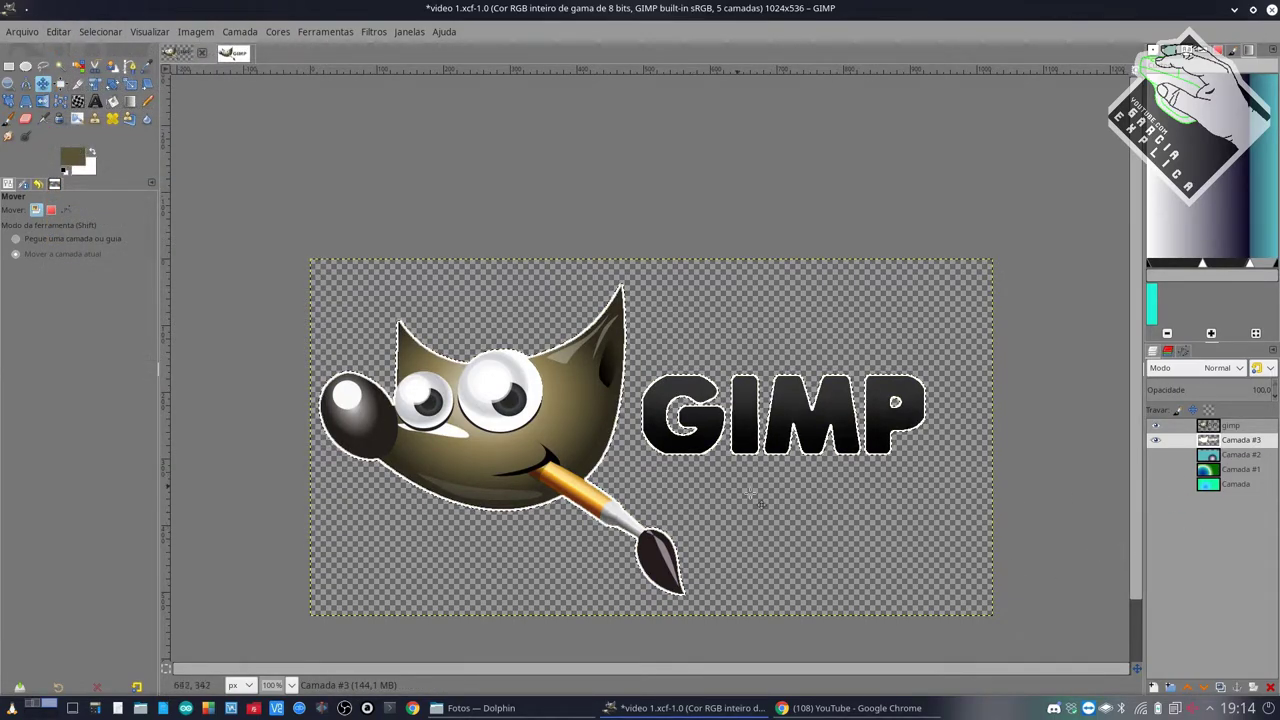
- Show the cyan sphere layer Camada #2 and undo the stray layer offsets
click(1156, 455)
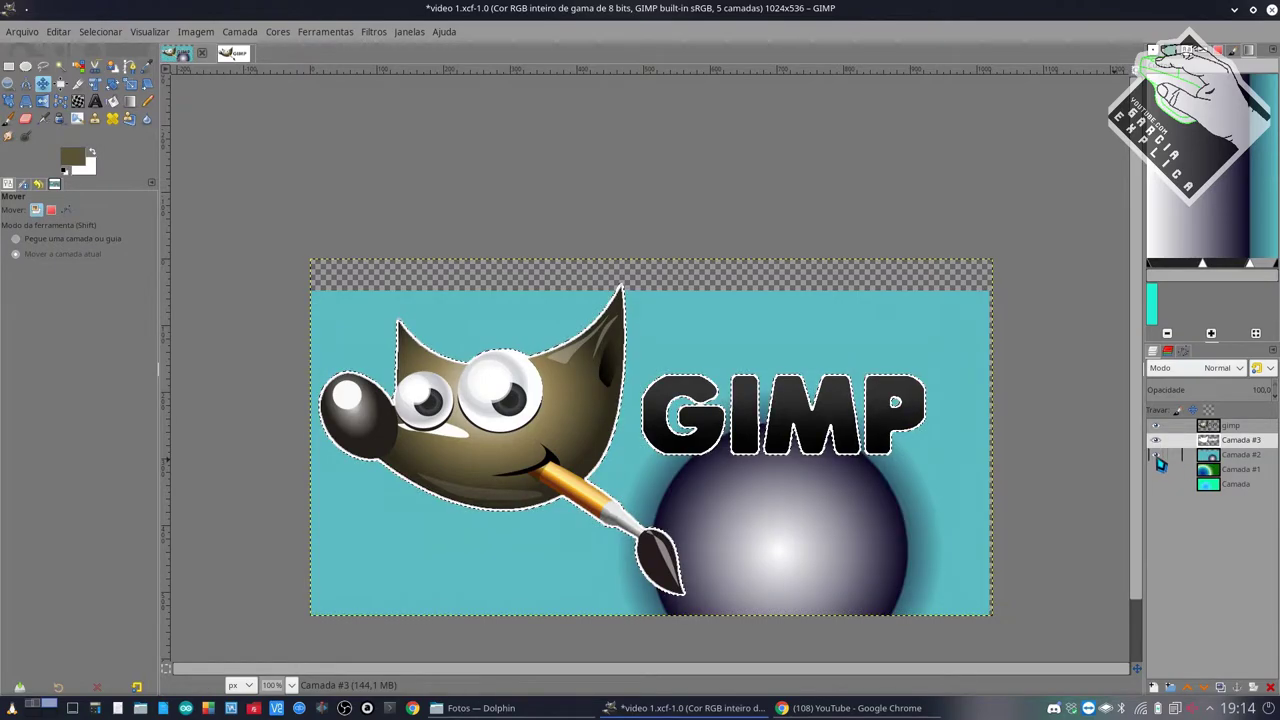
drag(925, 489, 947, 461)
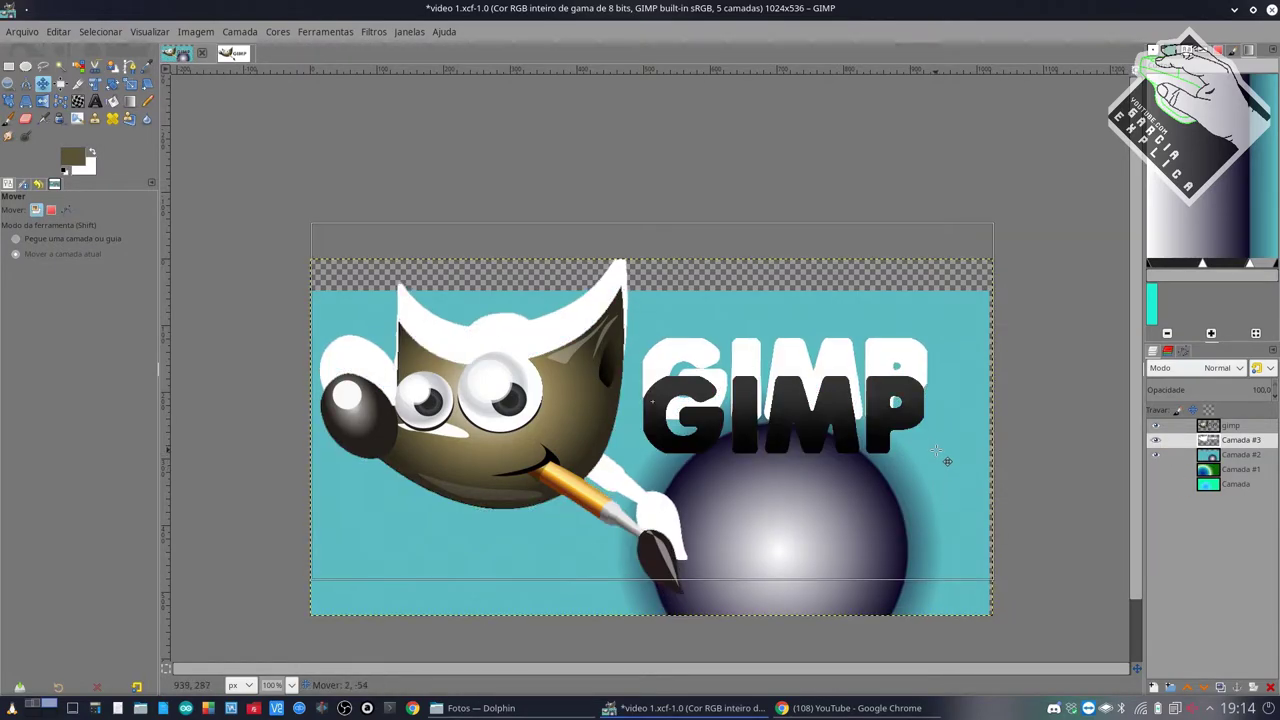
key(ctrl+z)
click(1240, 456)
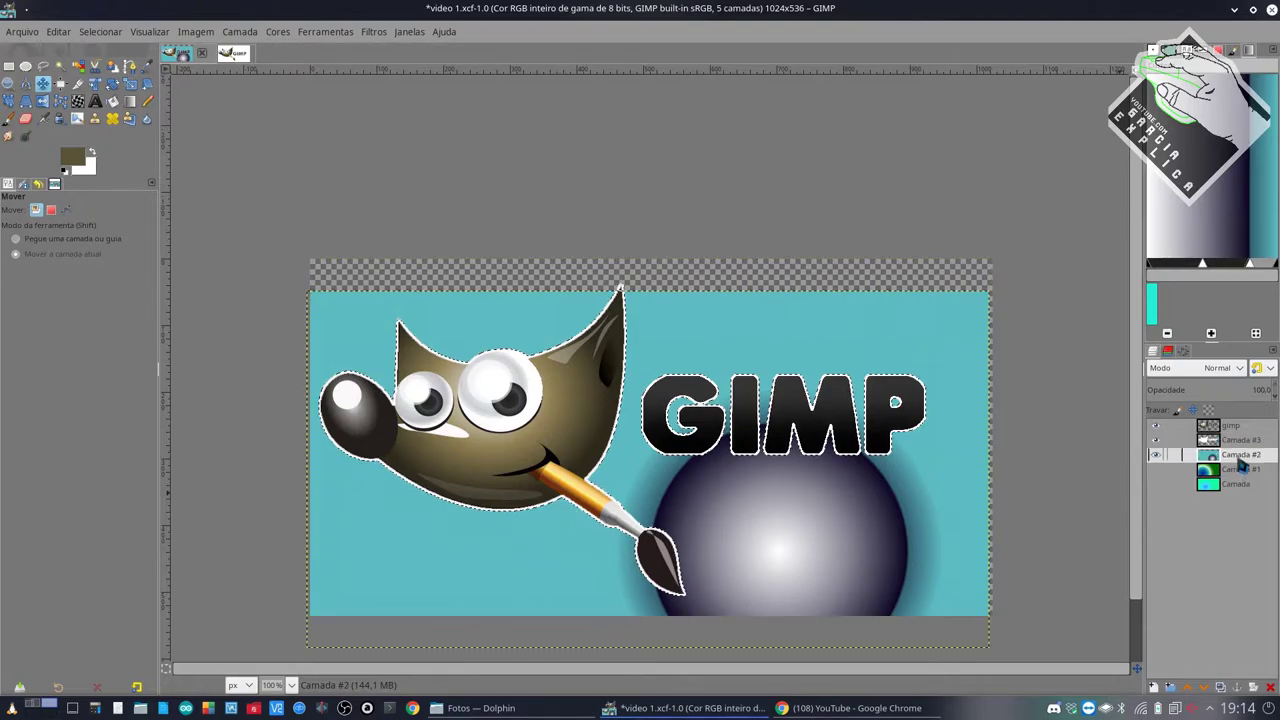
key(ctrl+z)
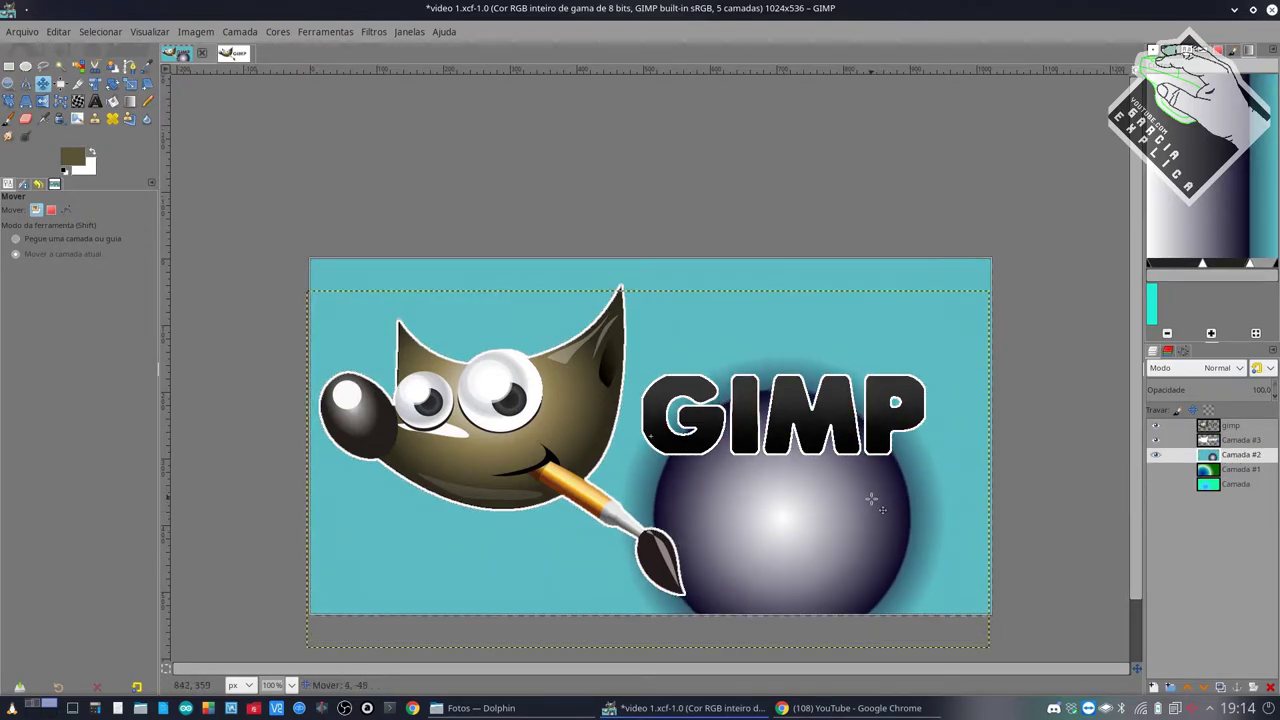
- Show the white outline layer and hide the cyan sphere and green gradient backgrounds
click(1155, 440)
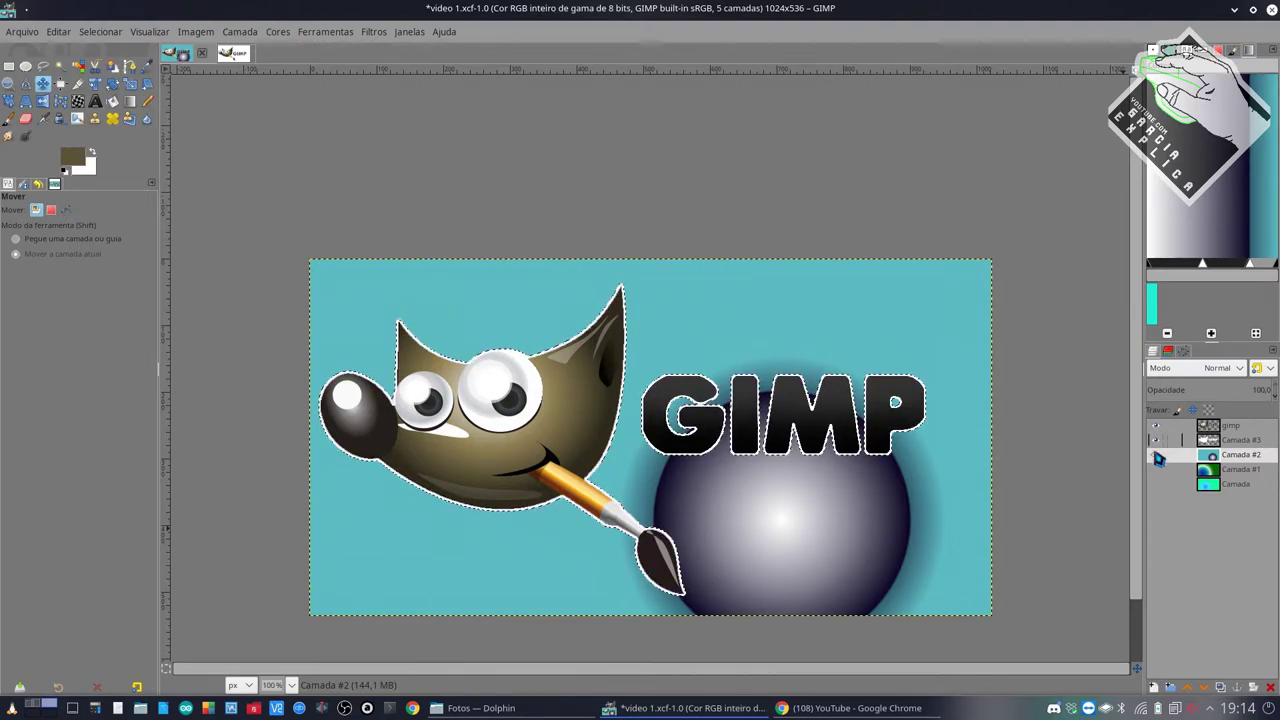
click(1155, 455)
click(1155, 469)
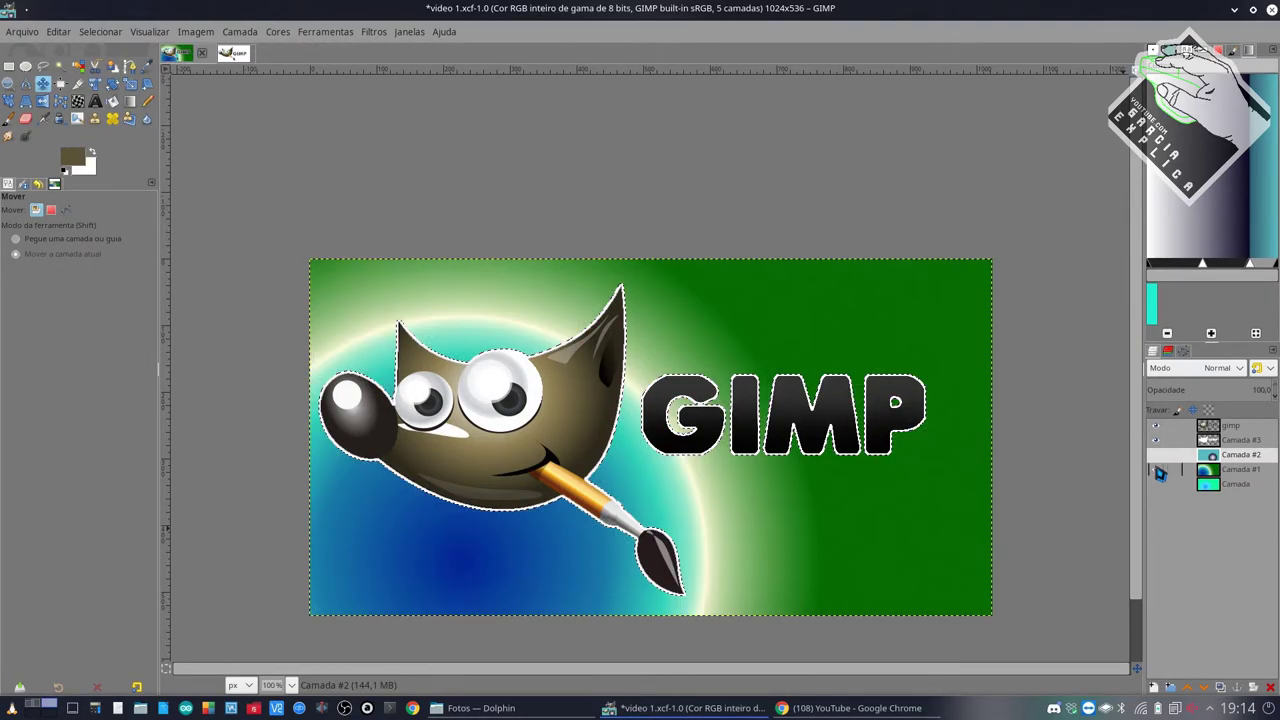
click(1155, 469)
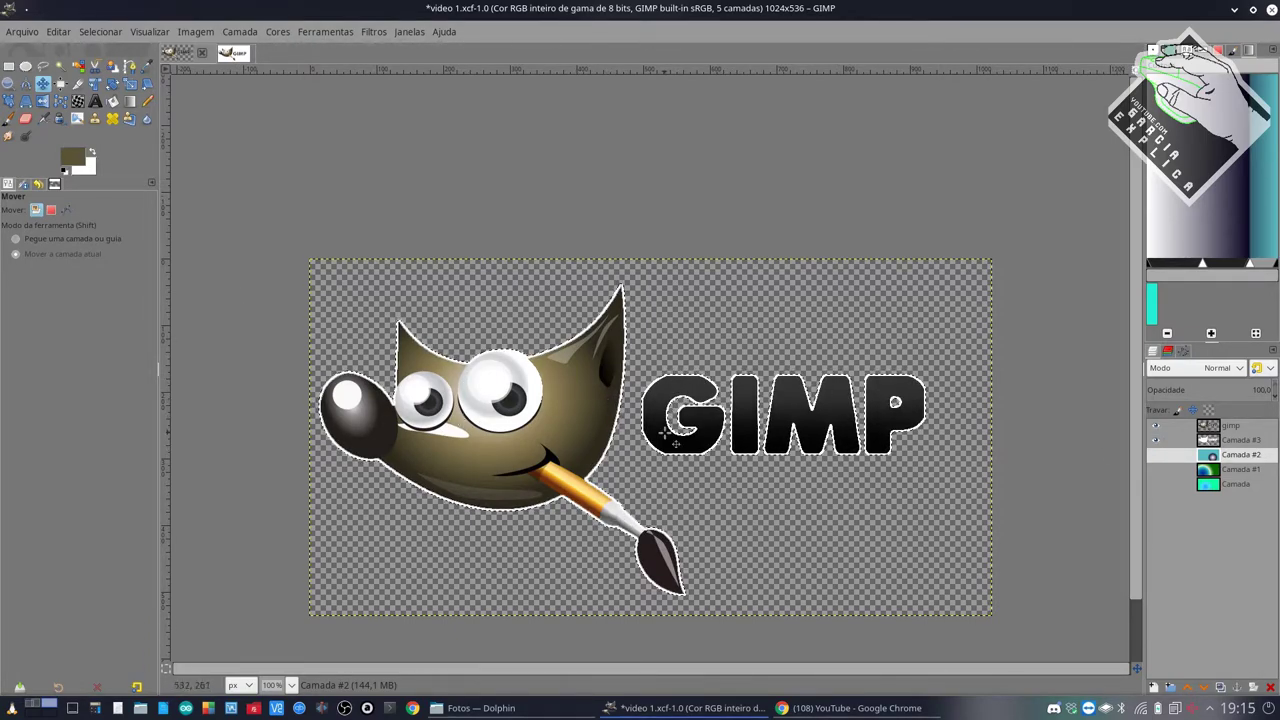
- Toggle the white outline and gimp logo layers' visibility, leaving the gimp layer selected
click(1155, 440)
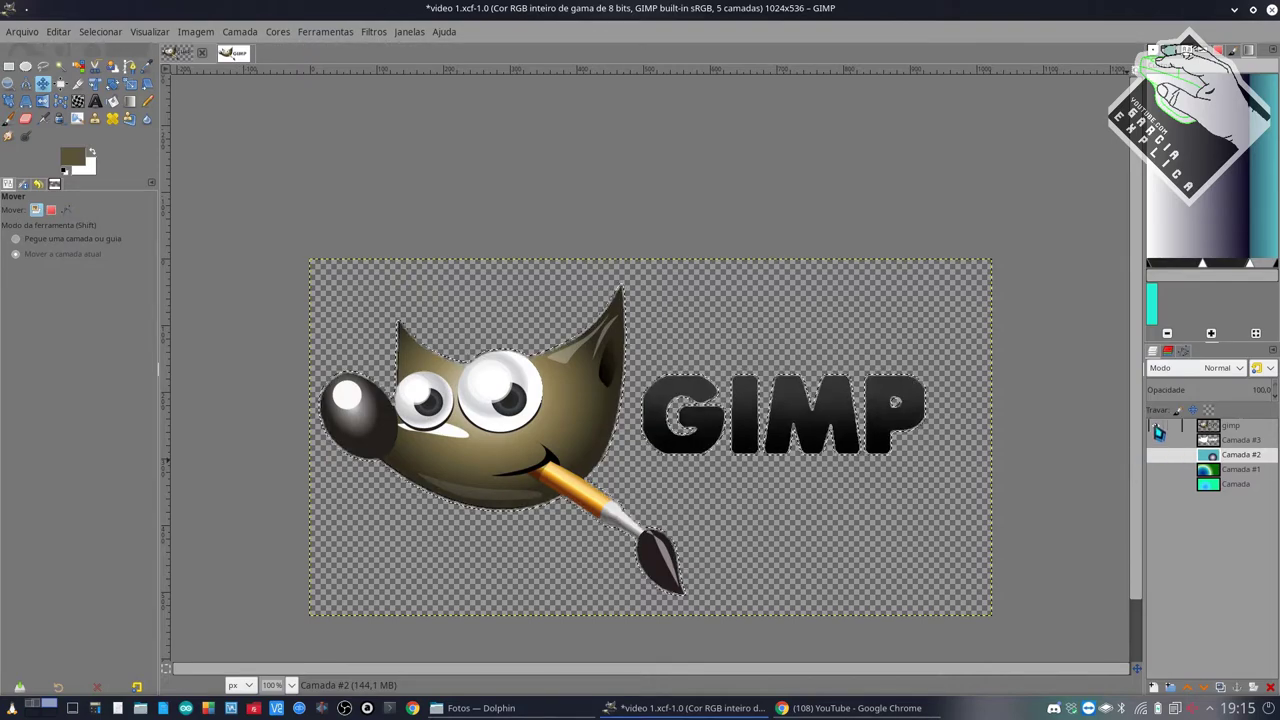
shift+click(1156, 440)
shift+click(1157, 440)
shift+click(1157, 452)
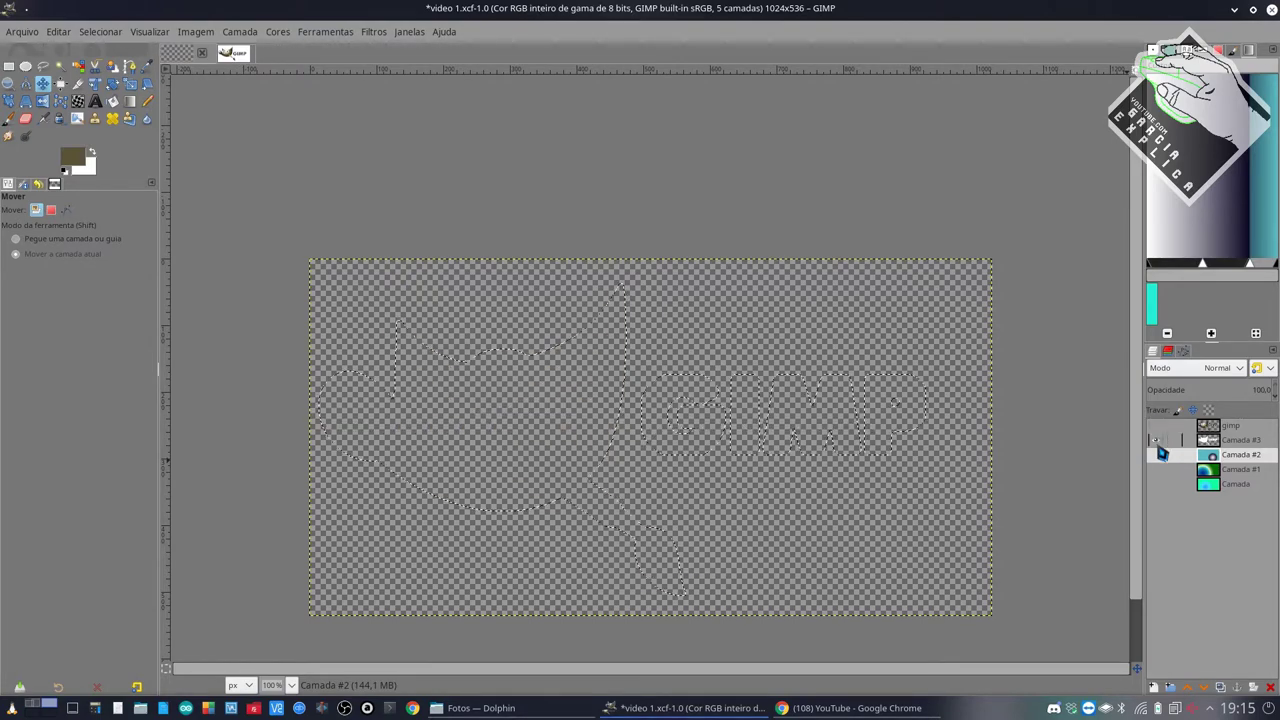
shift+click(1157, 452)
- Trial-merge the gimp layer down and move it, then undo both to restore it
right_click(1243, 427)
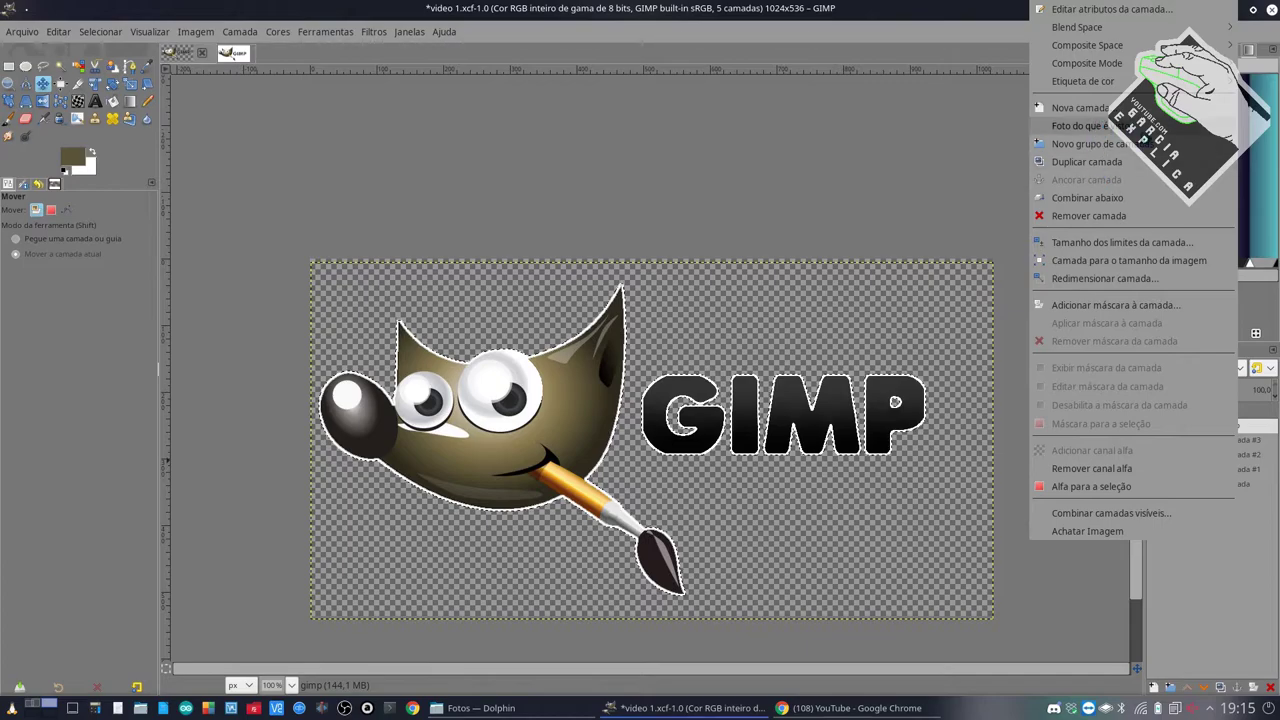
click(1120, 198)
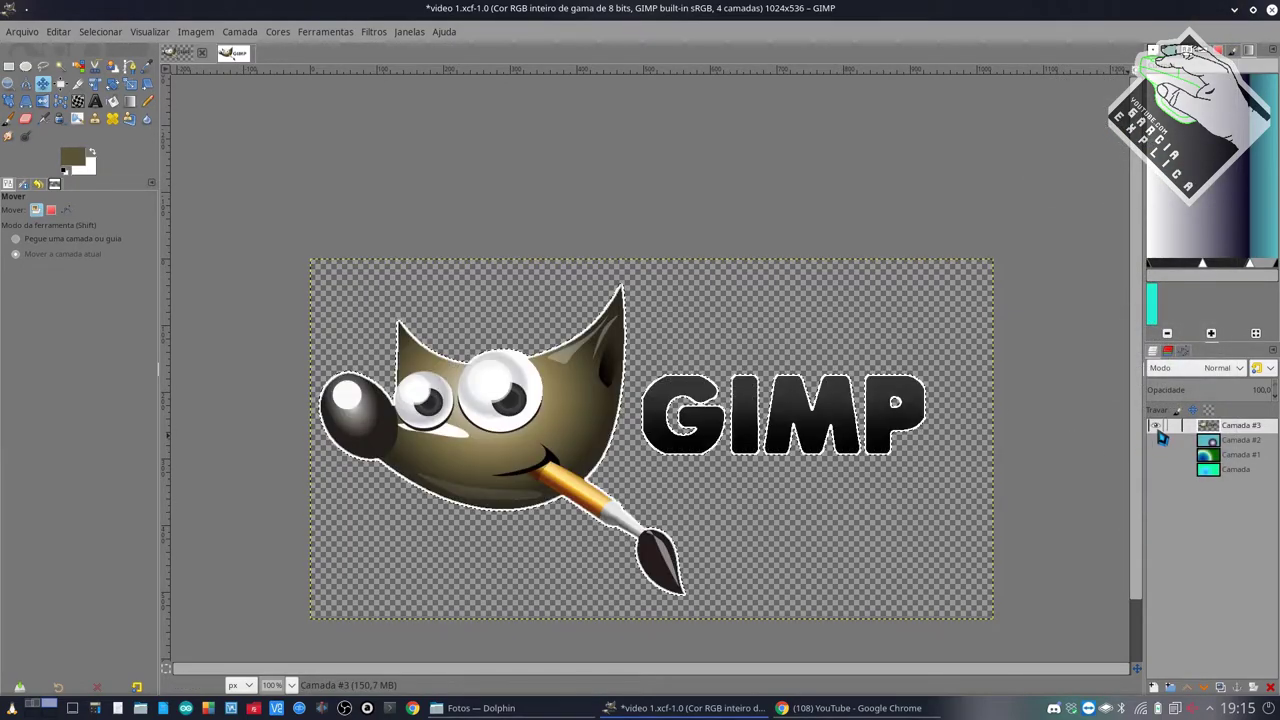
mouse_move(807, 395)
mouse_down()
mouse_move(918, 460)
mouse_move(828, 410)
mouse_up()
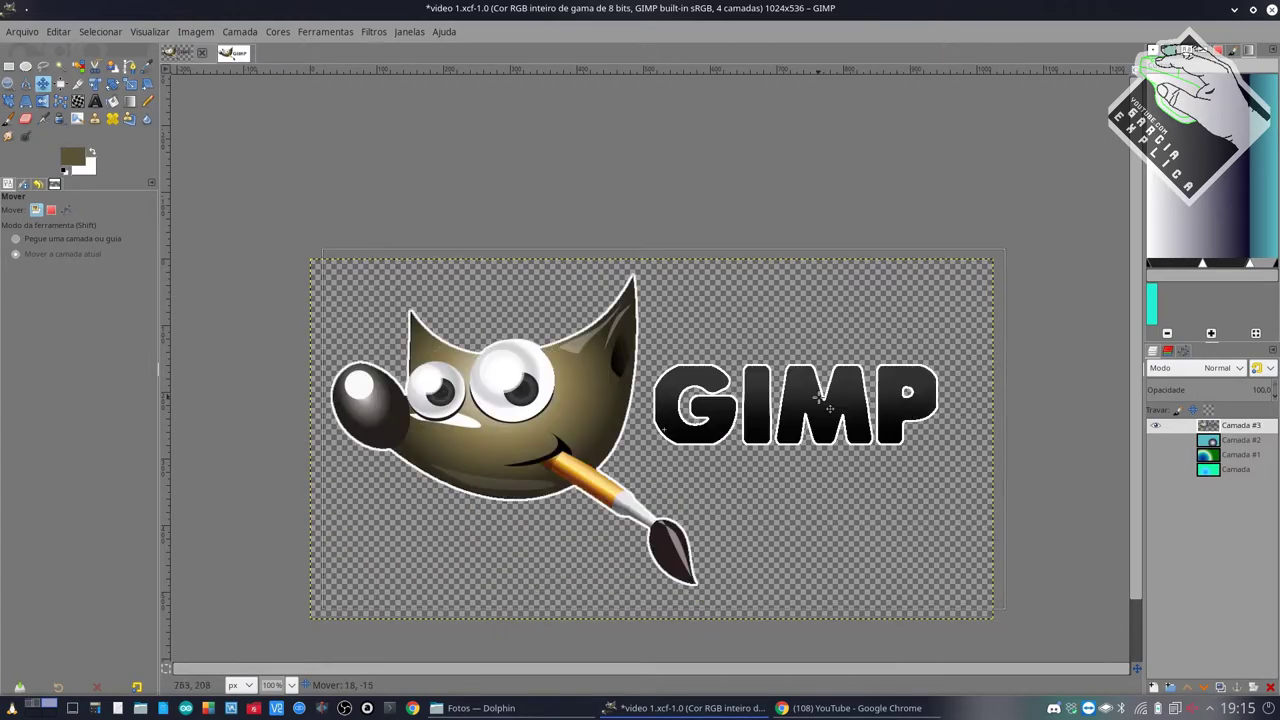
key(ctrl+z)
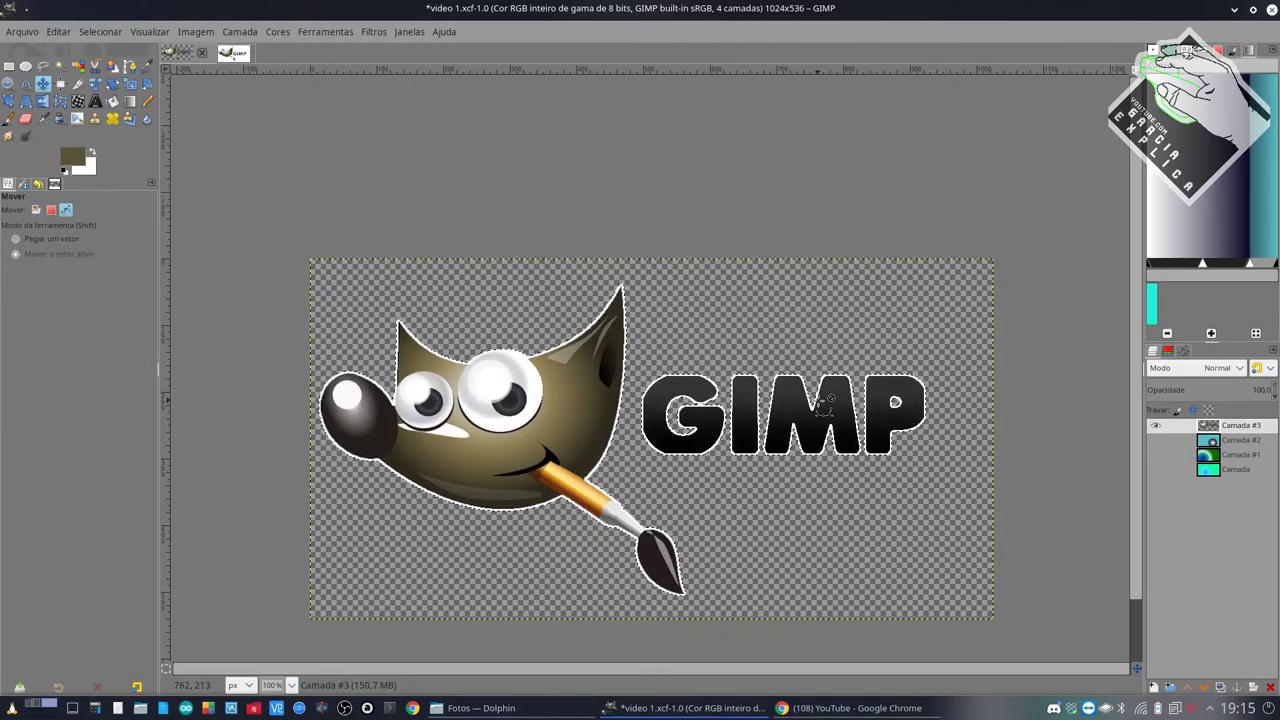
key(ctrl+z)
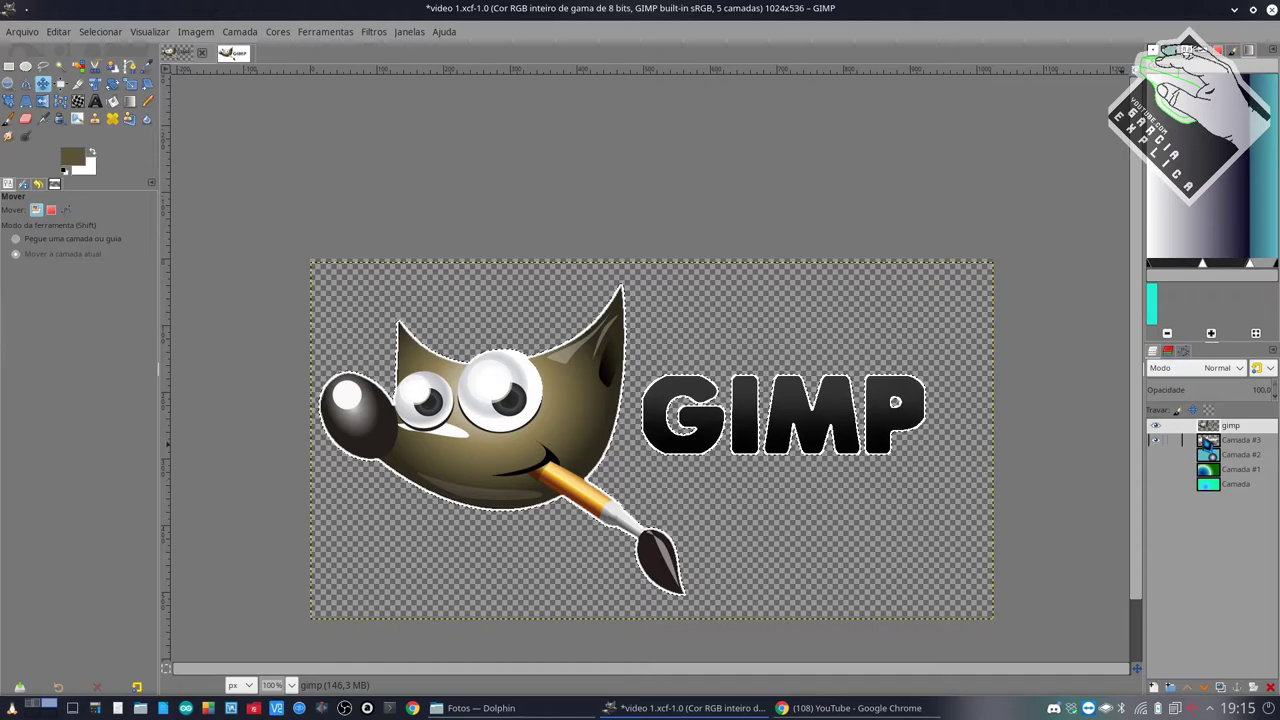
- Shift the Camada #3 and gimp layers and delete the gimp logo layer as a trial
click(1230, 442)
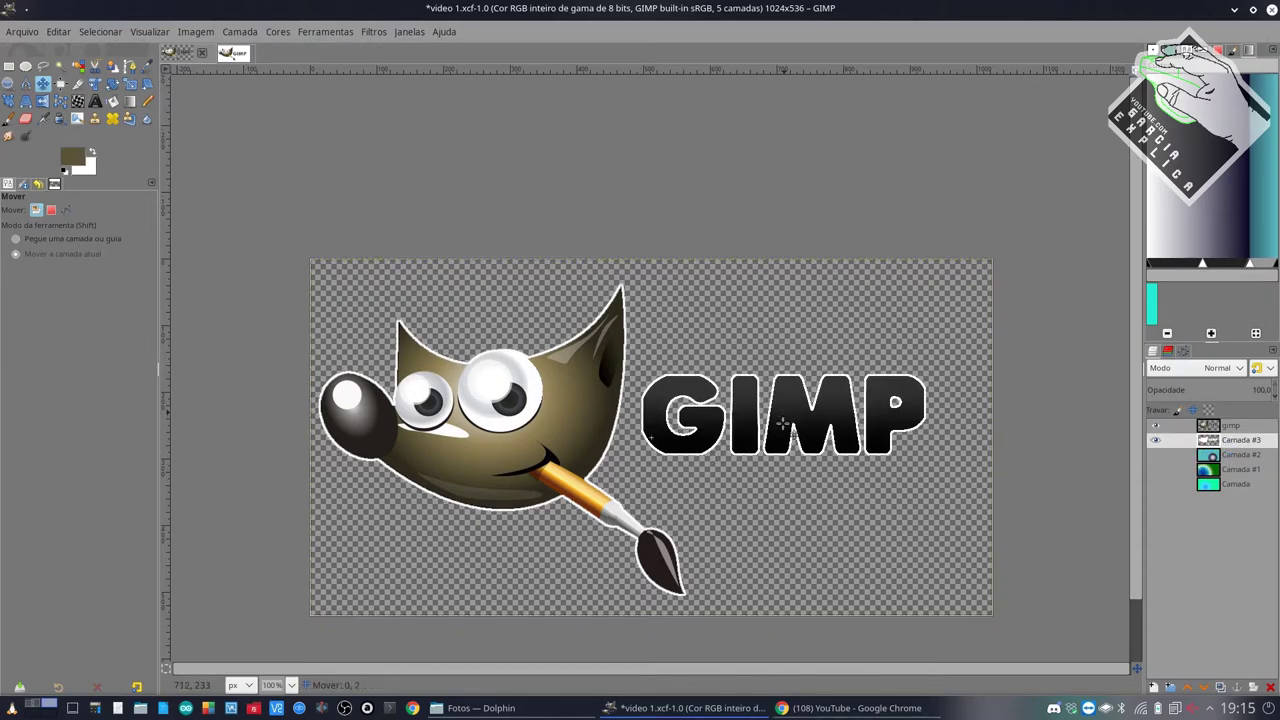
drag(785, 414, 783, 490)
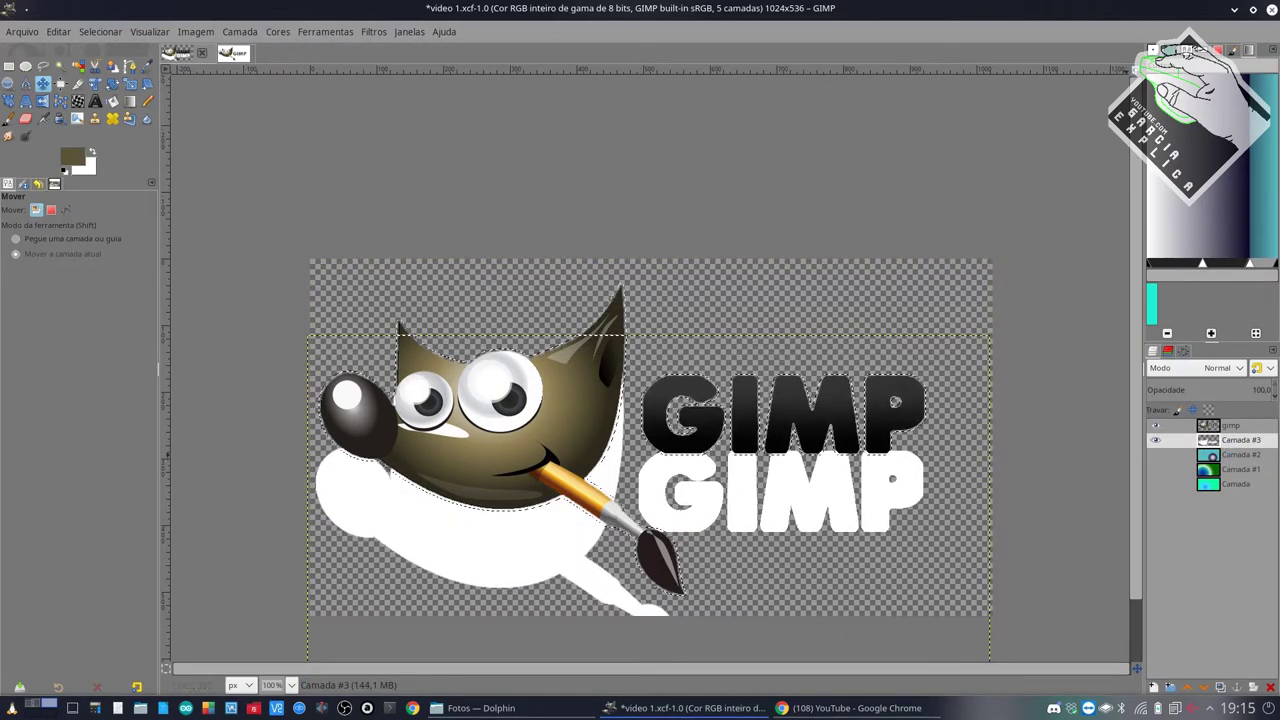
drag(841, 414, 840, 385)
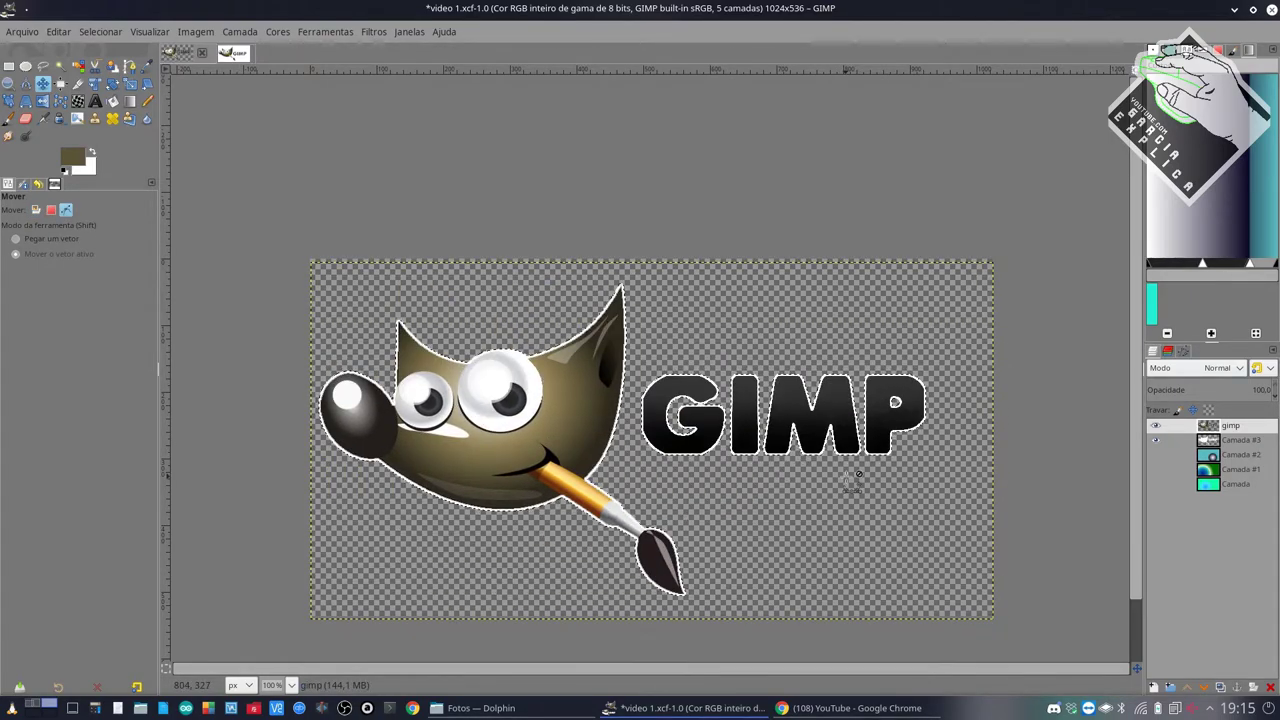
right_click(1232, 432)
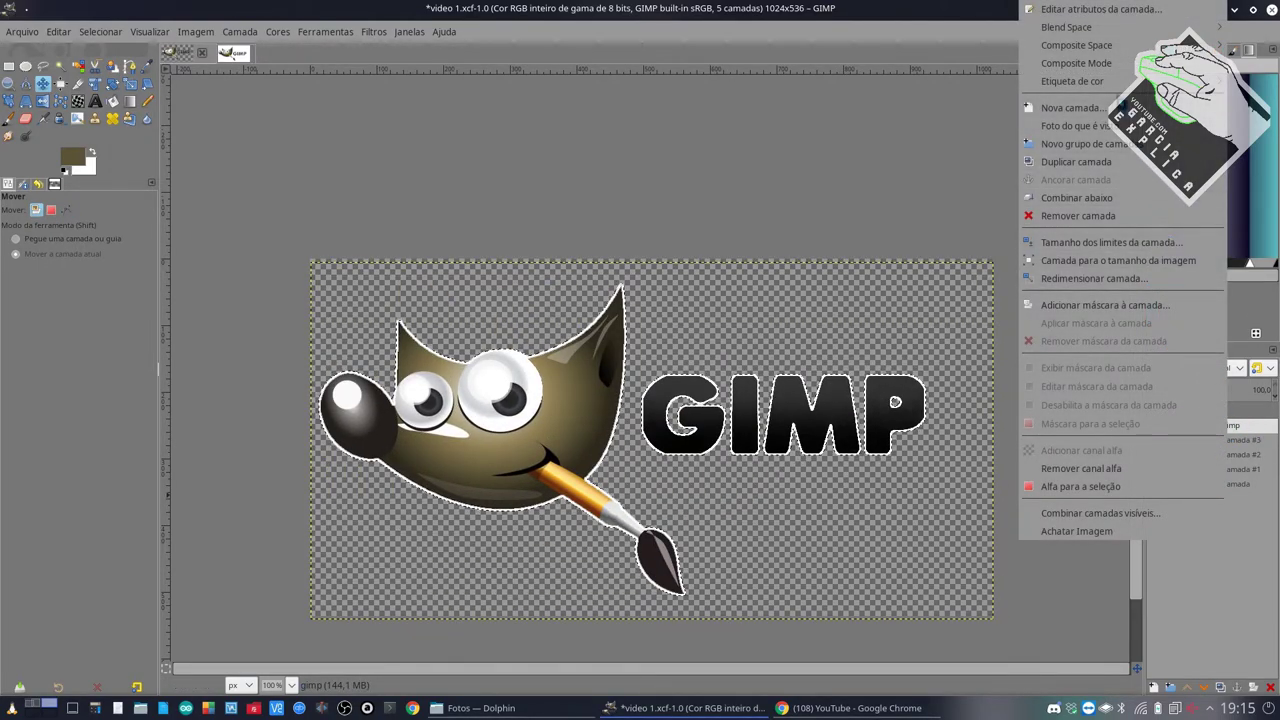
click(1078, 215)
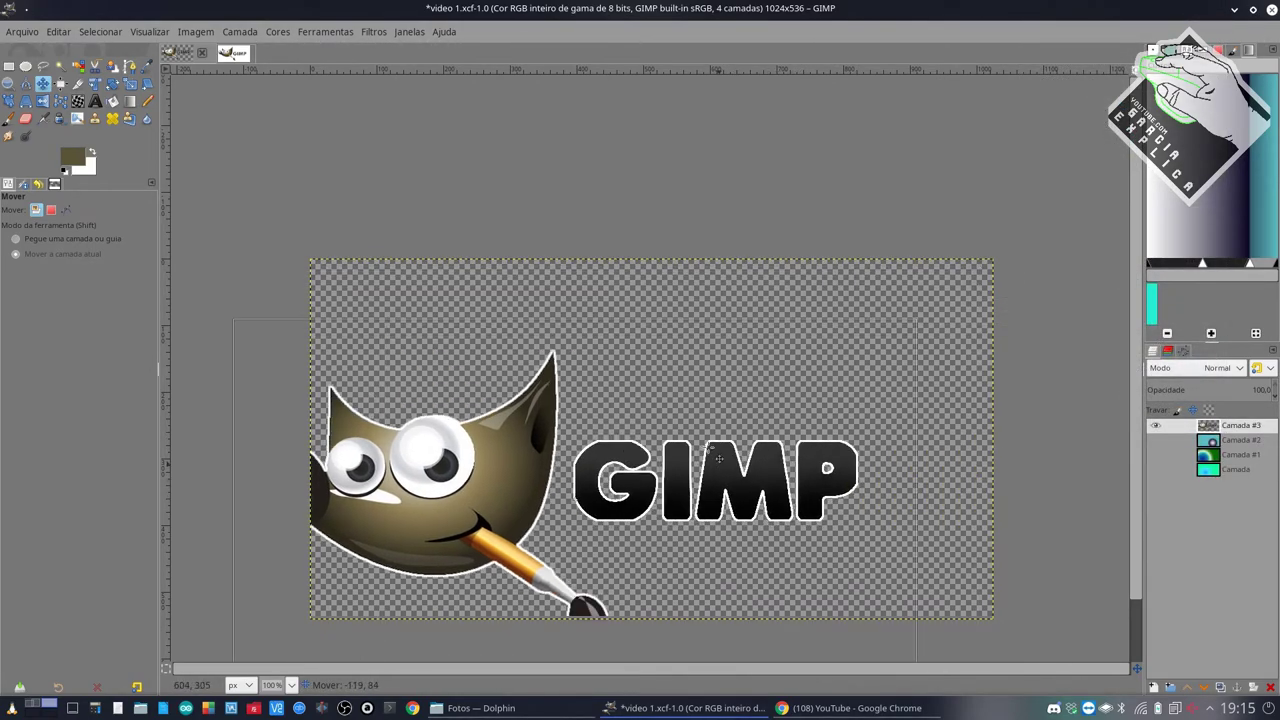
drag(793, 408, 798, 422)
- Open Camada #3's layer context menu twice, dismissing it without changes
right_click(1238, 432)
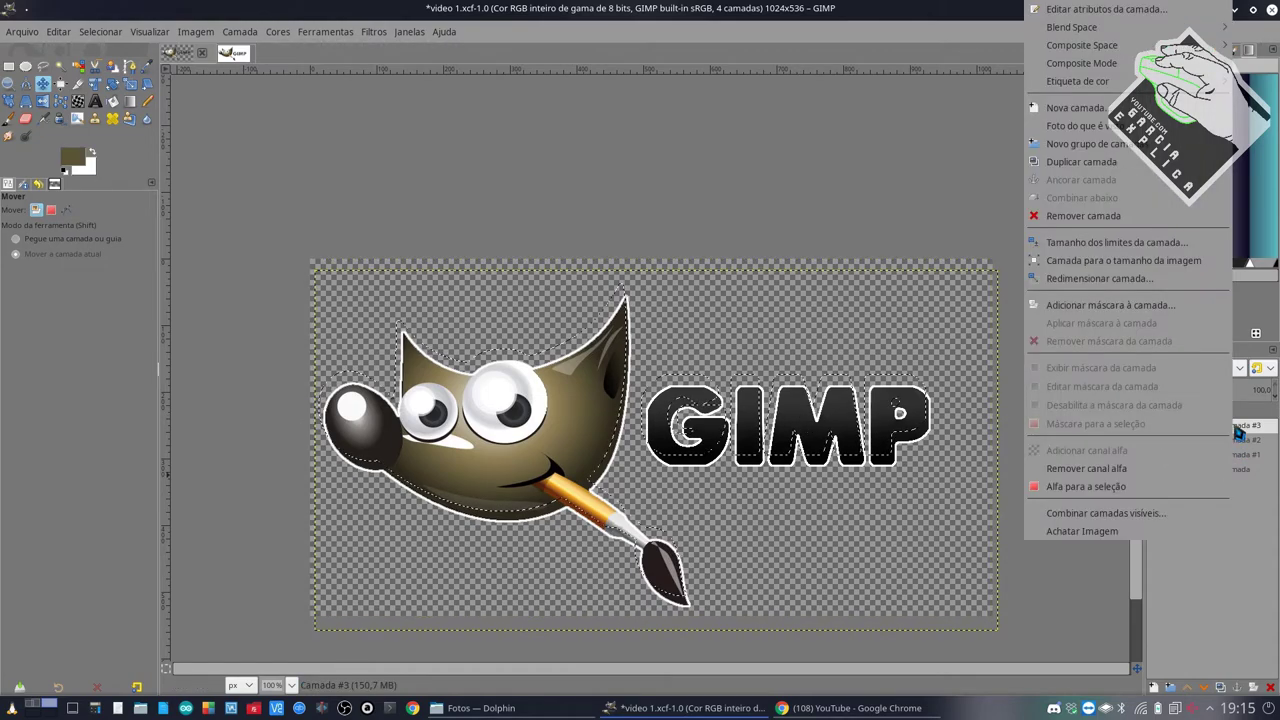
click(1234, 572)
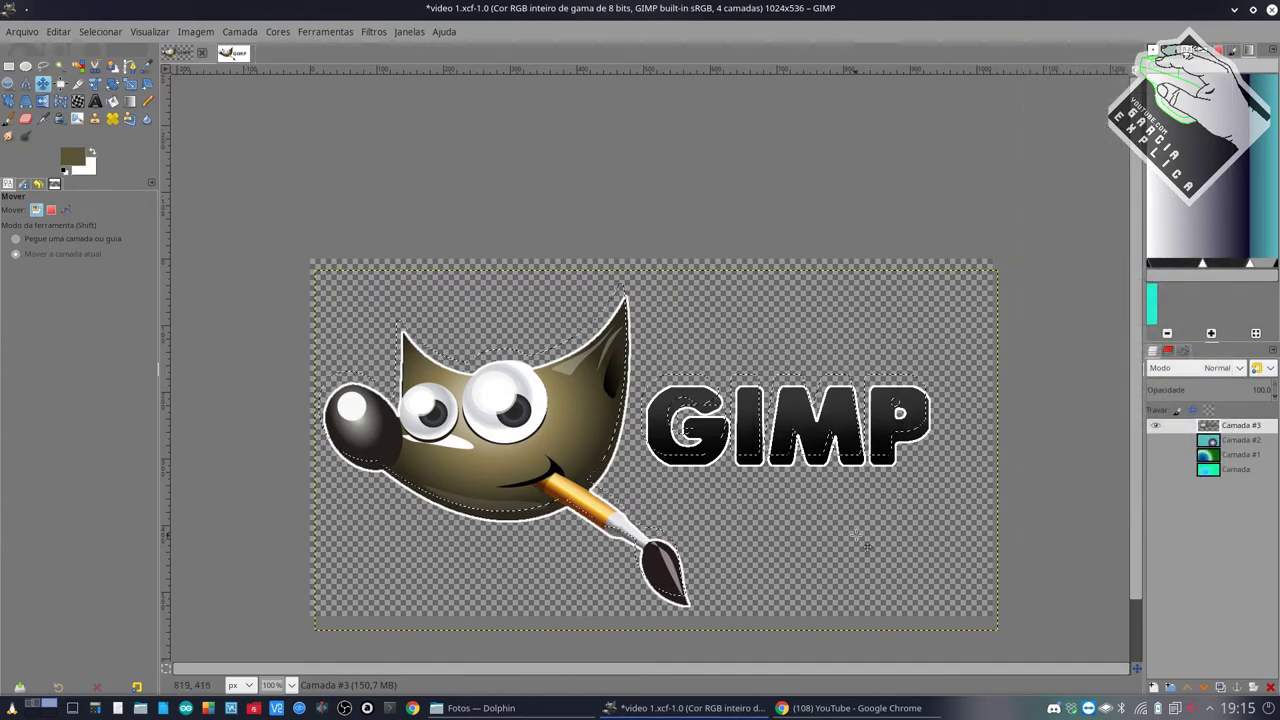
right_click(1246, 430)
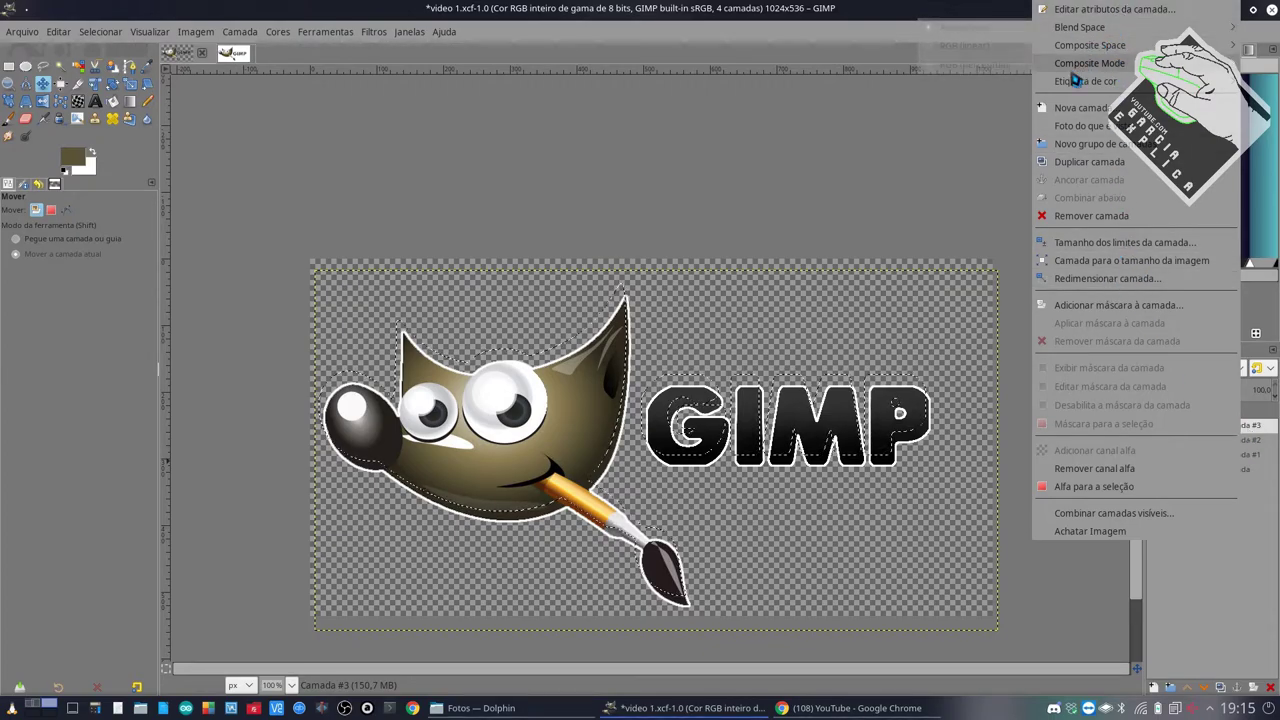
click(710, 200)
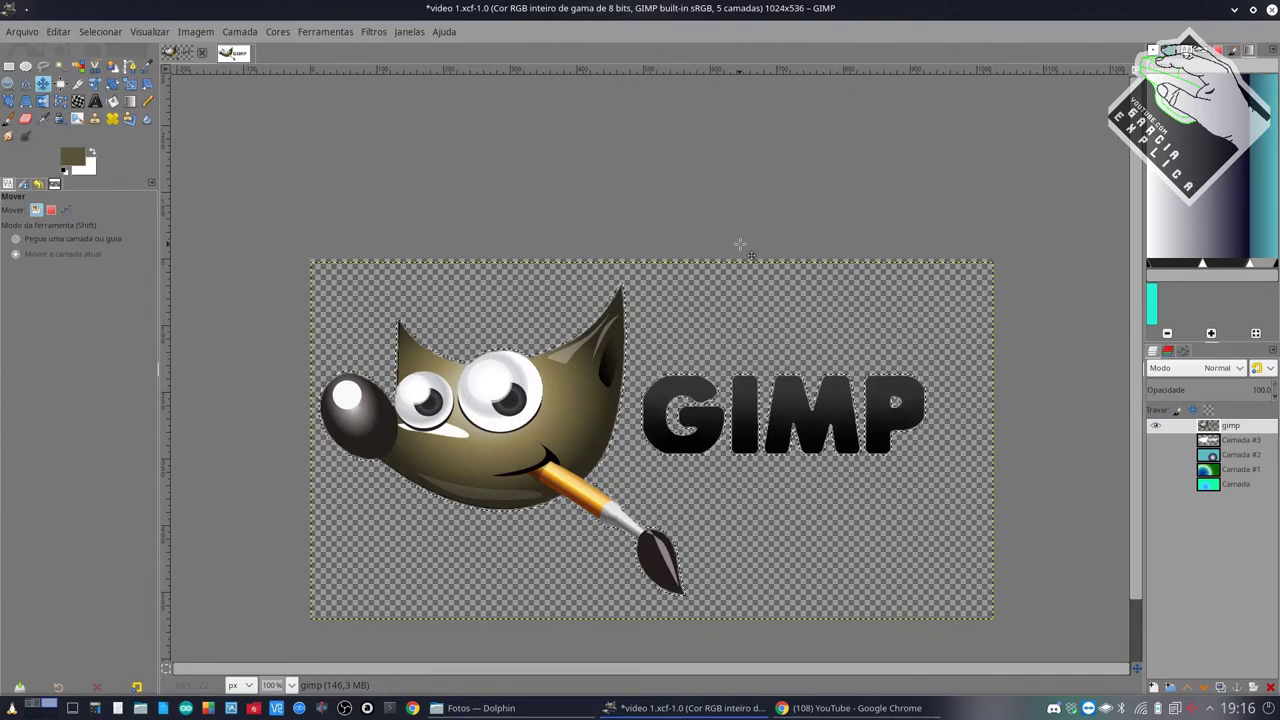
- Turn Camada #3's visibility back on, then dismiss the gimp layer's context menu unchanged
click(1156, 441)
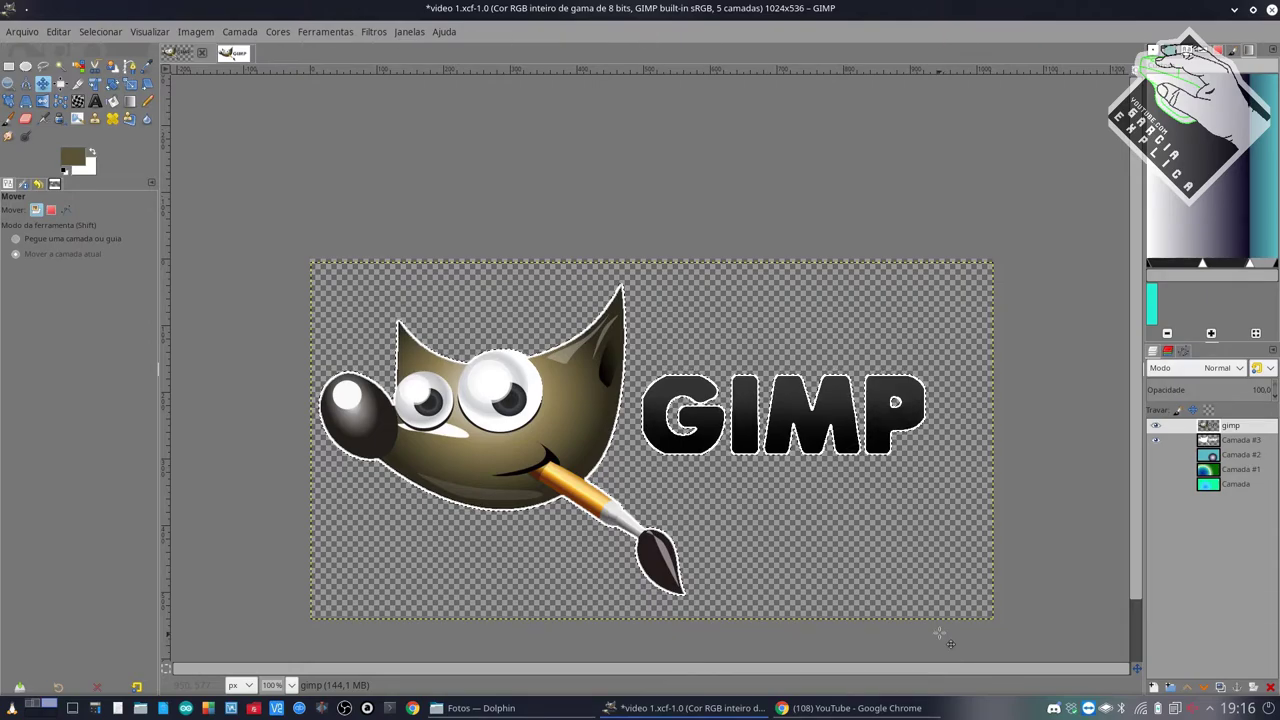
right_click(1235, 428)
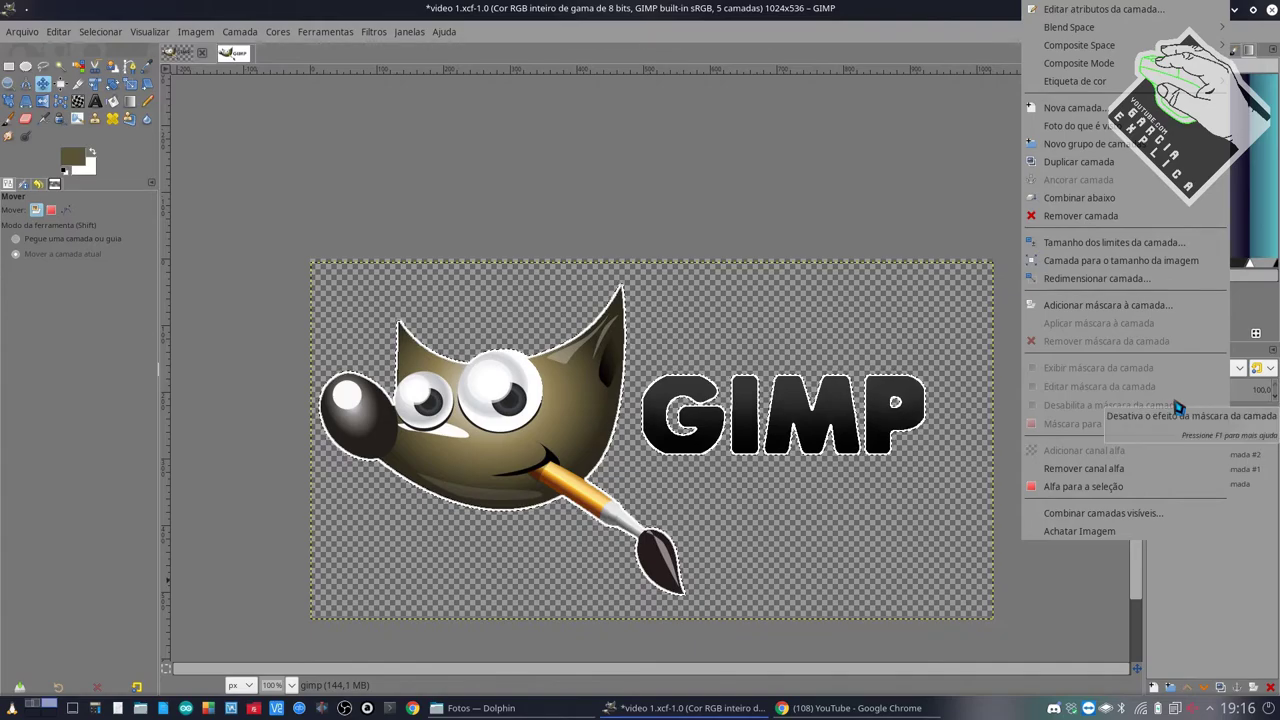
click(918, 14)
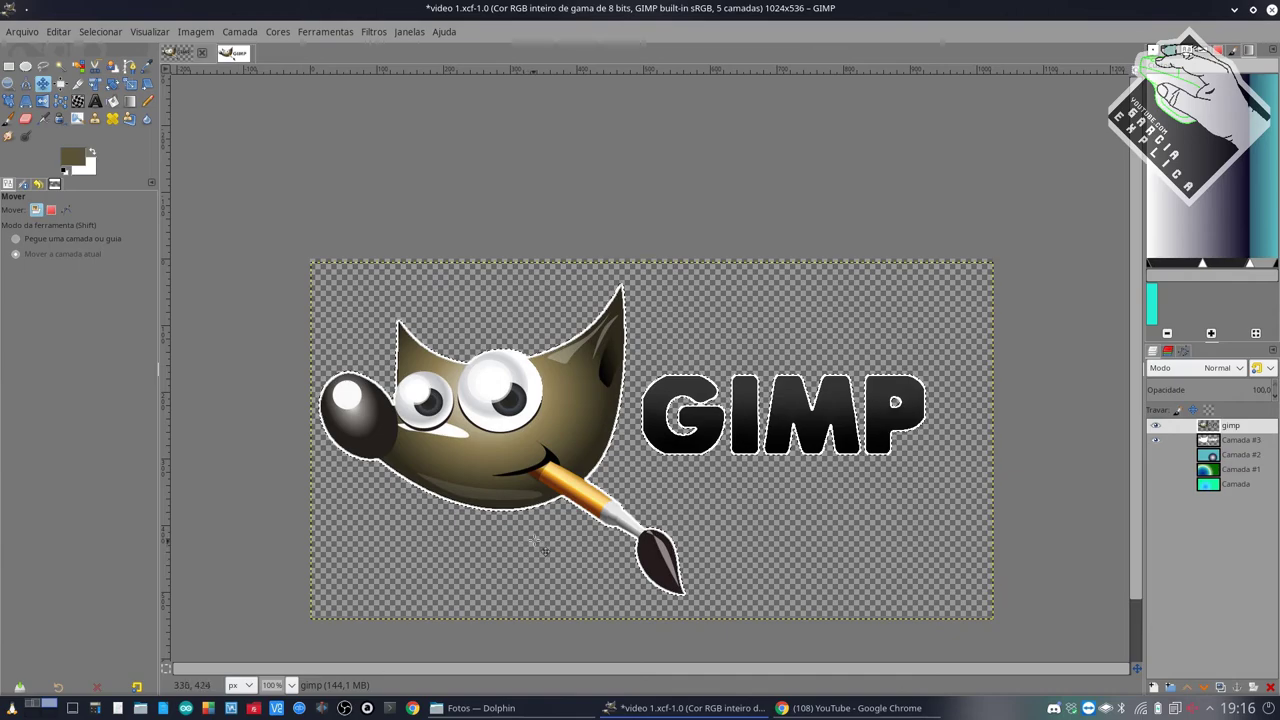